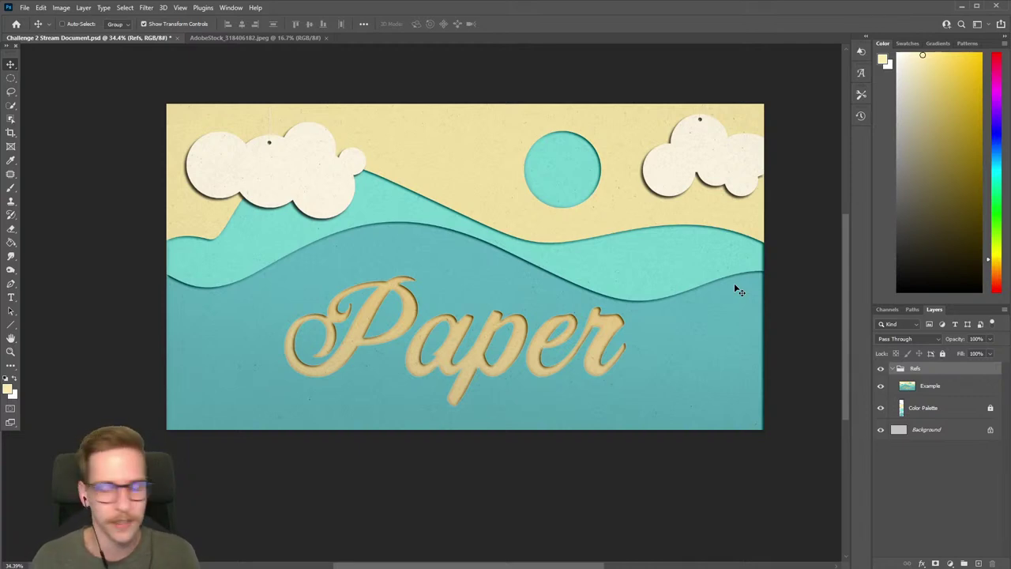
# Step: Hide the Example reference layer and fill the Background layer with the pale yellow sampled from the color palette
pyautogui.click(881, 388)
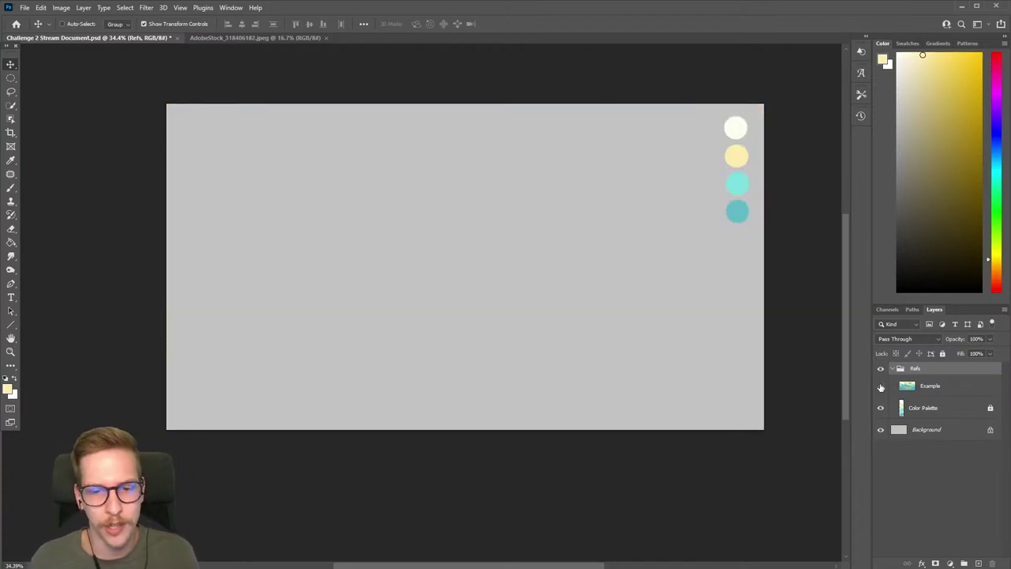
pyautogui.click(910, 412)
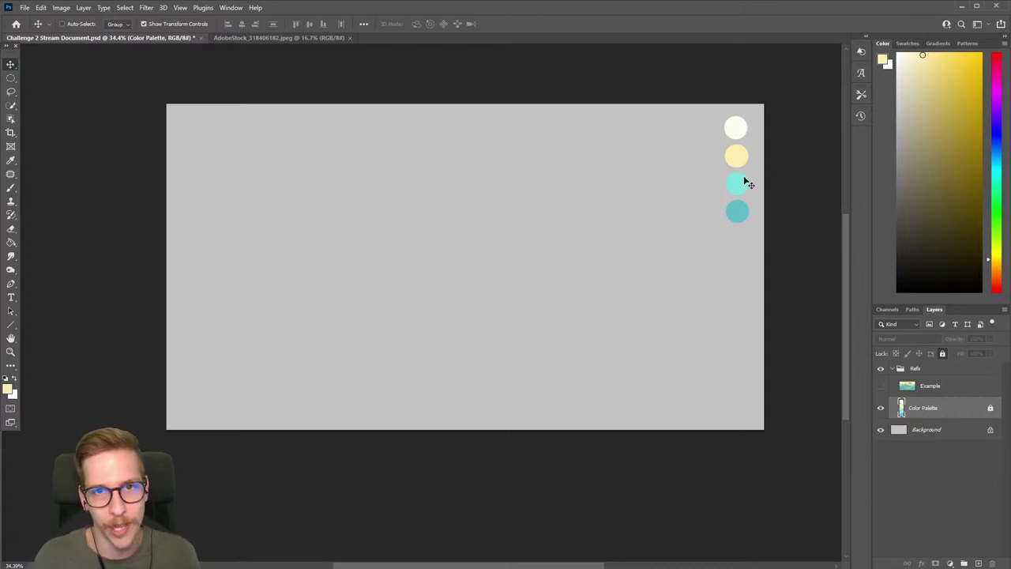
pyautogui.press('g')
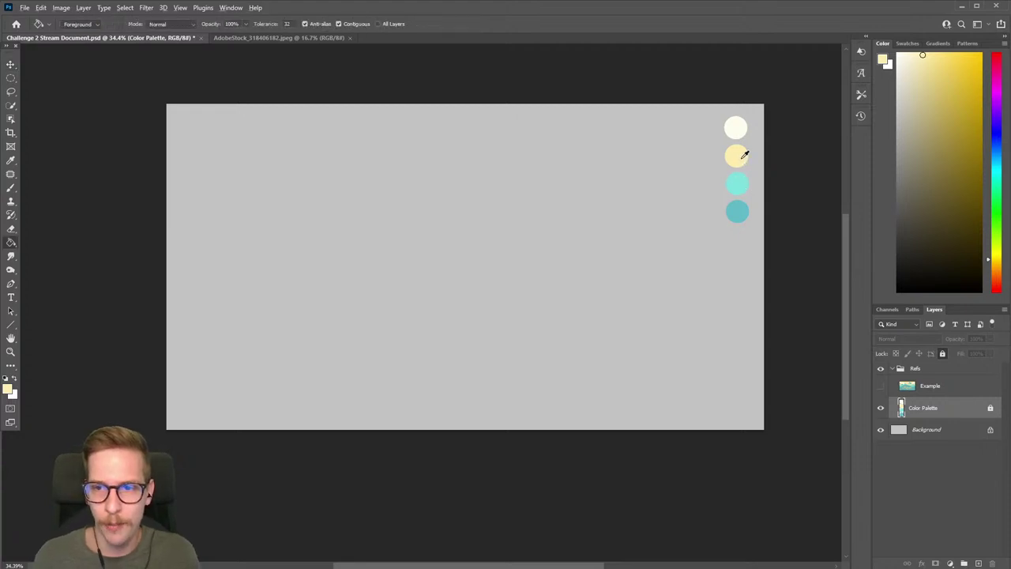
pyautogui.keyDown('alt'); pyautogui.click(744, 154); pyautogui.keyUp('alt')
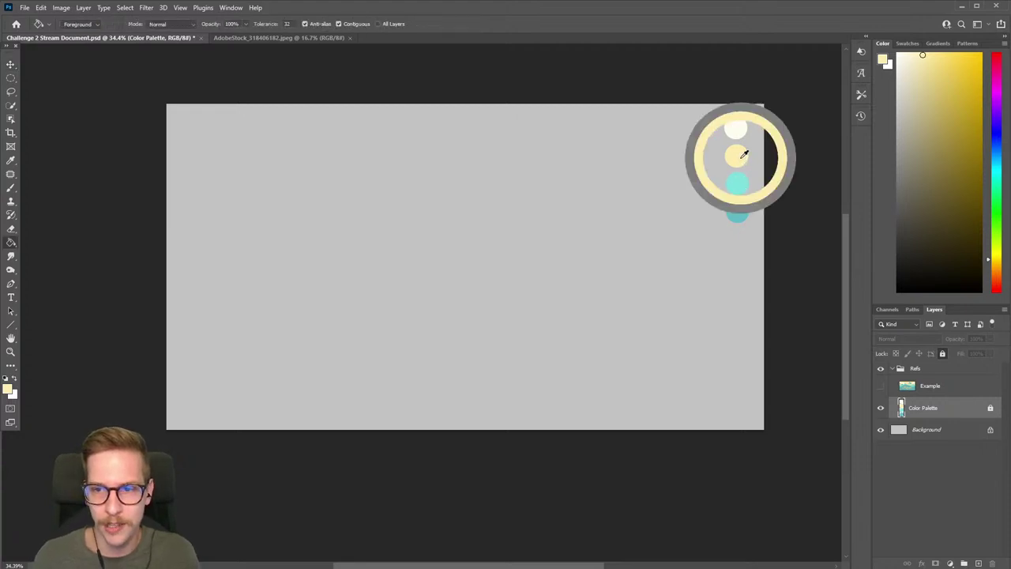
pyautogui.click(923, 431)
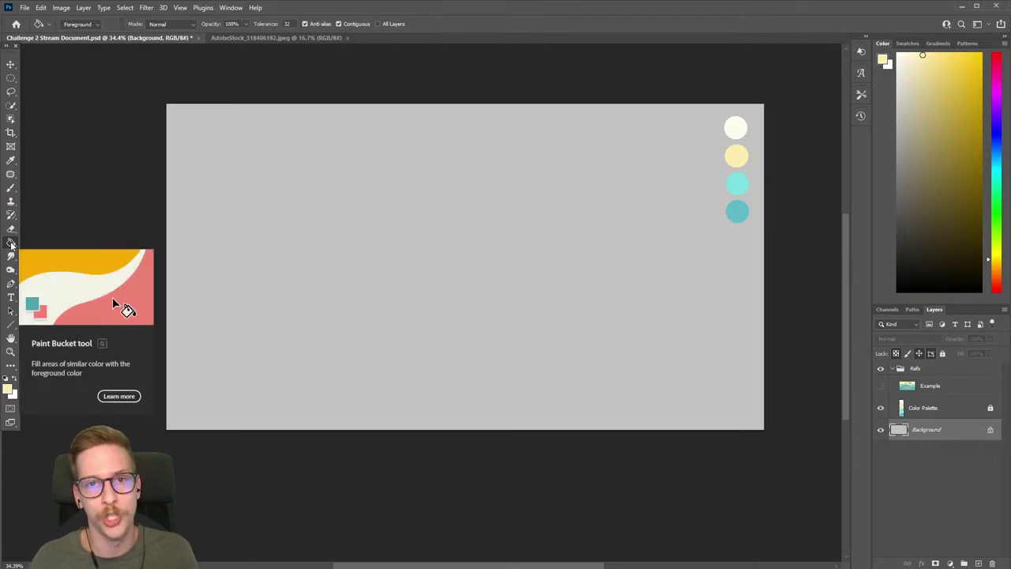
pyautogui.click(11, 239)
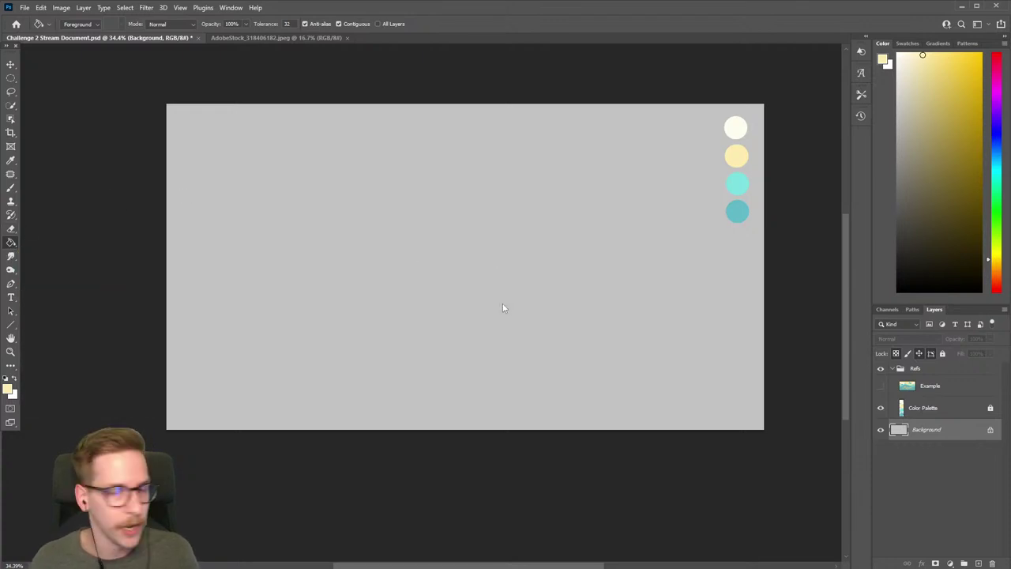
pyautogui.click(493, 265)
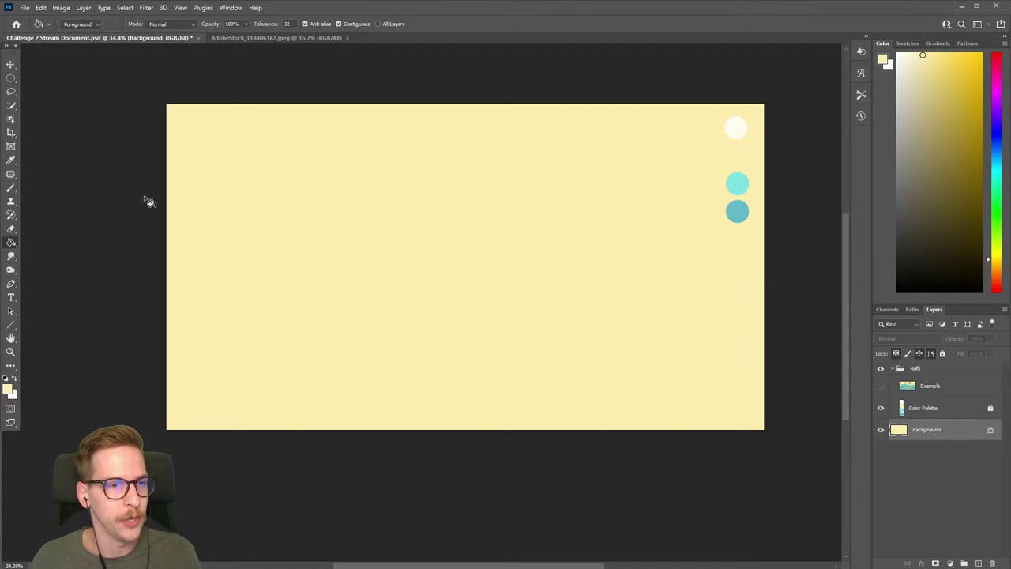
# Step: Add a horizontal text layer reading "Paper" near the middle of the canvas
pyautogui.press('t')
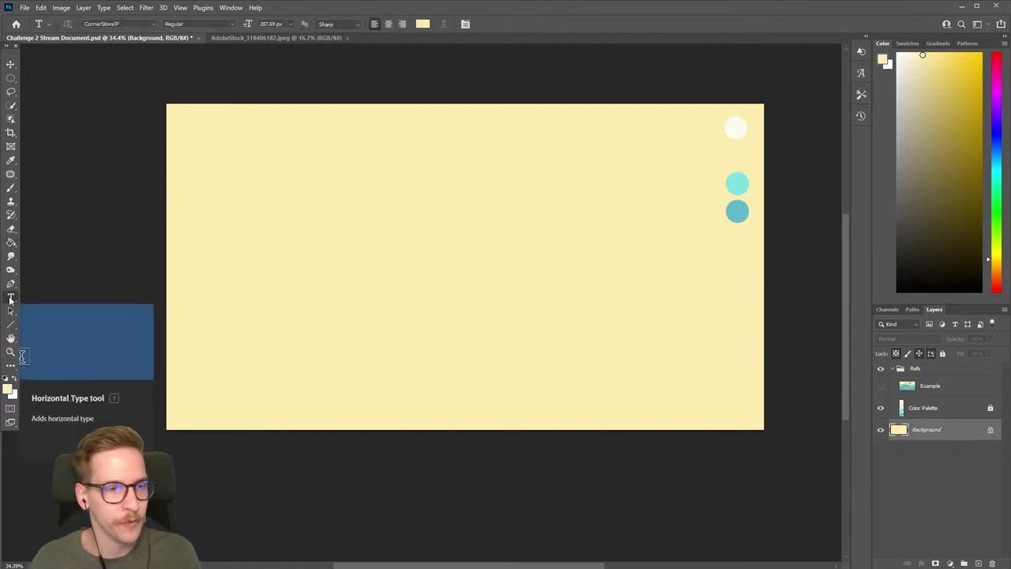
pyautogui.click(449, 301)
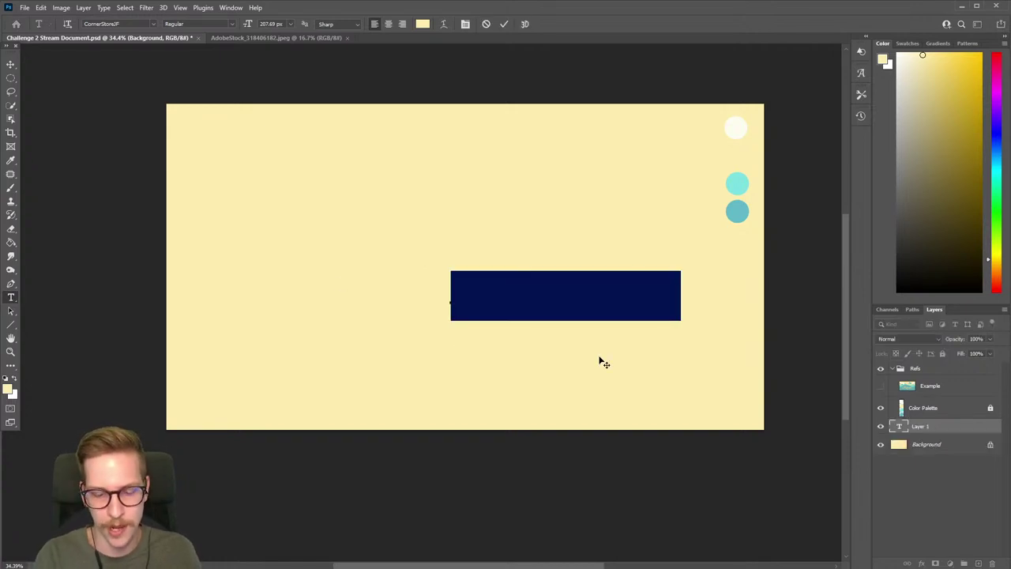
pyautogui.write('Shop')
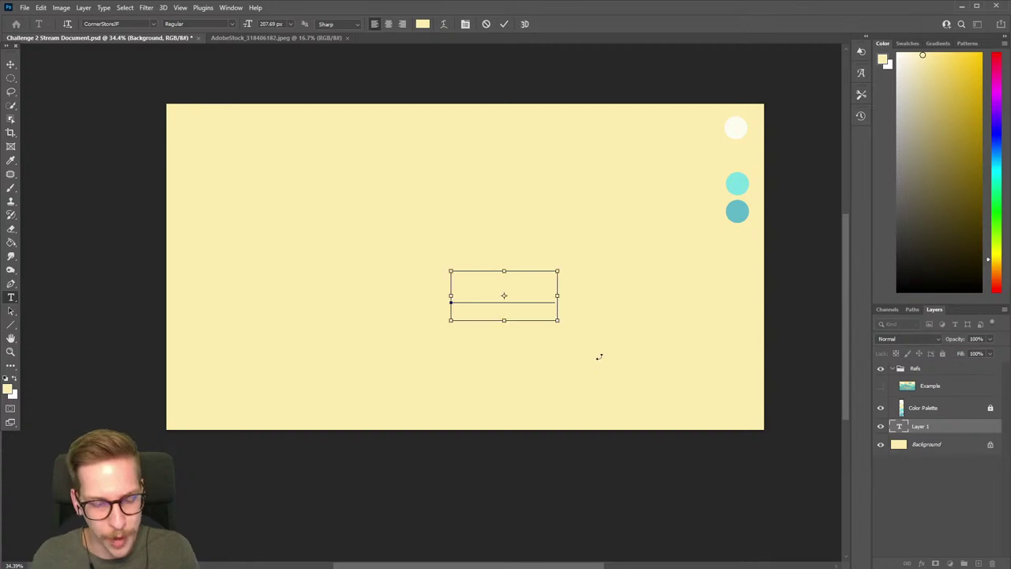
# Step: Recolor the whole "Paper" text to a slightly darker, warmer beige, #f4d9a6
pyautogui.hotkey('ctrl', 'a')
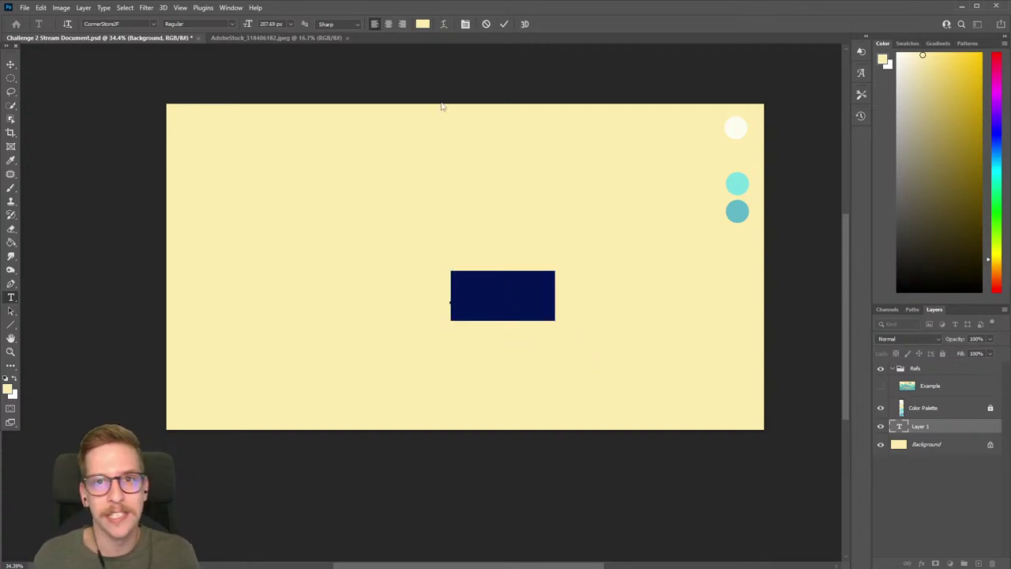
pyautogui.click(424, 24)
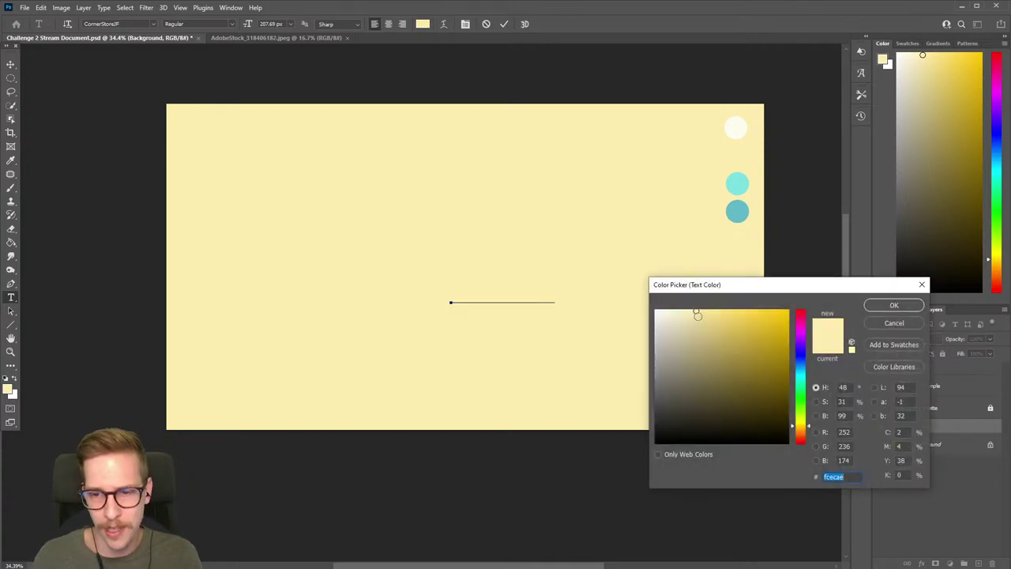
pyautogui.moveTo(697, 313); pyautogui.dragTo(696, 316)
pyautogui.moveTo(798, 431); pyautogui.dragTo(797, 432)
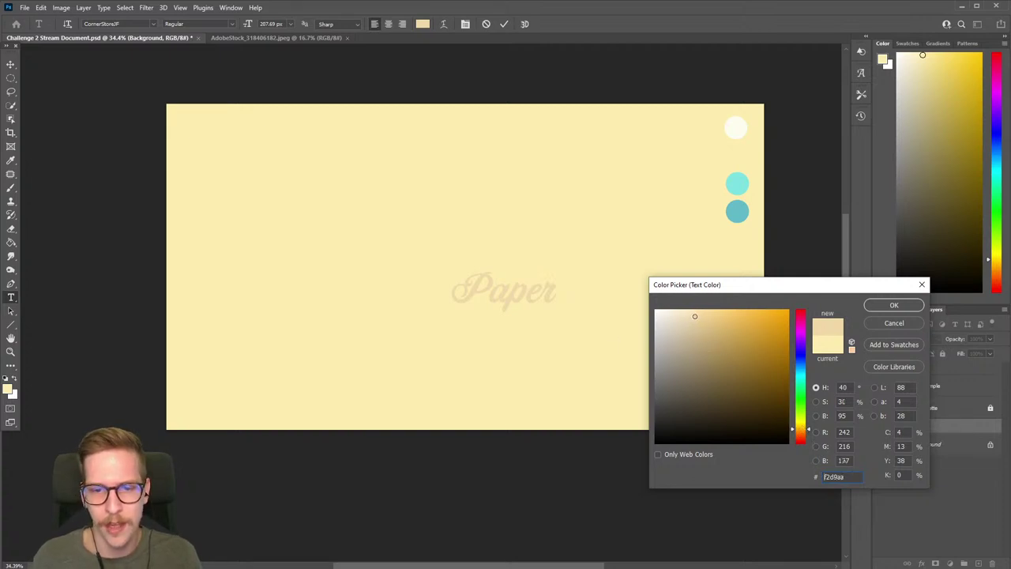
pyautogui.moveTo(695, 316); pyautogui.dragTo(697, 315)
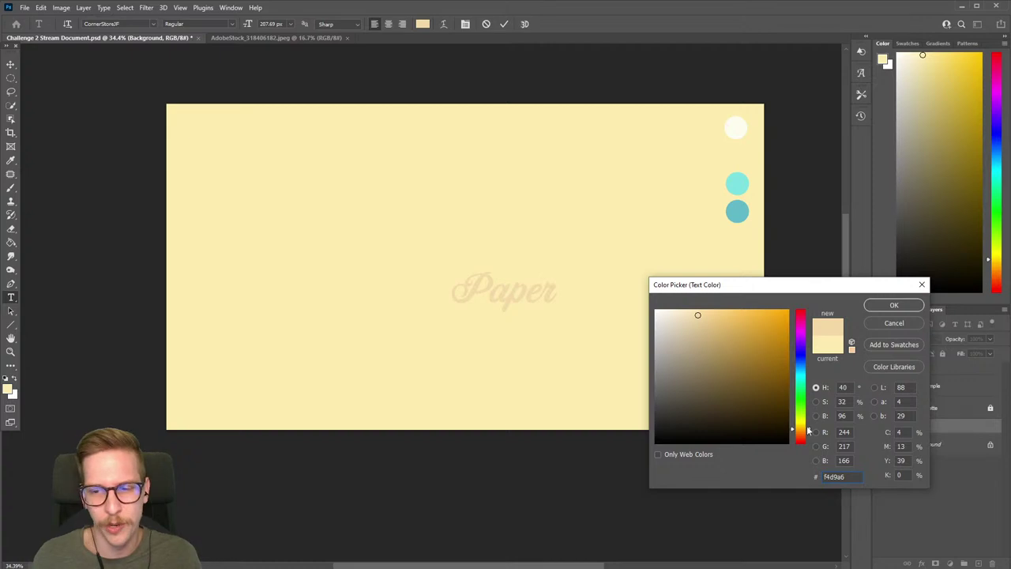
pyautogui.moveTo(806, 431); pyautogui.dragTo(802, 433)
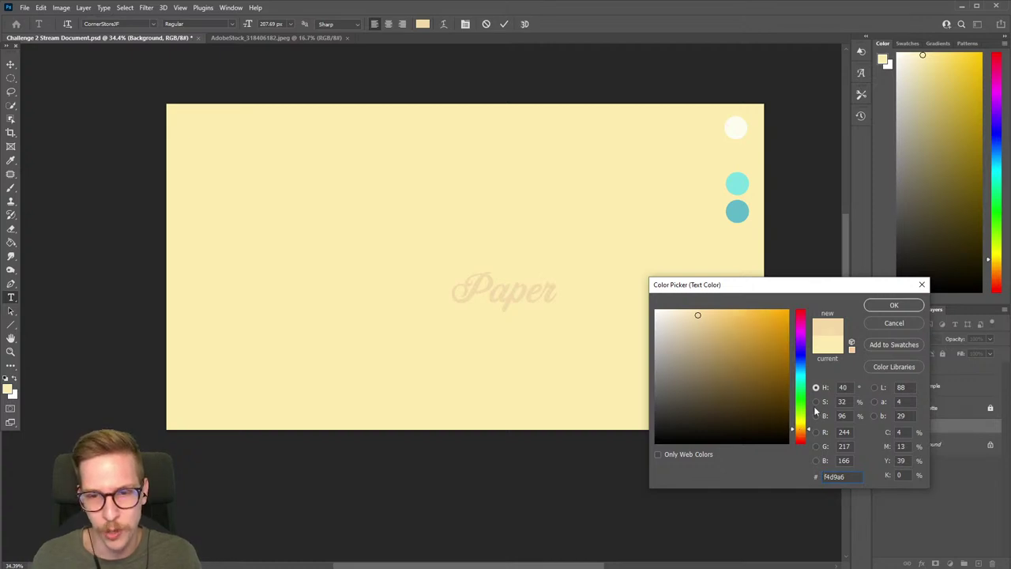
pyautogui.click(879, 306)
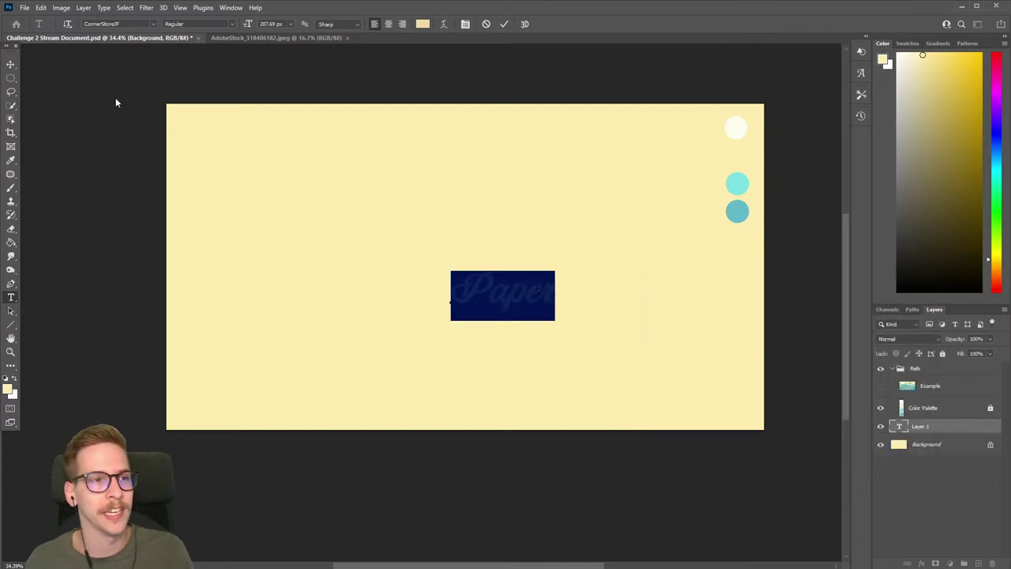
# Step: Enlarge the "Paper" text proportionally to about 1734 px wide and place it centered in the lower half of the canvas
pyautogui.click(11, 66)
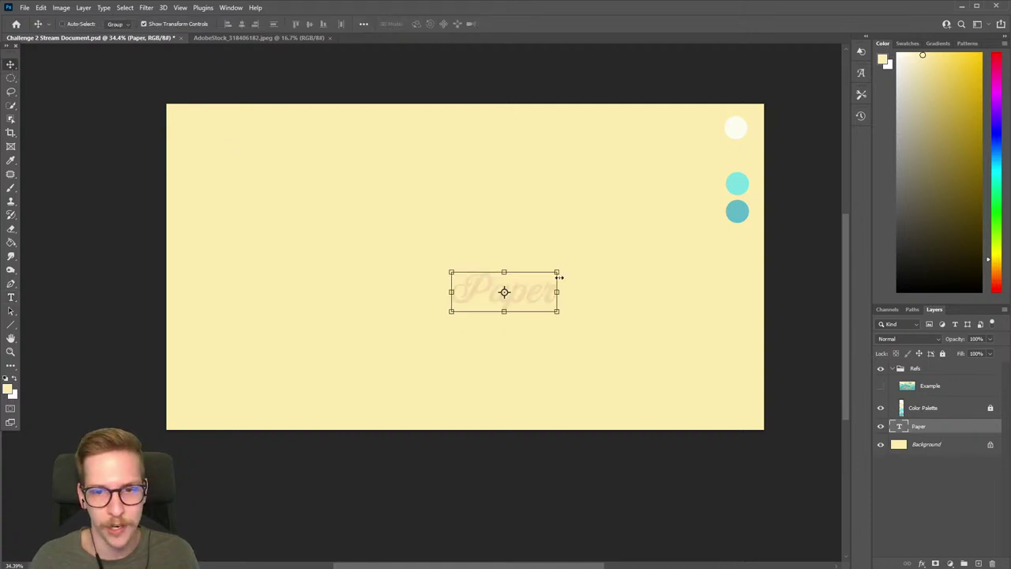
pyautogui.moveTo(558, 271); pyautogui.dragTo(661, 222)
pyautogui.moveTo(601, 255); pyautogui.dragTo(474, 305)
pyautogui.moveTo(526, 275); pyautogui.dragTo(628, 228)
pyautogui.moveTo(579, 289); pyautogui.dragTo(585, 315)
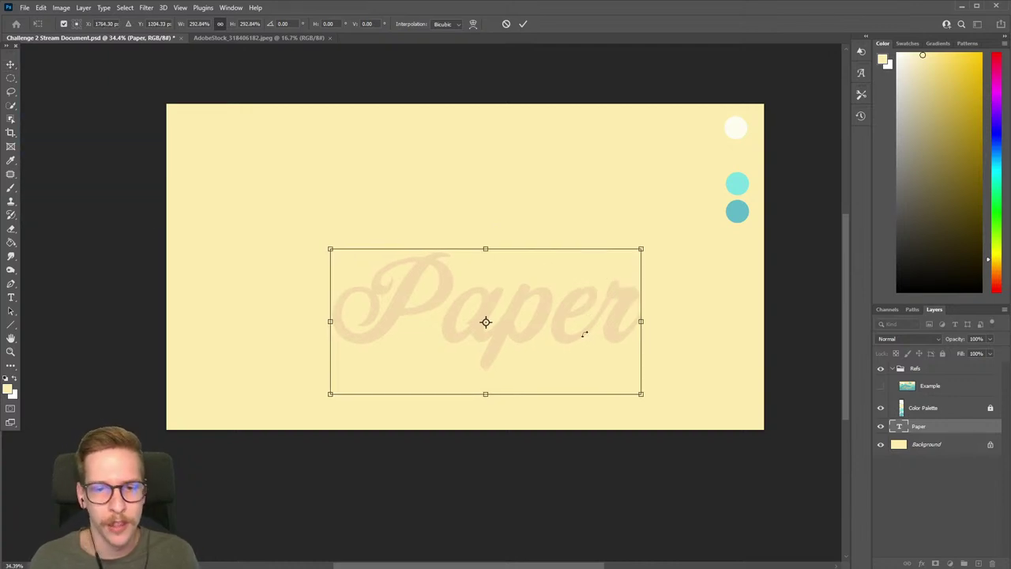
pyautogui.moveTo(619, 269); pyautogui.dragTo(578, 322)
pyautogui.moveTo(622, 292); pyautogui.dragTo(625, 289)
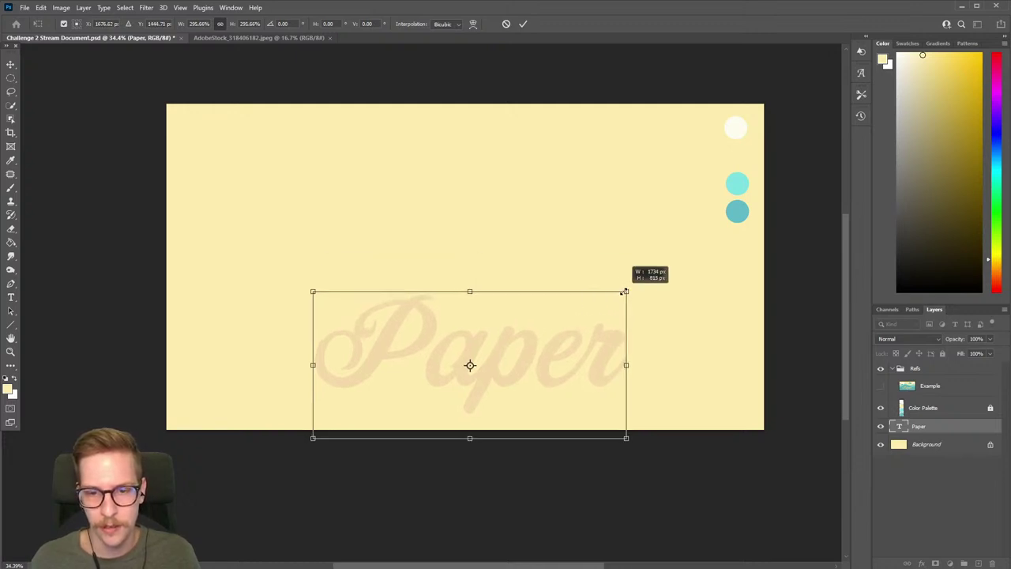
pyautogui.press('Return')
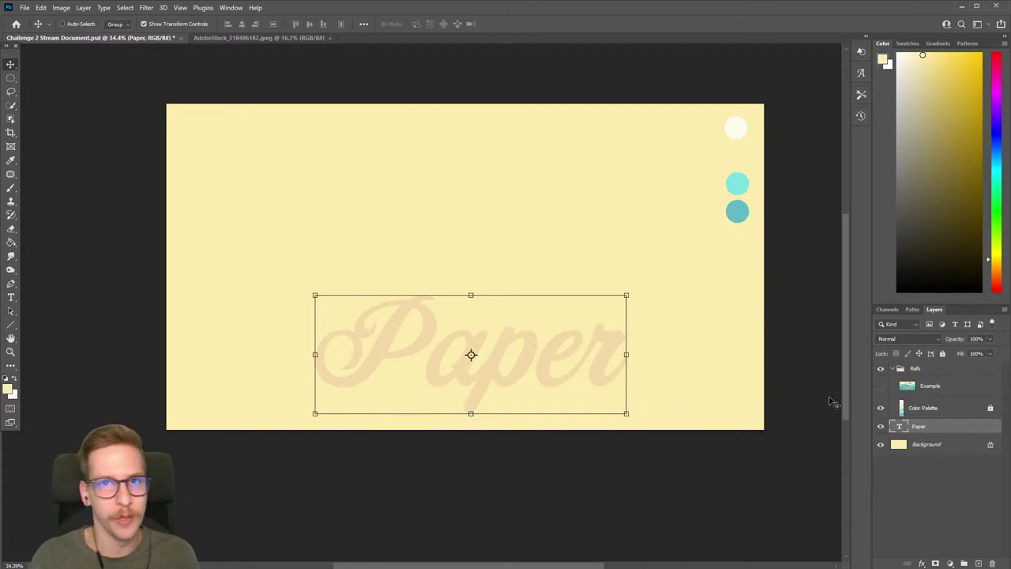
# Step: Apply a Bevel & Emboss layer style with the Smooth technique to the Paper text layer
pyautogui.doubleClick(948, 427)
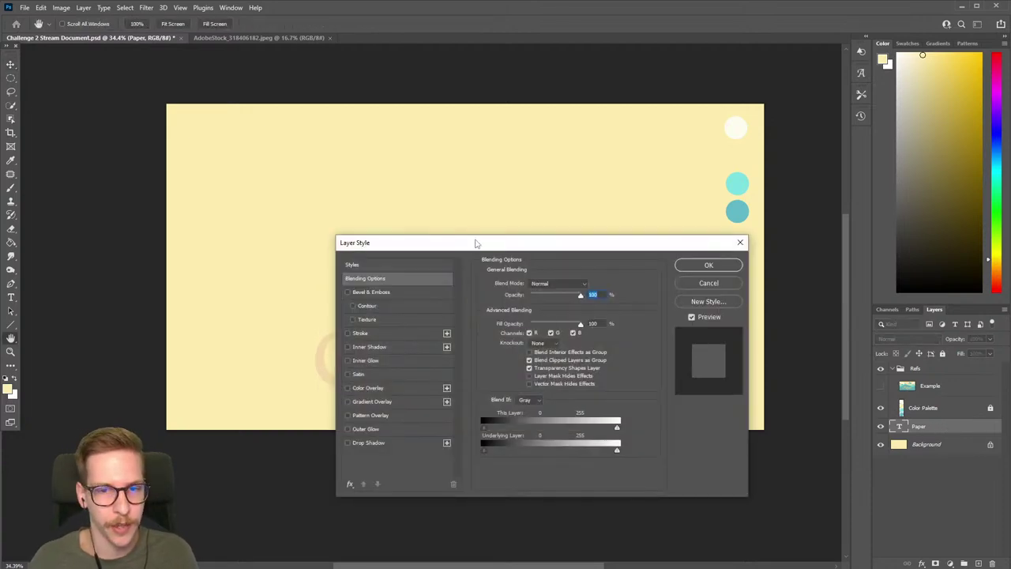
pyautogui.moveTo(476, 244); pyautogui.dragTo(224, 23)
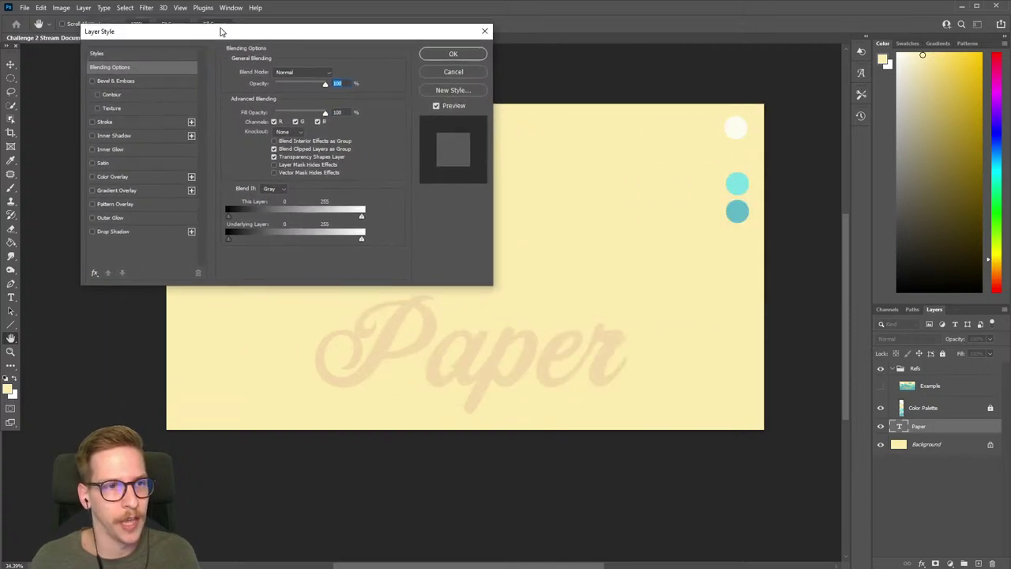
pyautogui.click(96, 72)
pyautogui.click(116, 71)
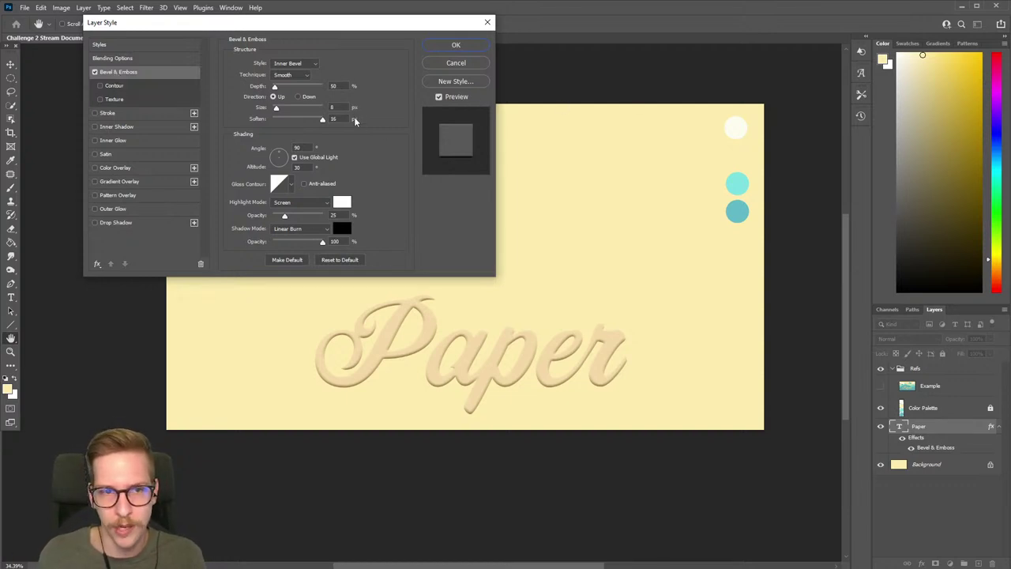
pyautogui.click(299, 77)
pyautogui.click(333, 78)
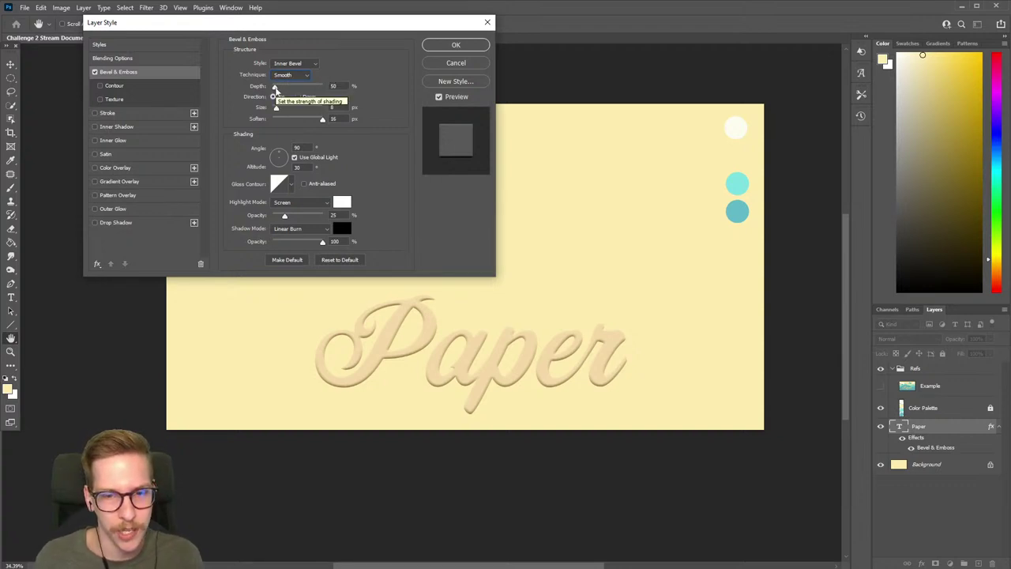
# Step: Set the bevel's size to 8 px and its soften amount to 16 px
pyautogui.moveTo(275, 87); pyautogui.dragTo(297, 111)
pyautogui.write('8')
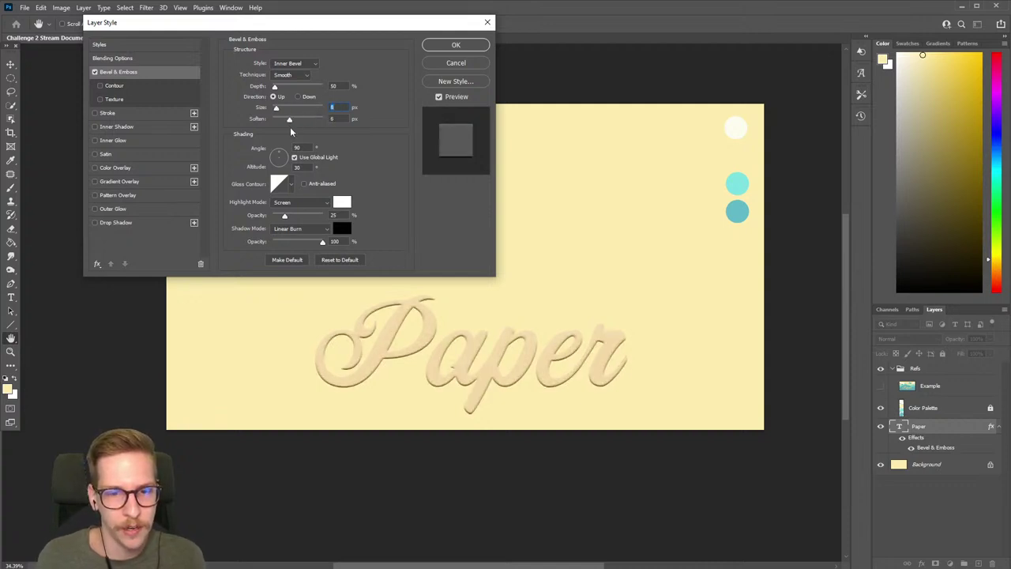
pyautogui.moveTo(313, 122)
pyautogui.mouseDown()
pyautogui.moveTo(253, 133)
pyautogui.moveTo(331, 123)
pyautogui.mouseUp()
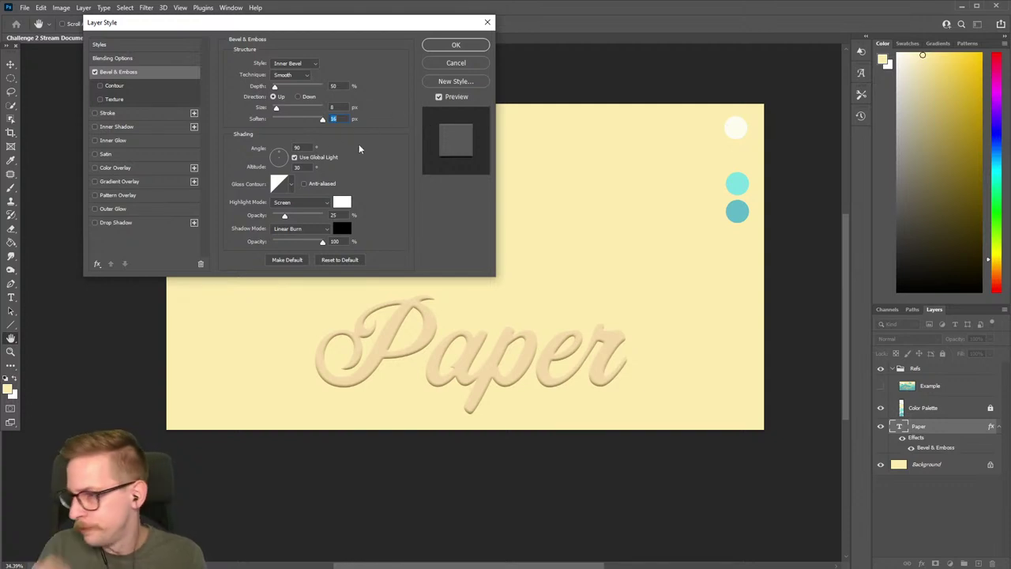
# Step: Set the bevel's shading angle to -145° and its altitude to 21°
pyautogui.click(299, 148)
pyautogui.write('-145')
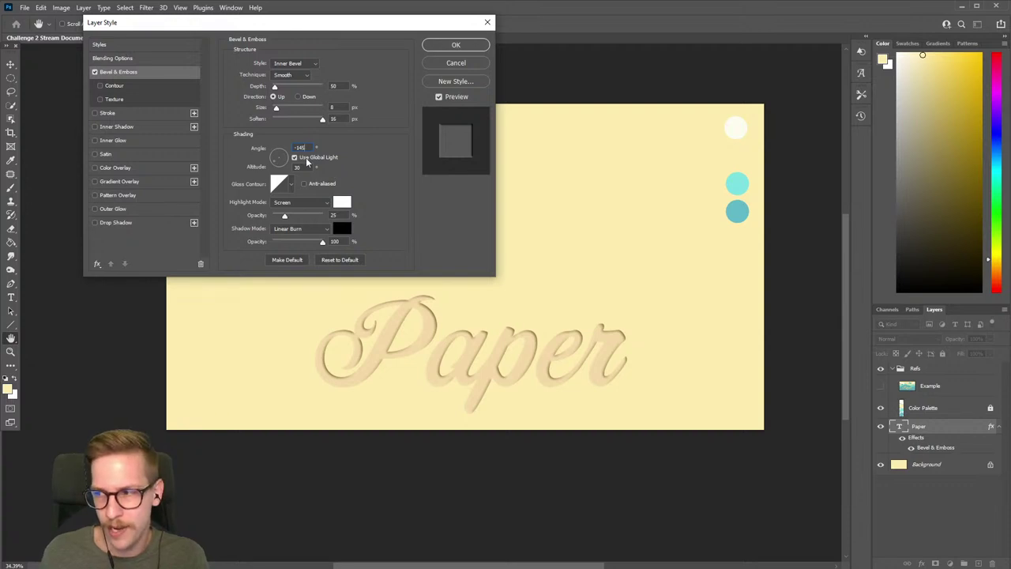
pyautogui.press('Tab')
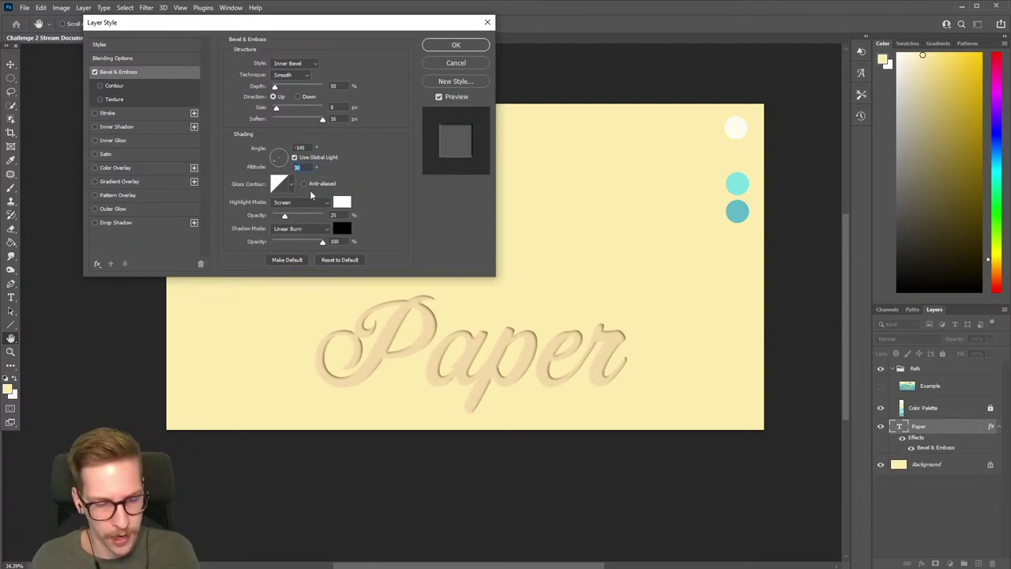
pyautogui.write('21')
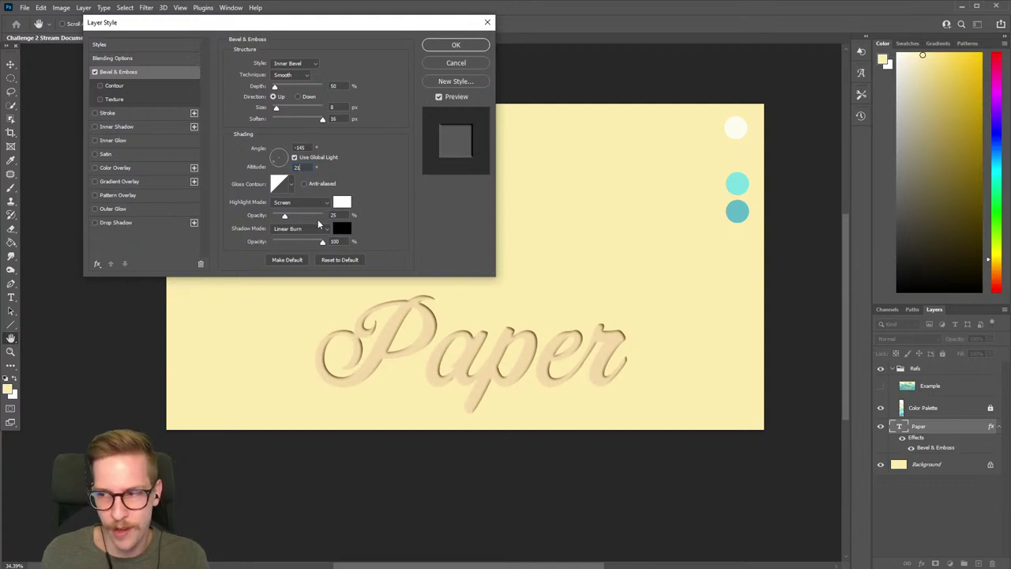
# Step: Try Multiply as the bevel's shadow mode and return it to Linear Burn
pyautogui.click(305, 229)
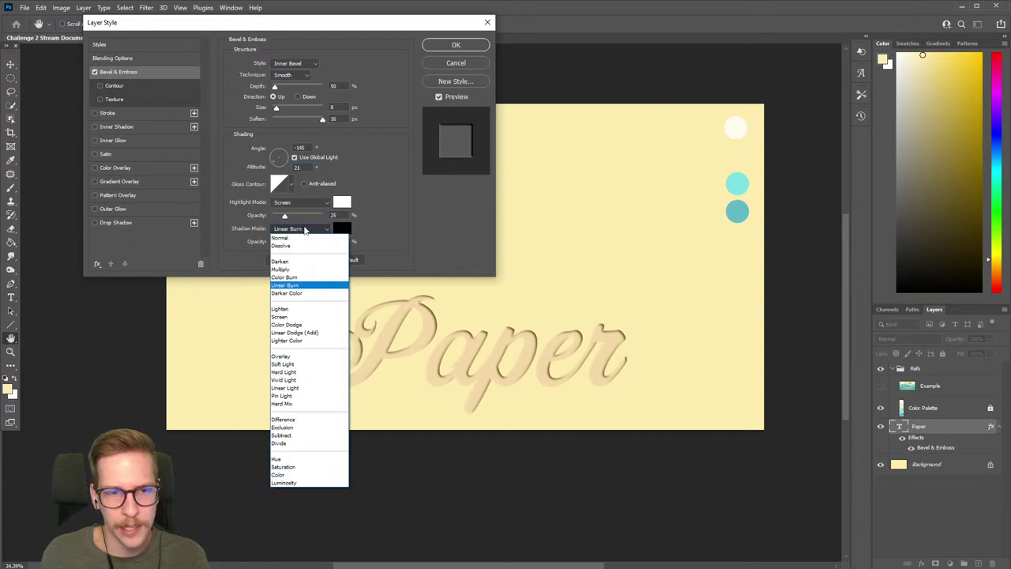
pyautogui.click(312, 269)
pyautogui.click(314, 228)
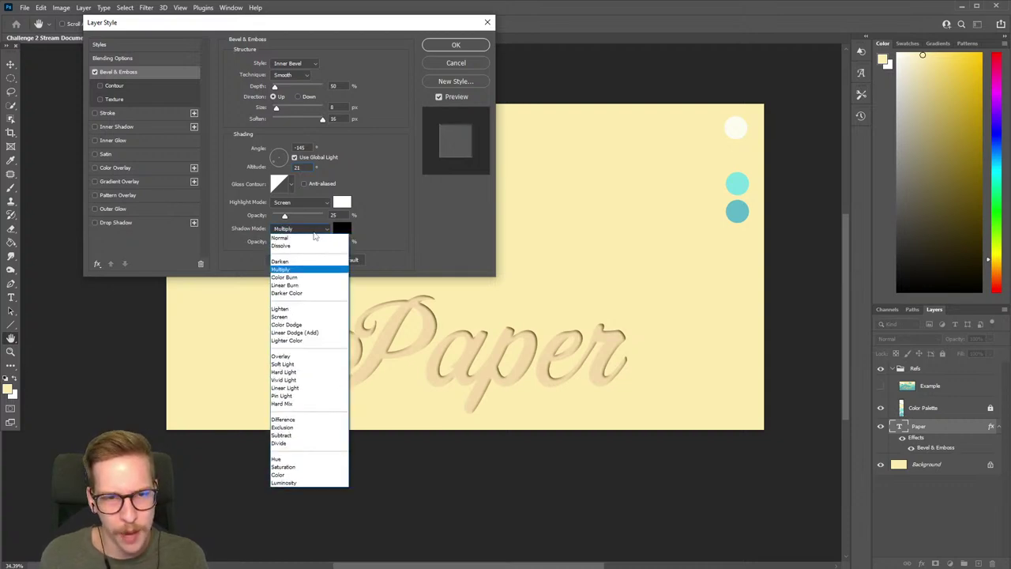
pyautogui.click(314, 286)
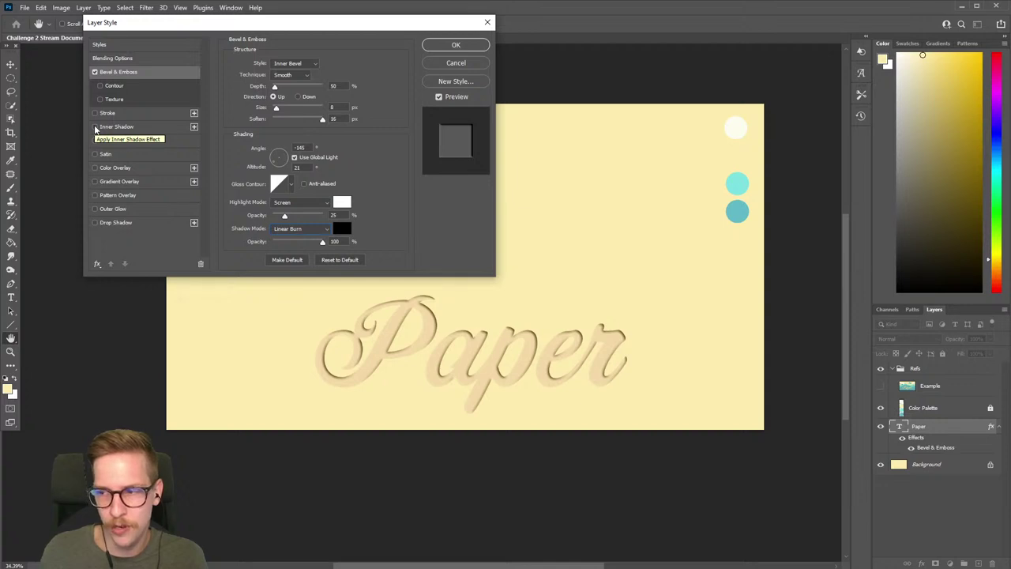
# Step: Enable an Inner Shadow on the Paper text and switch off Bevel & Emboss to preview the inner shadow alone
pyautogui.click(96, 129)
pyautogui.click(111, 127)
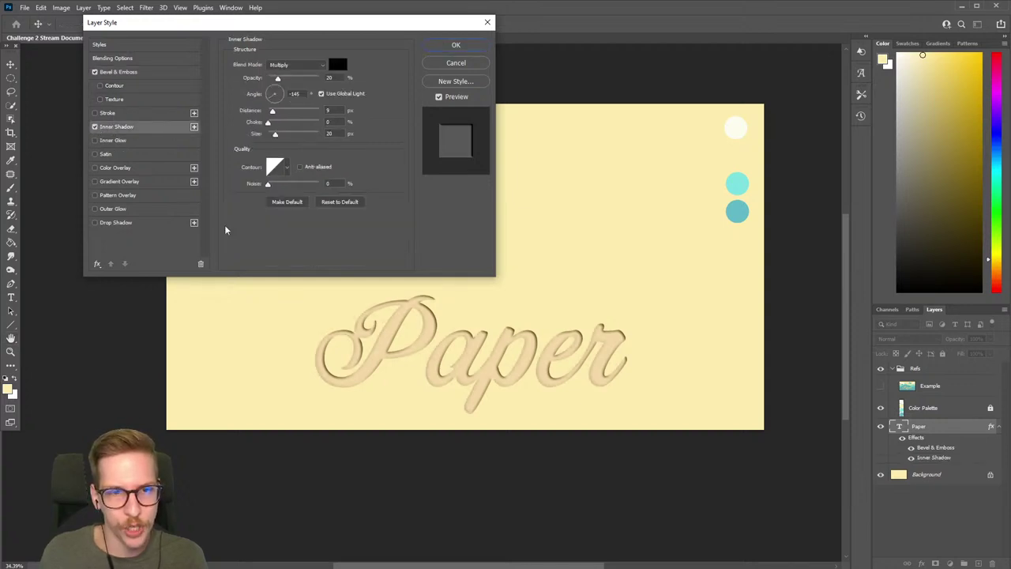
pyautogui.click(94, 73)
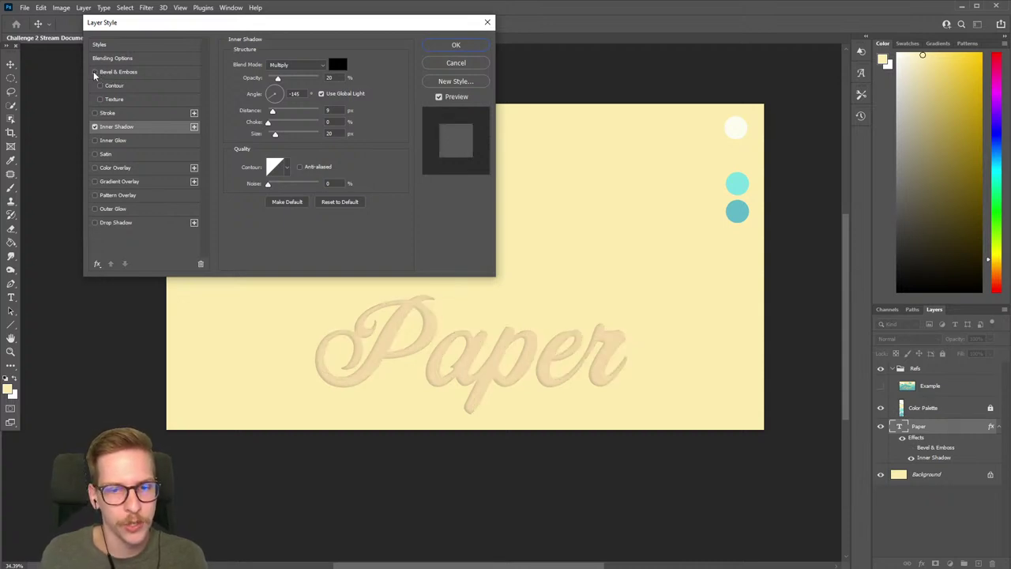
pyautogui.click(95, 127)
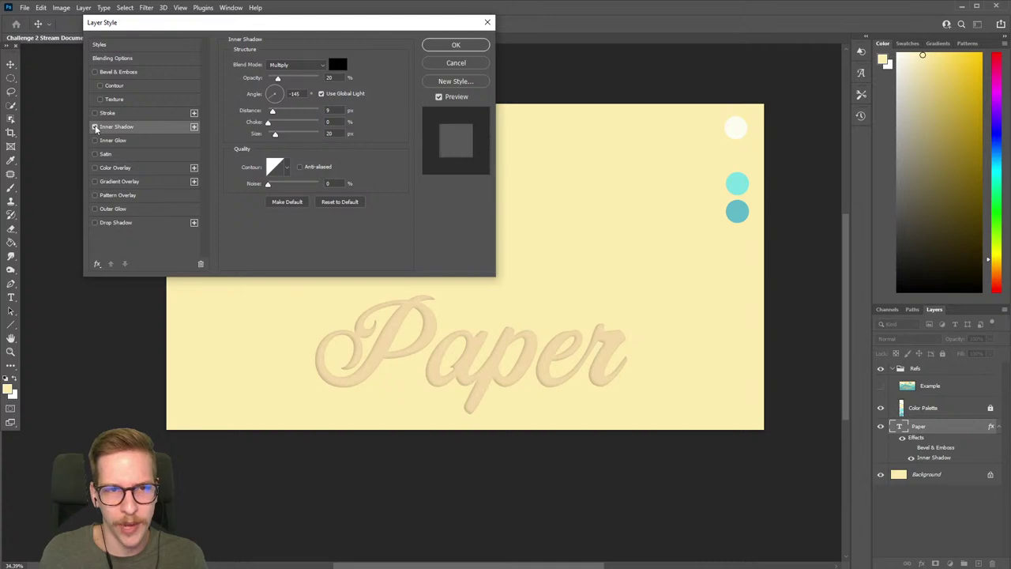
# Step: Try larger distance and size values for the Paper text's Inner Shadow and return them to 9 px and 20 px
pyautogui.click(95, 127)
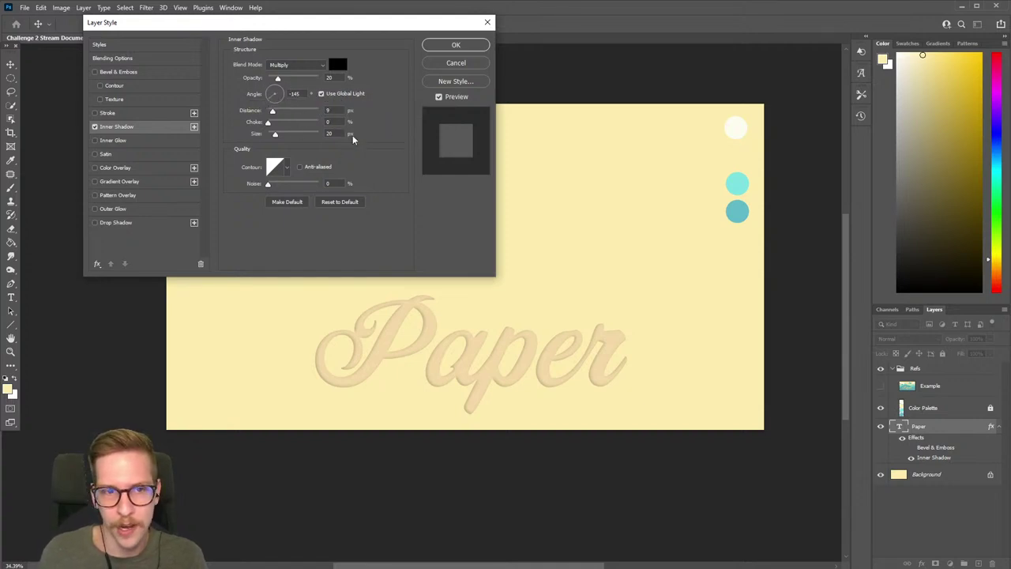
pyautogui.moveTo(273, 113)
pyautogui.mouseDown()
pyautogui.moveTo(348, 115)
pyautogui.moveTo(290, 116)
pyautogui.mouseUp()
pyautogui.write('5')
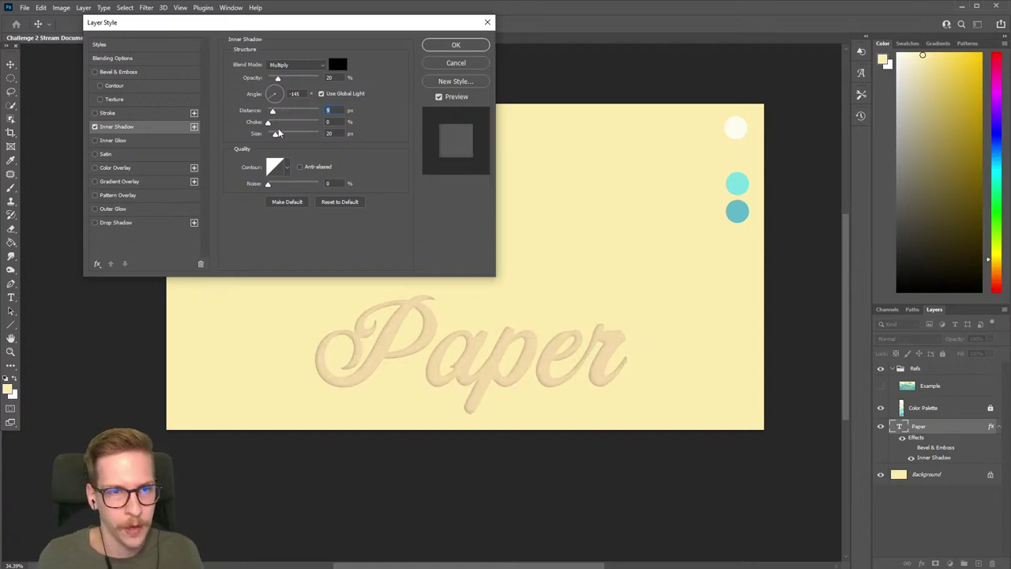
pyautogui.moveTo(275, 135); pyautogui.dragTo(308, 136)
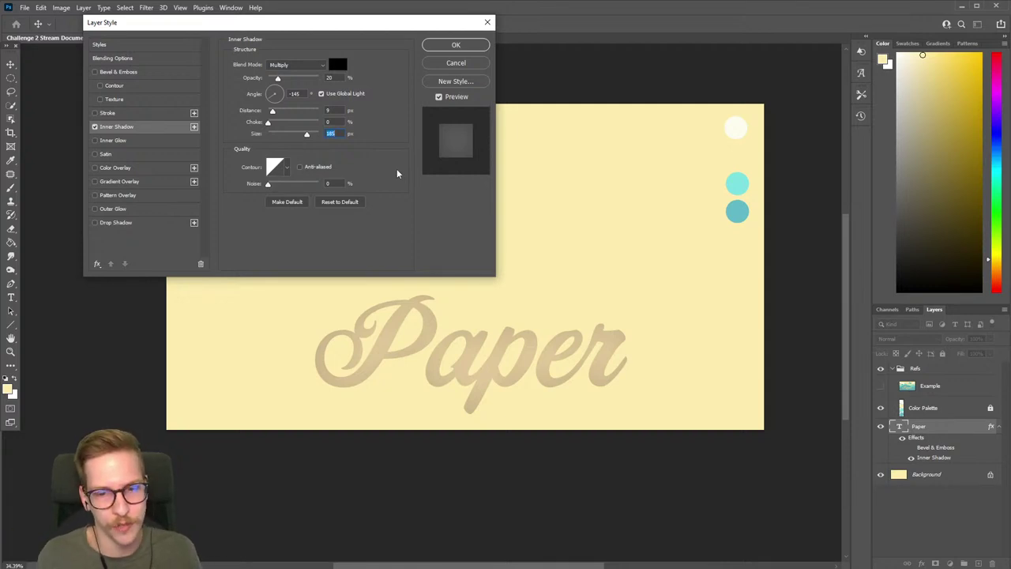
pyautogui.write('20')
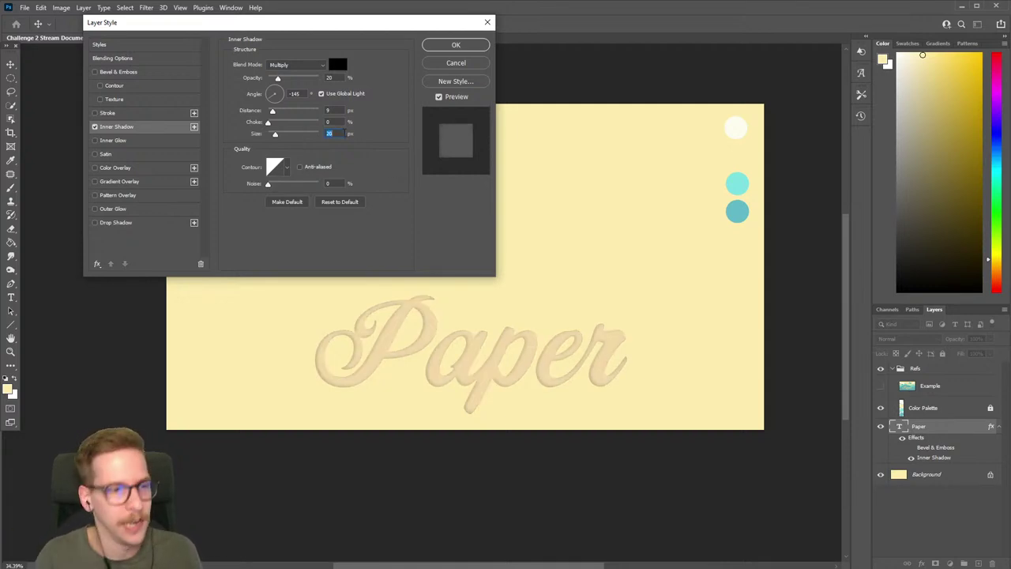
# Step: Re-enable Bevel & Emboss on the Paper text and compare the lettering with the Inner Shadow off and on, leaving it on
pyautogui.click(95, 72)
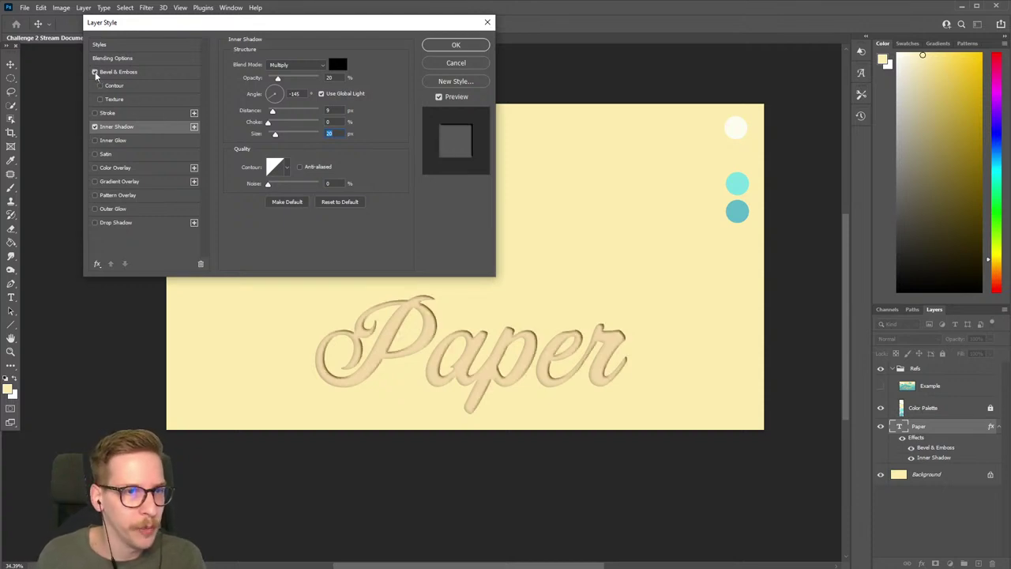
pyautogui.click(95, 126)
pyautogui.click(95, 126)
pyautogui.click(95, 126)
pyautogui.click(94, 126)
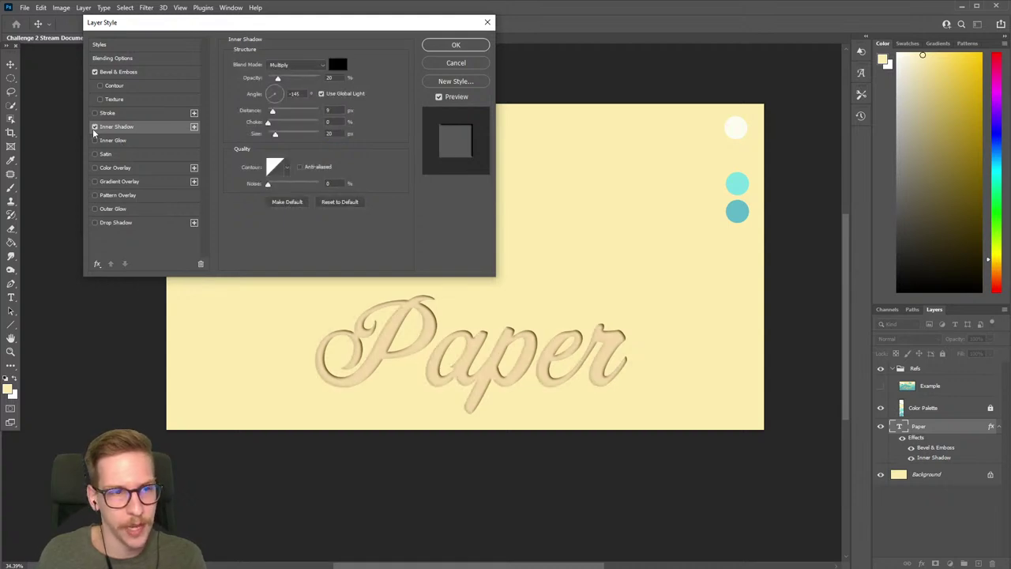
pyautogui.click(95, 127)
pyautogui.click(95, 127)
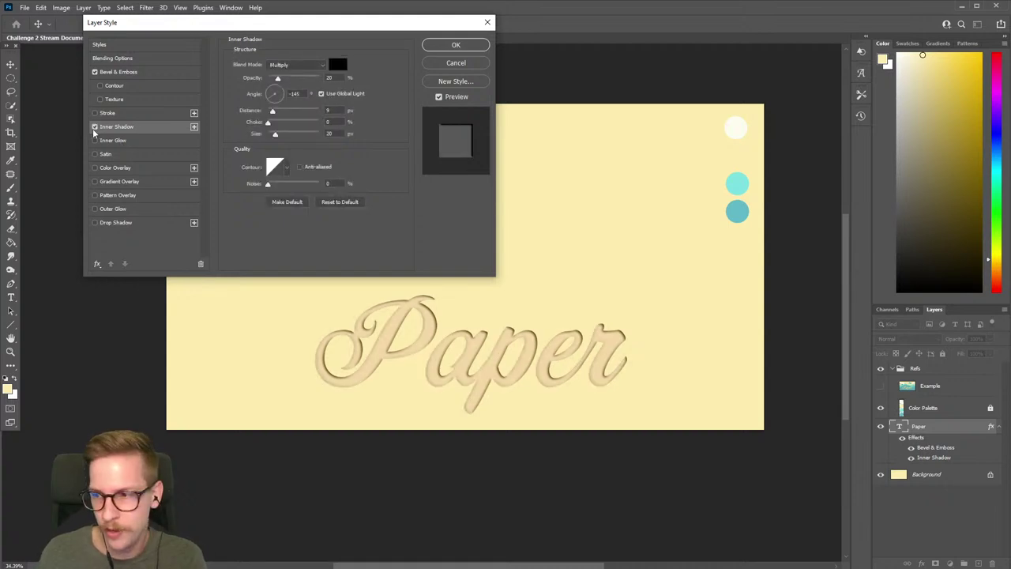
# Step: Enable an Outer Glow on the Paper text, try a size of 174 px, and set it to 5 px
pyautogui.click(95, 209)
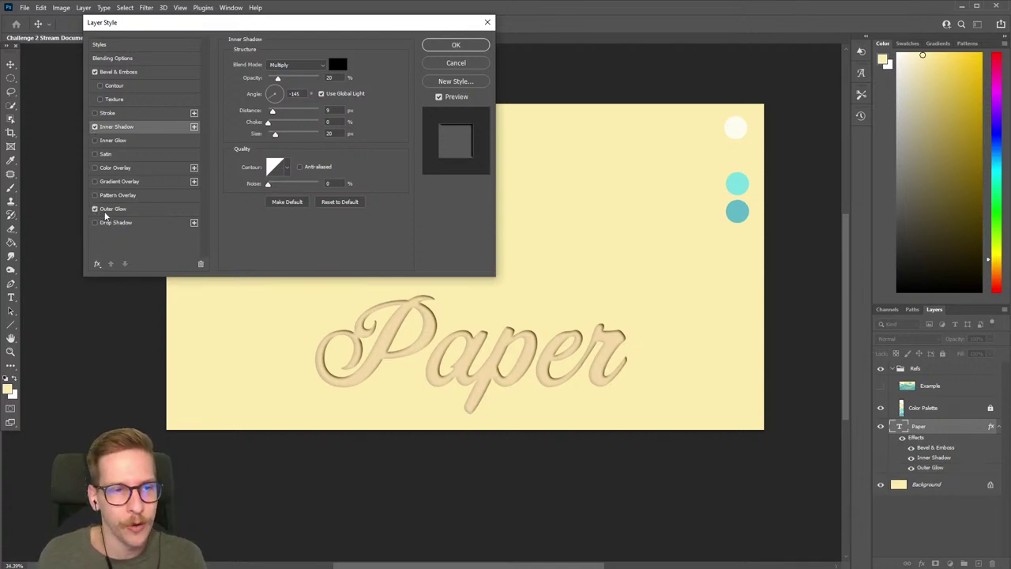
pyautogui.click(111, 208)
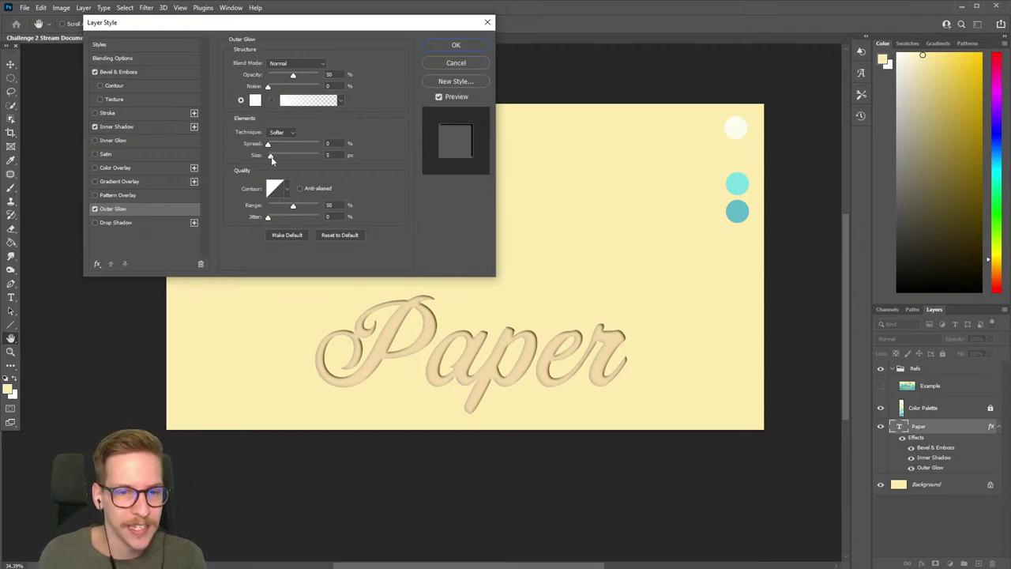
pyautogui.moveTo(271, 158); pyautogui.dragTo(305, 158)
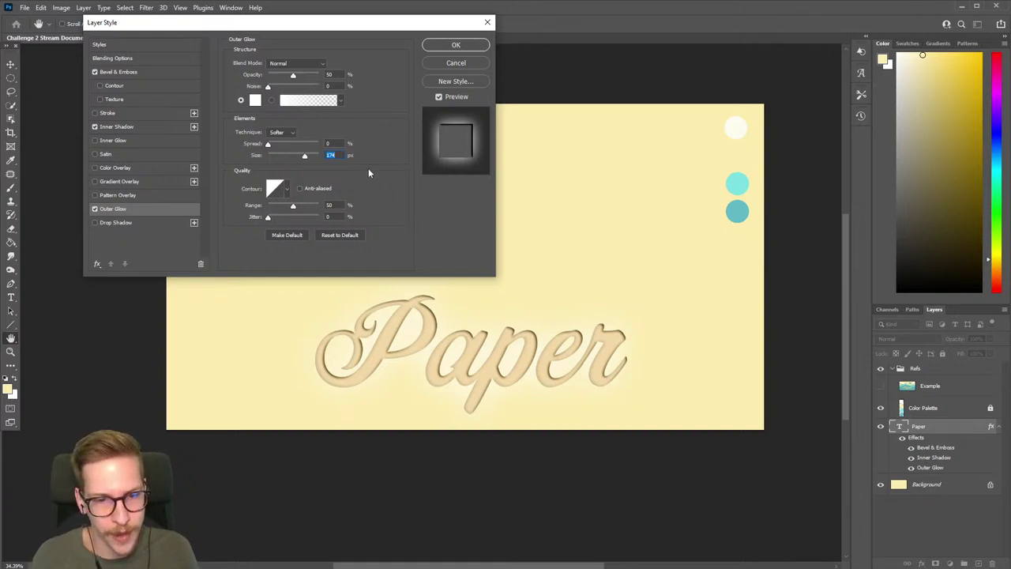
pyautogui.write('5')
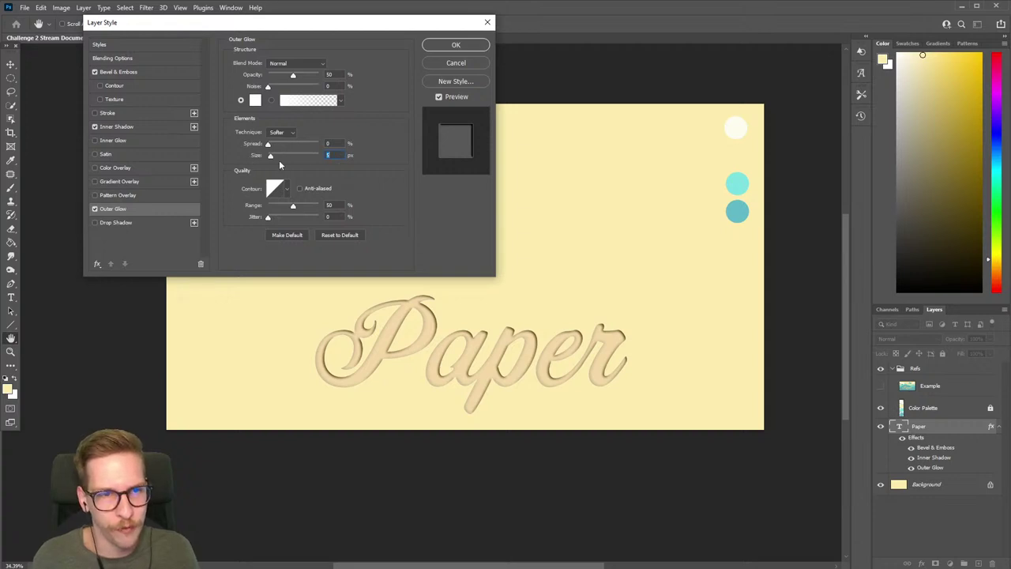
# Step: Compare the lettering with and without the Outer Glow, keep the glow enabled, and apply the layer style
pyautogui.click(441, 98)
pyautogui.click(444, 98)
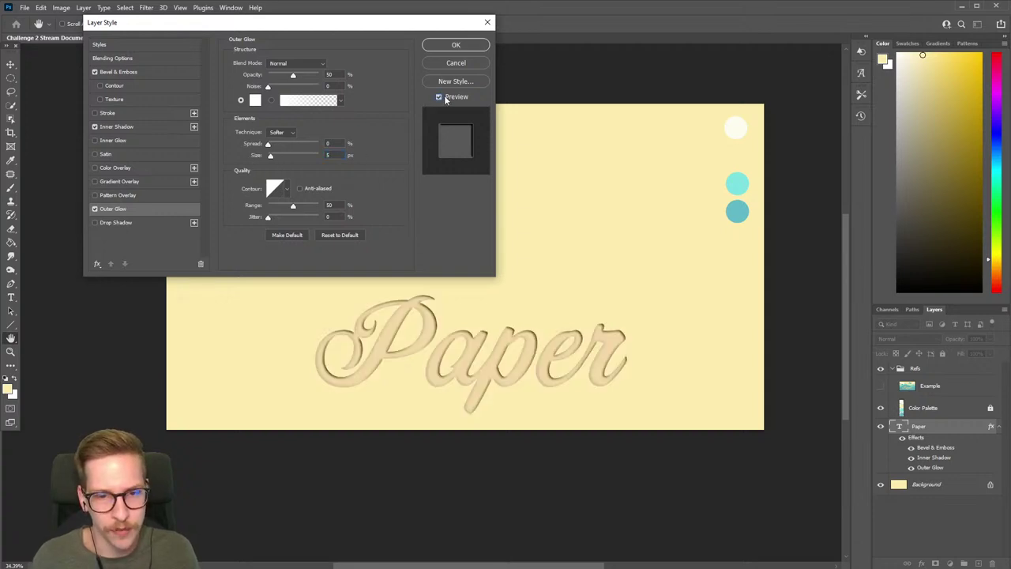
pyautogui.click(93, 208)
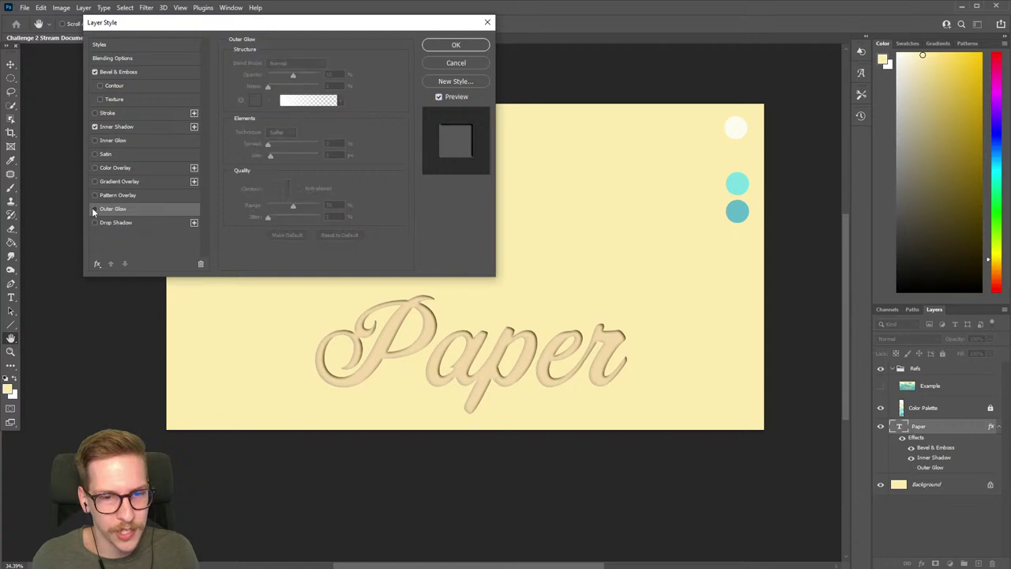
pyautogui.click(93, 209)
pyautogui.click(457, 45)
pyautogui.press('v')
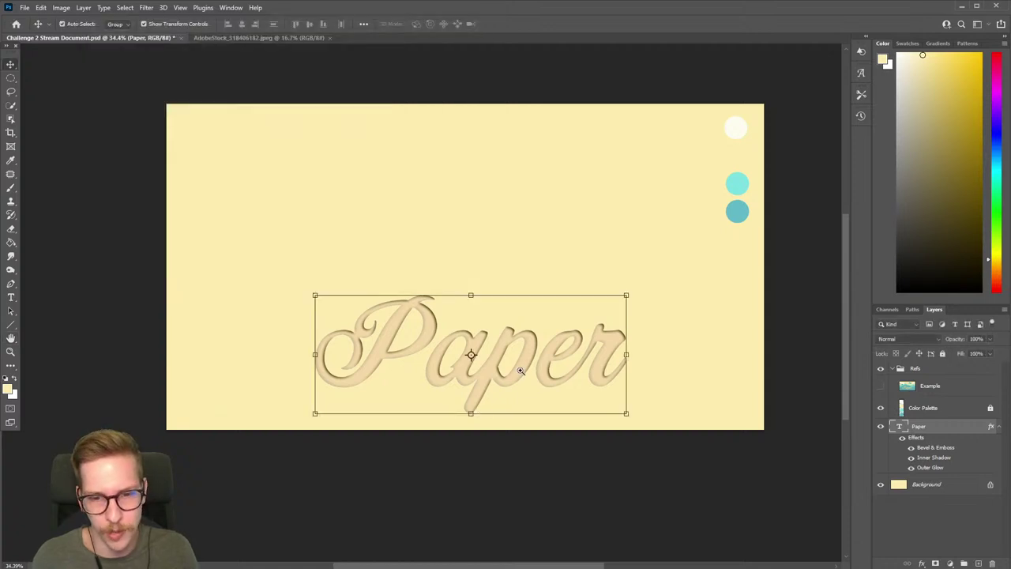
# Step: Examine the lettering's edges up close with the Outer Glow off and on, and check the look across the whole artwork
pyautogui.scroll(6, 490, 310)
pyautogui.moveTo(491, 311); pyautogui.dragTo(406, 316)
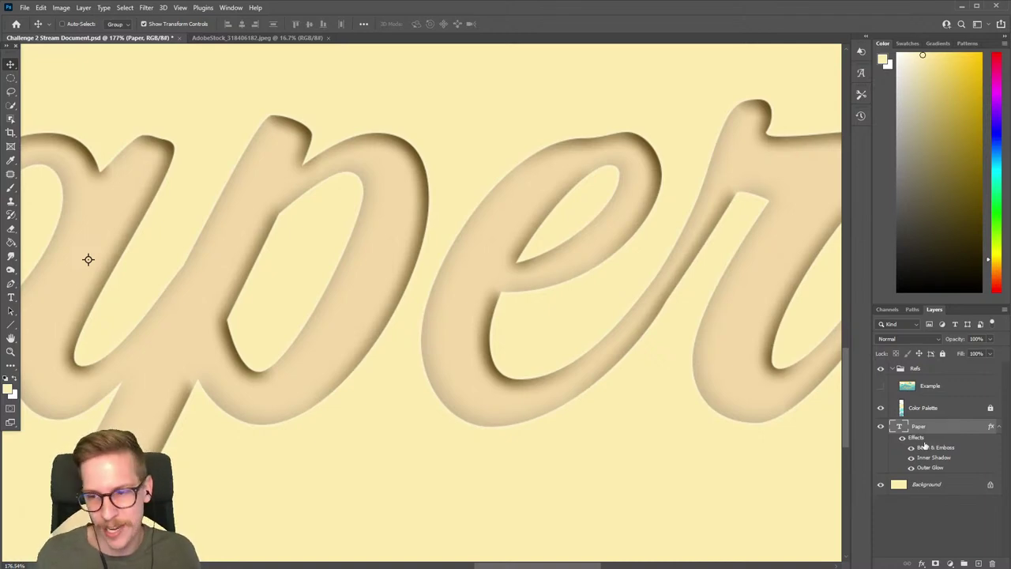
pyautogui.doubleClick(952, 427)
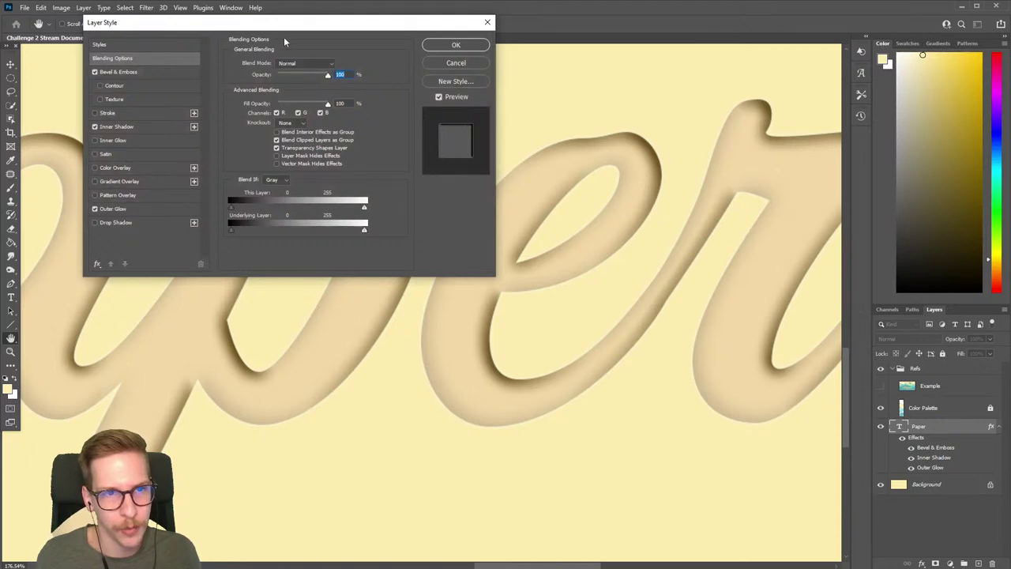
pyautogui.moveTo(285, 23); pyautogui.dragTo(613, 134)
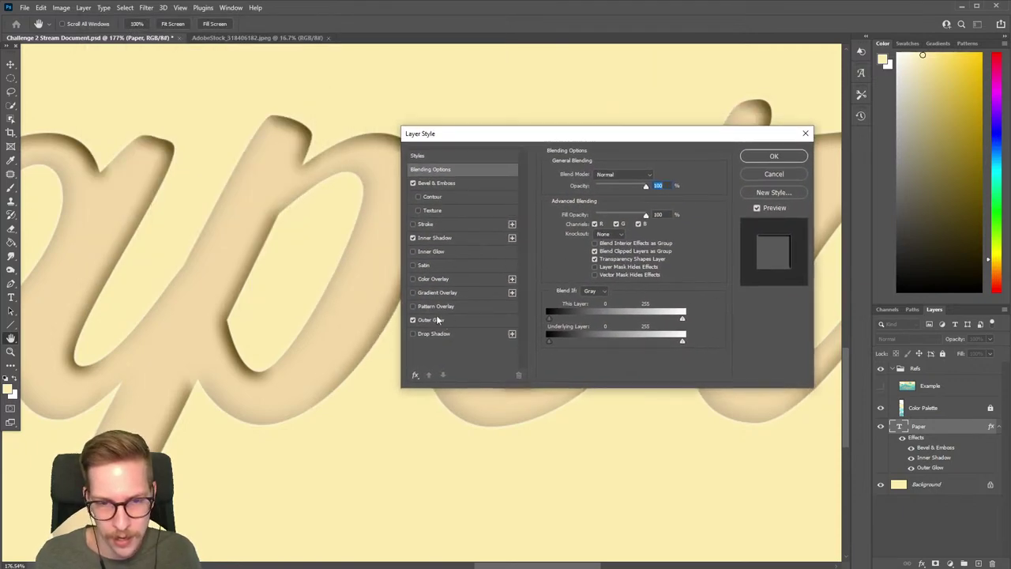
pyautogui.click(413, 320)
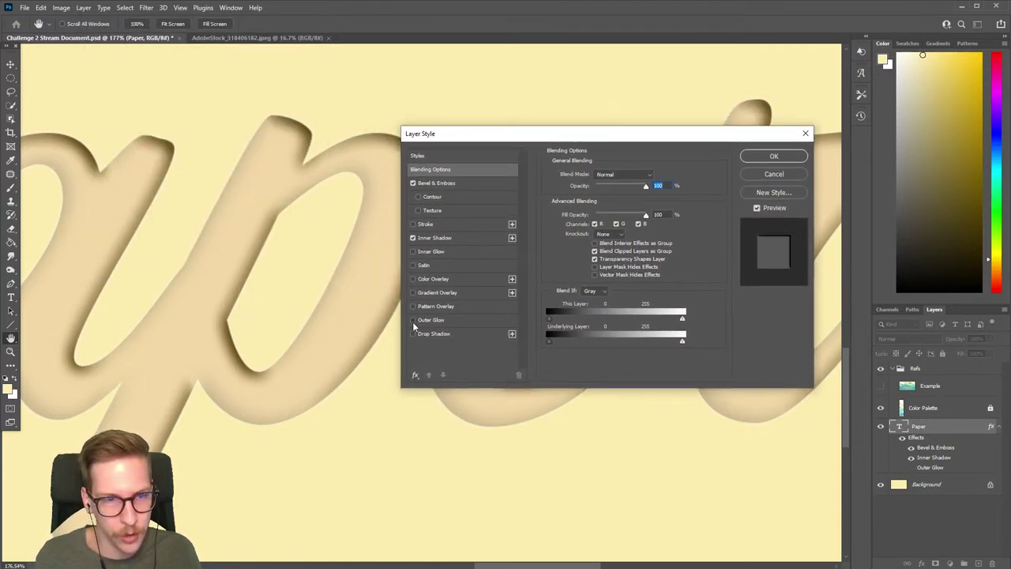
pyautogui.click(413, 320)
pyautogui.click(413, 320)
pyautogui.click(412, 320)
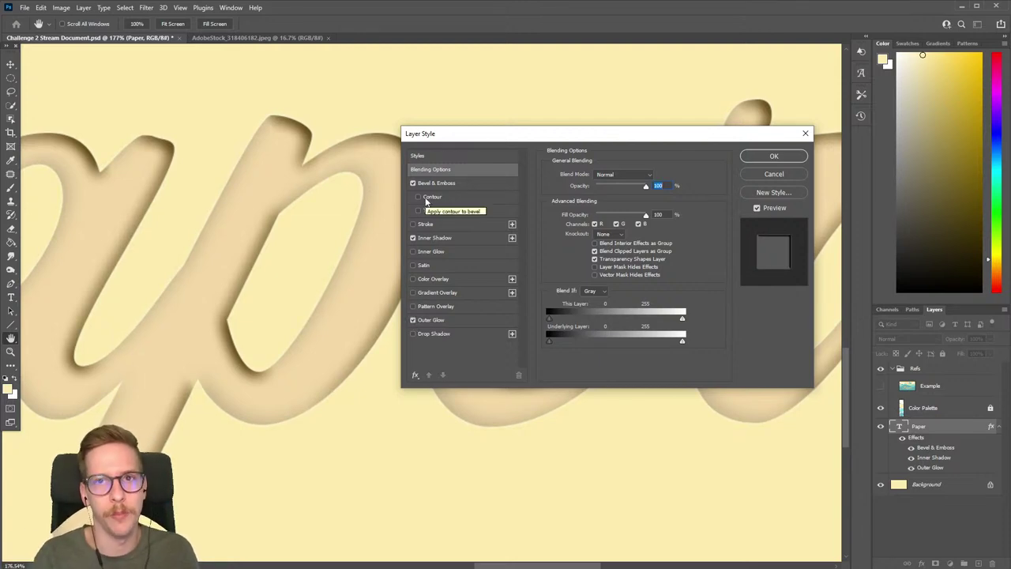
pyautogui.click(773, 156)
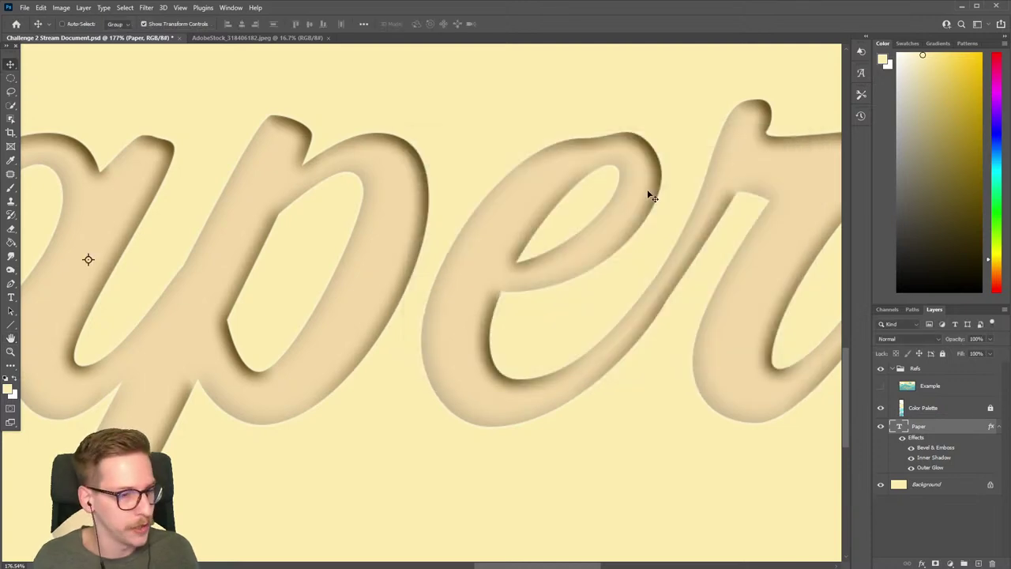
pyautogui.scroll(-2, 399, 251)
pyautogui.scroll(-5, 399, 252)
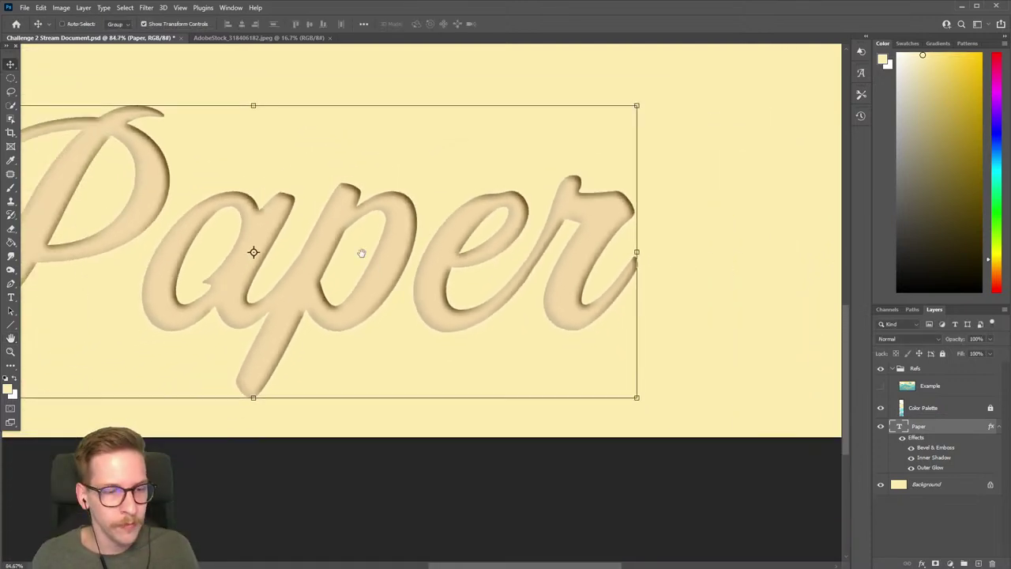
pyautogui.scroll(-3, 473, 312)
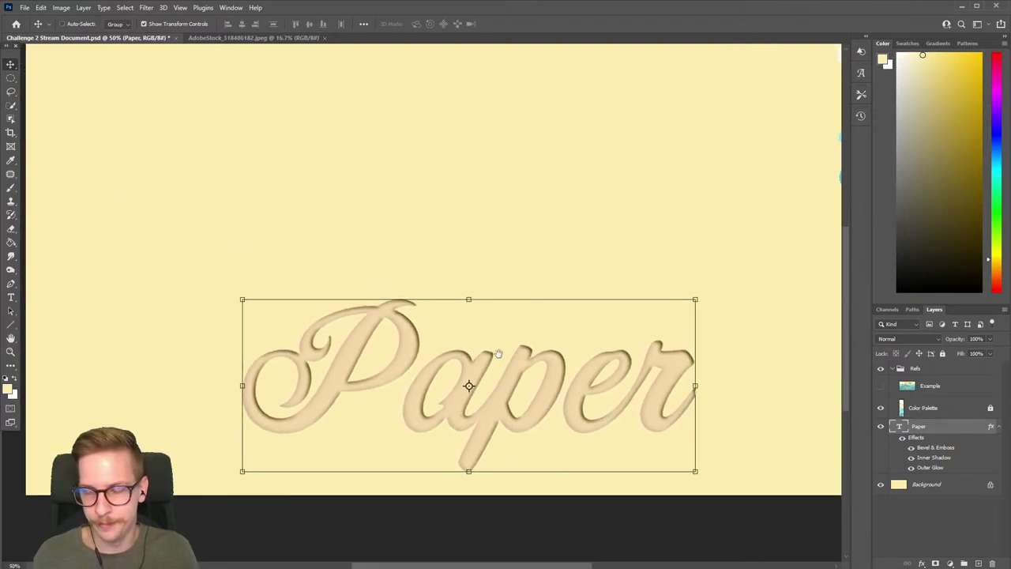
pyautogui.scroll(-3, 489, 370)
pyautogui.scroll(4, 489, 371)
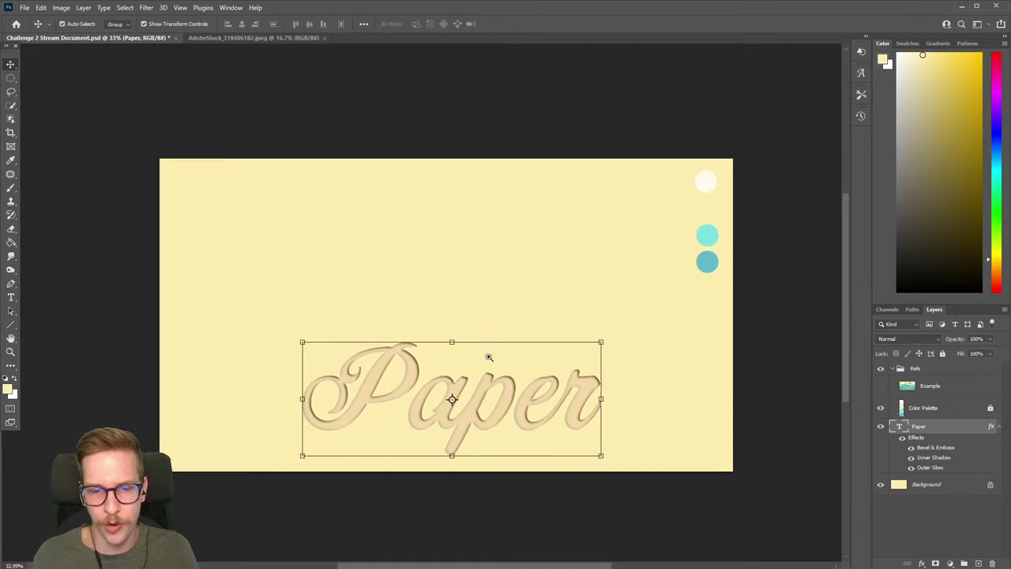
pyautogui.scroll(-1, 496, 356)
# Step: Create a new layer named "Blue 01" above the Paper text layer, with Normal mode and 100% opacity
pyautogui.press('b')
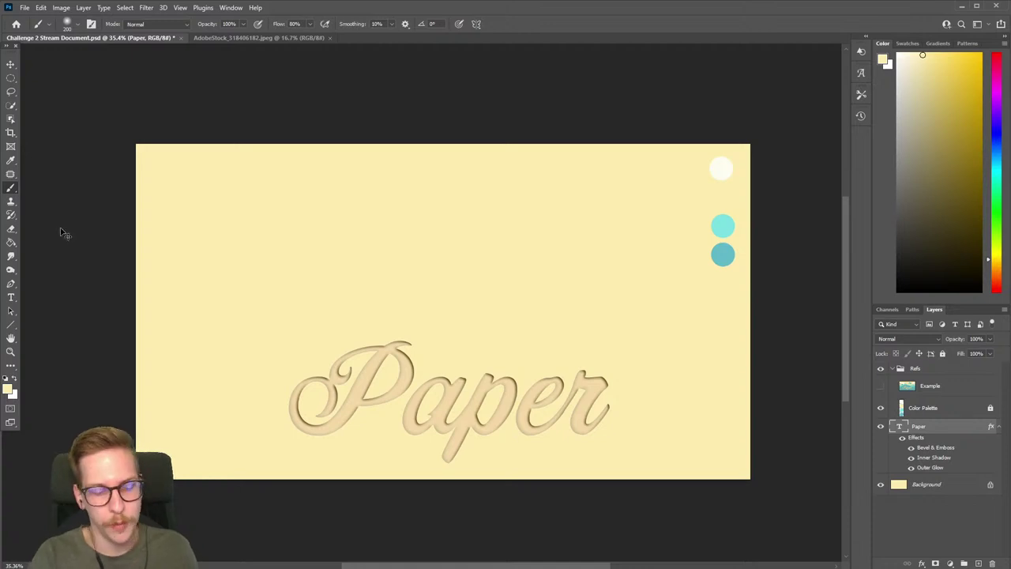
pyautogui.hotkey('ctrl', 'shift', 'n')
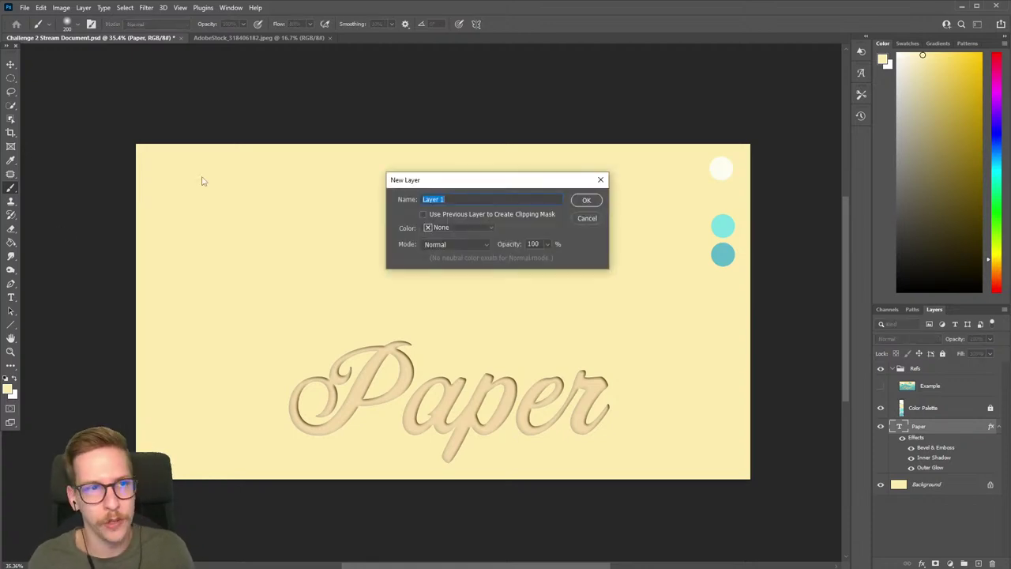
pyautogui.click(83, 8)
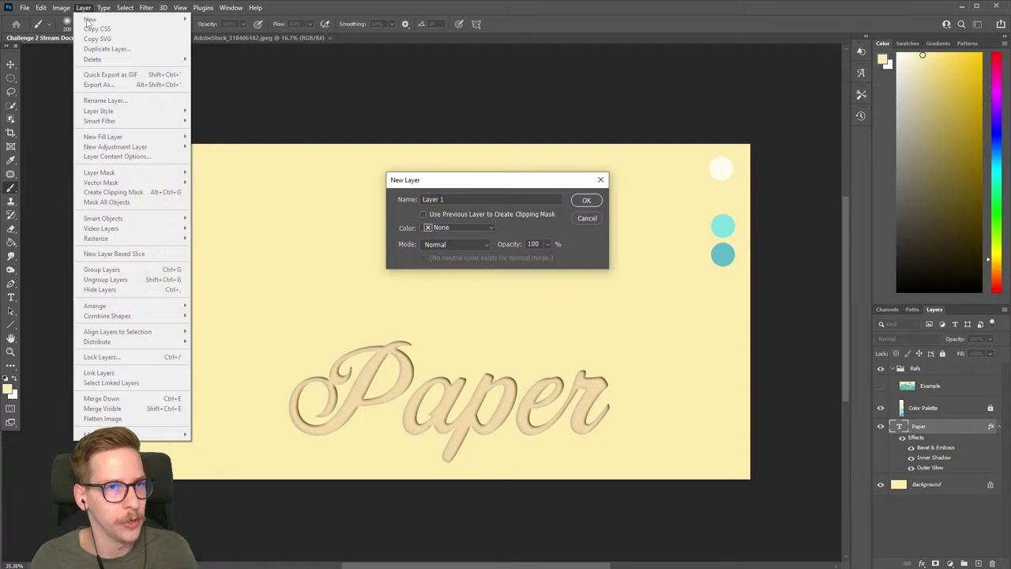
pyautogui.moveTo(247, 14)
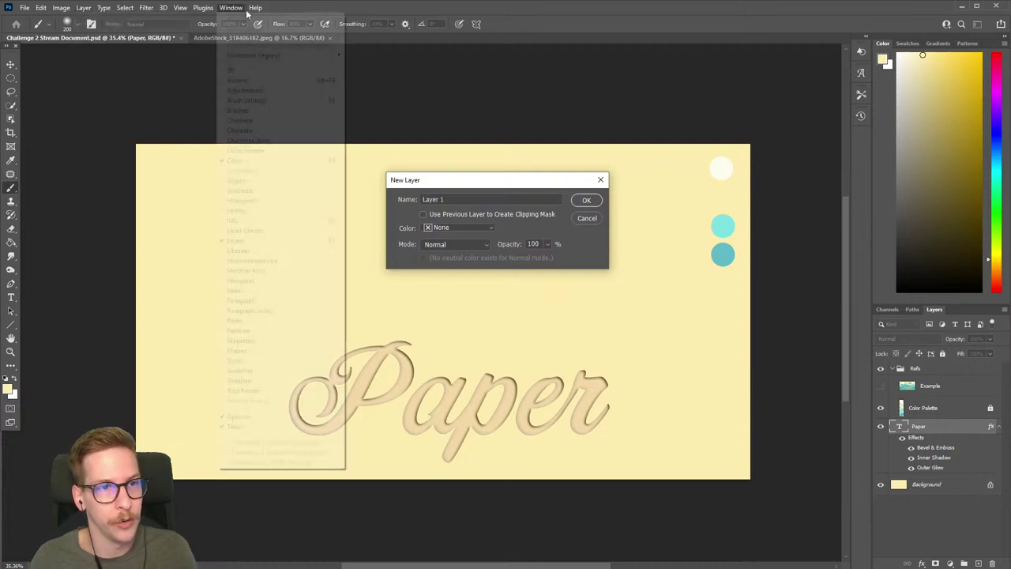
pyautogui.click(452, 199)
pyautogui.click(459, 200)
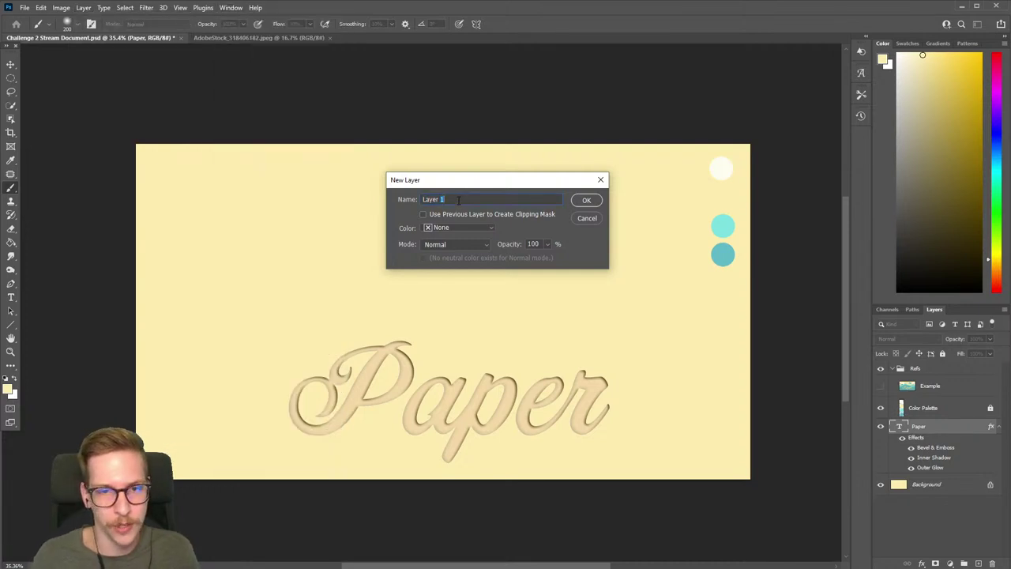
pyautogui.doubleClick(458, 200)
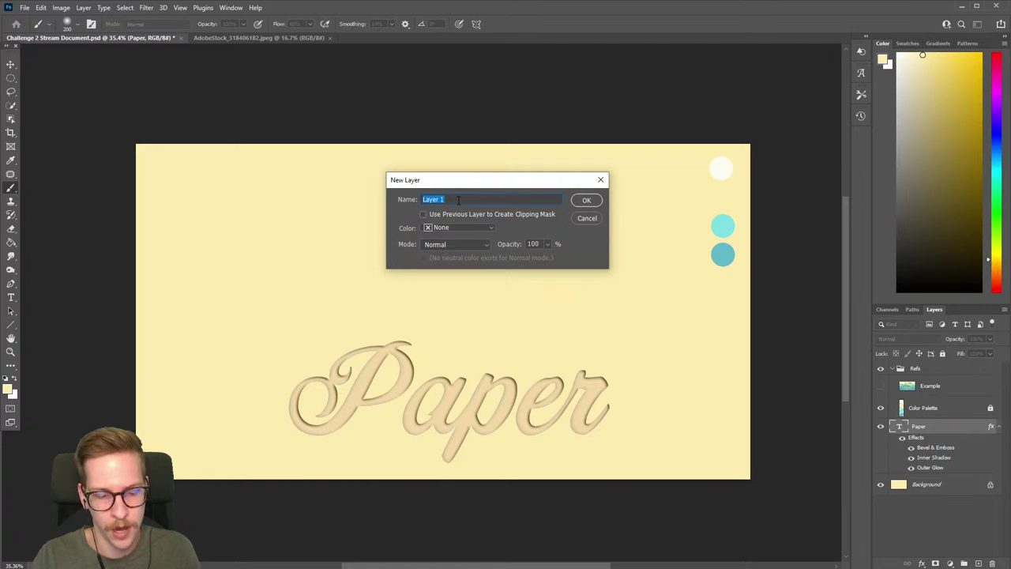
pyautogui.write('Blue 01')
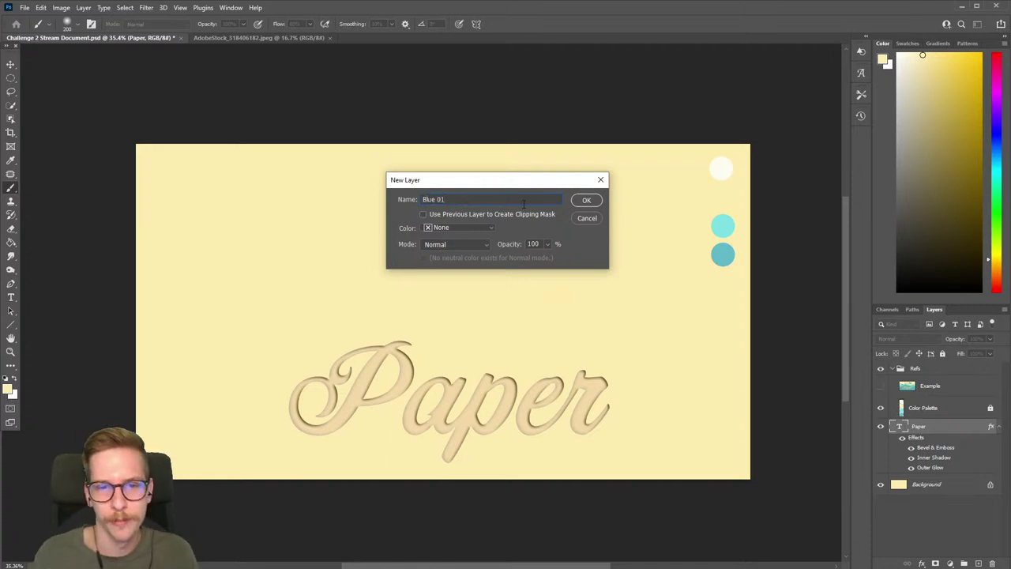
pyautogui.click(587, 200)
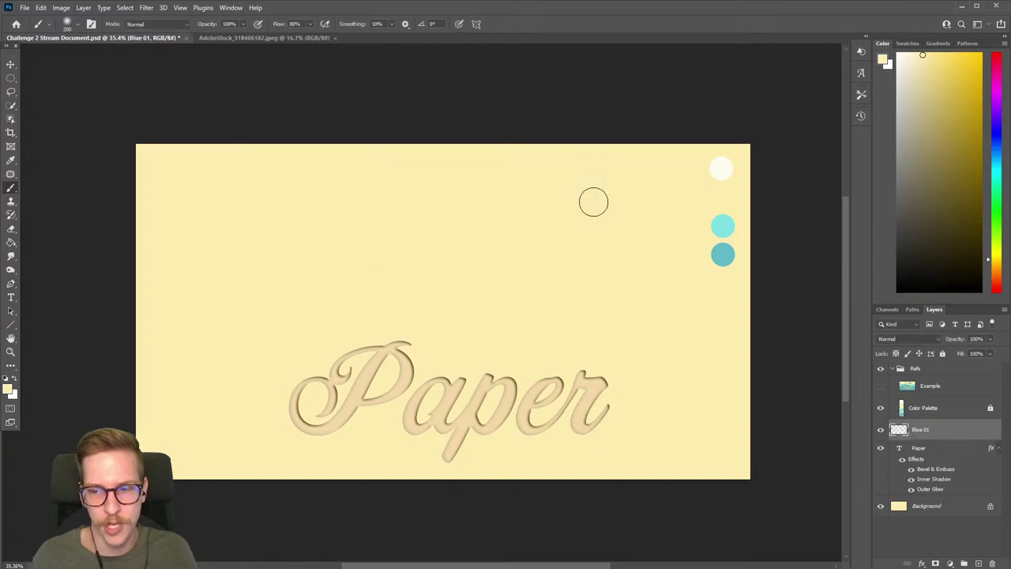
# Step: Choose the standard Pen Tool in Path mode, trying the Freeform Pen Tool along the way
pyautogui.click(11, 285)
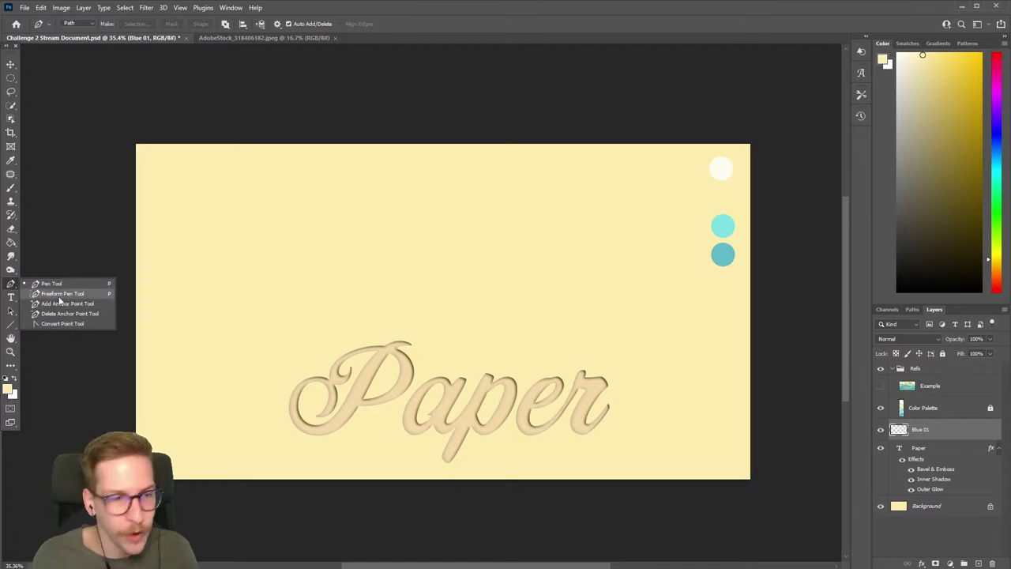
pyautogui.click(39, 283)
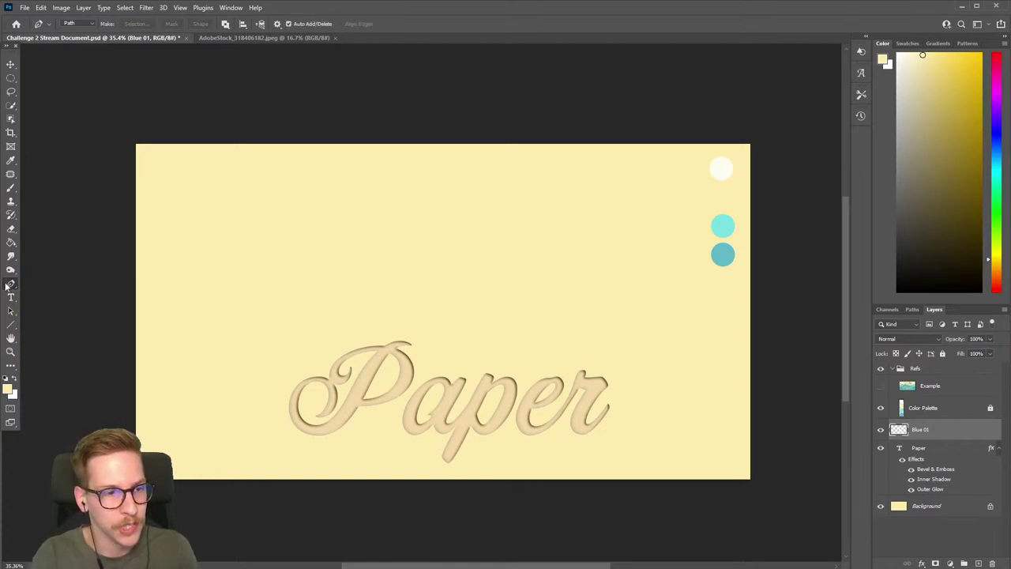
pyautogui.hotkey('shift', 'p')
pyautogui.rightClick(9, 286)
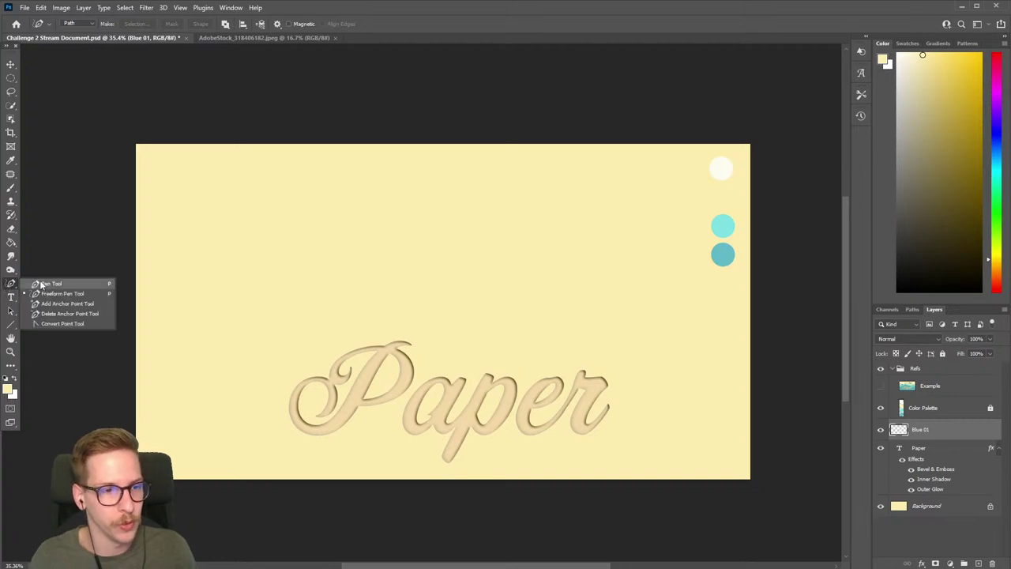
pyautogui.click(19, 289)
pyautogui.rightClick(9, 286)
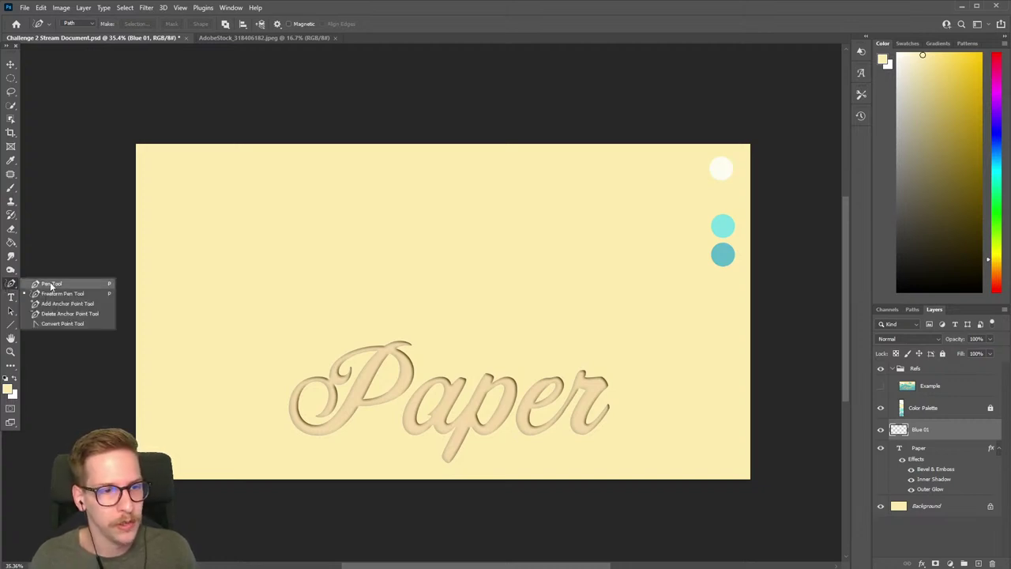
pyautogui.click(52, 283)
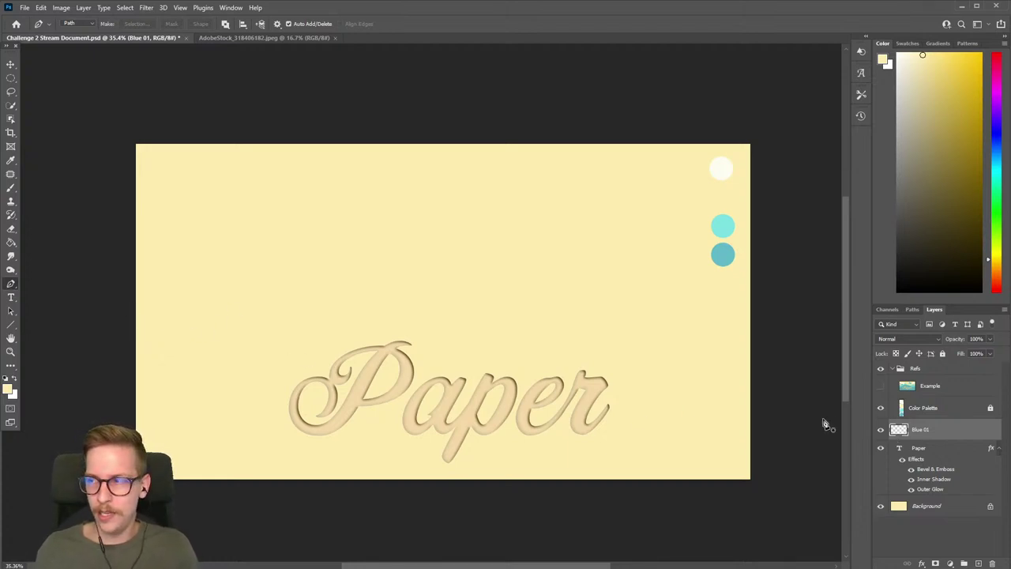
# Step: Enlarge the Paper text to about 108.5% with a proportional transform, keeping the end of the word in place
pyautogui.click(920, 451)
pyautogui.press('v')
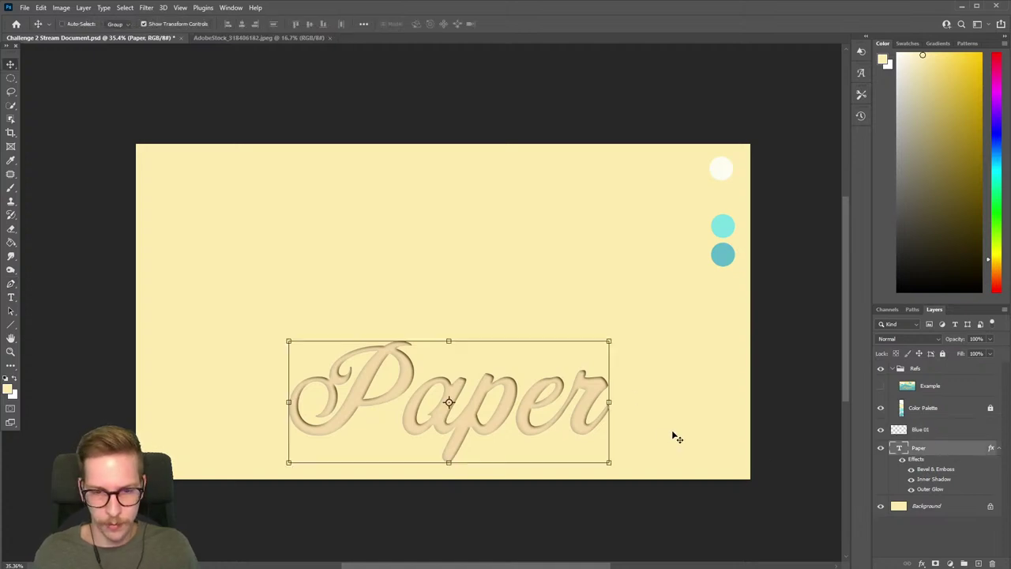
pyautogui.moveTo(608, 341); pyautogui.dragTo(567, 358)
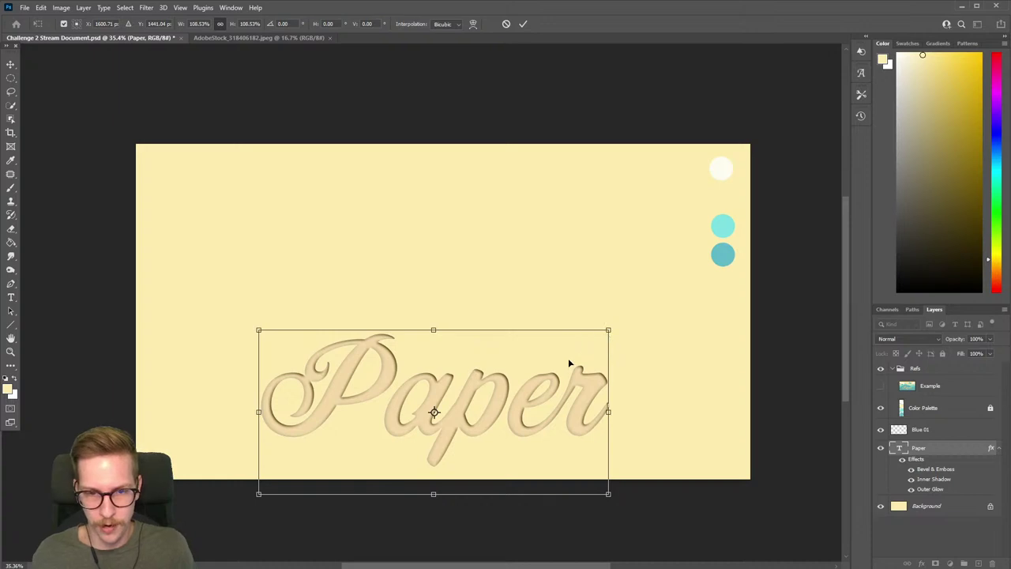
pyautogui.press('Return')
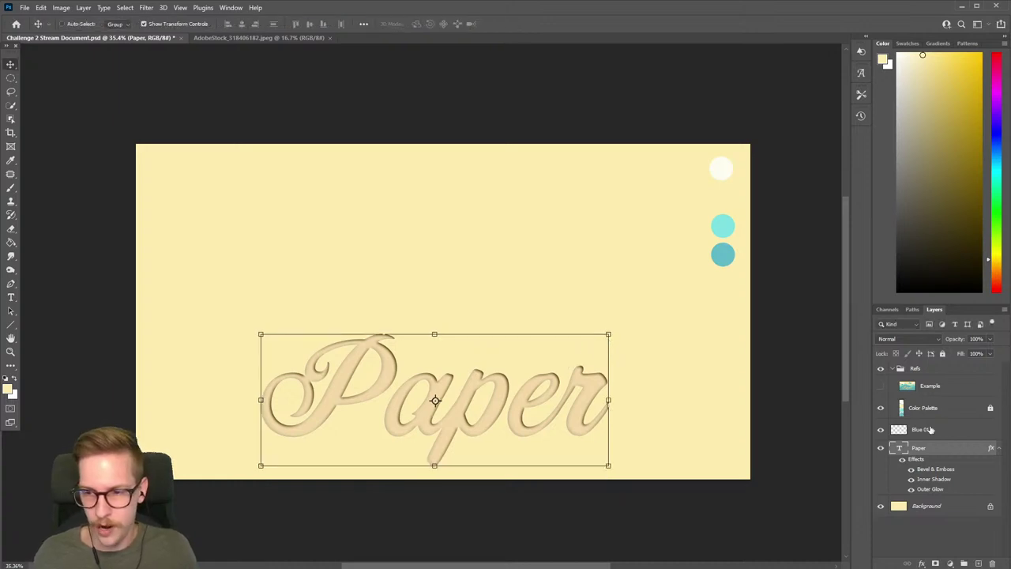
# Step: On the Blue 01 layer, draw a wavy Pen path starting outside the canvas's left edge, through a dip, a crest above the lettering and a second dip
pyautogui.click(921, 429)
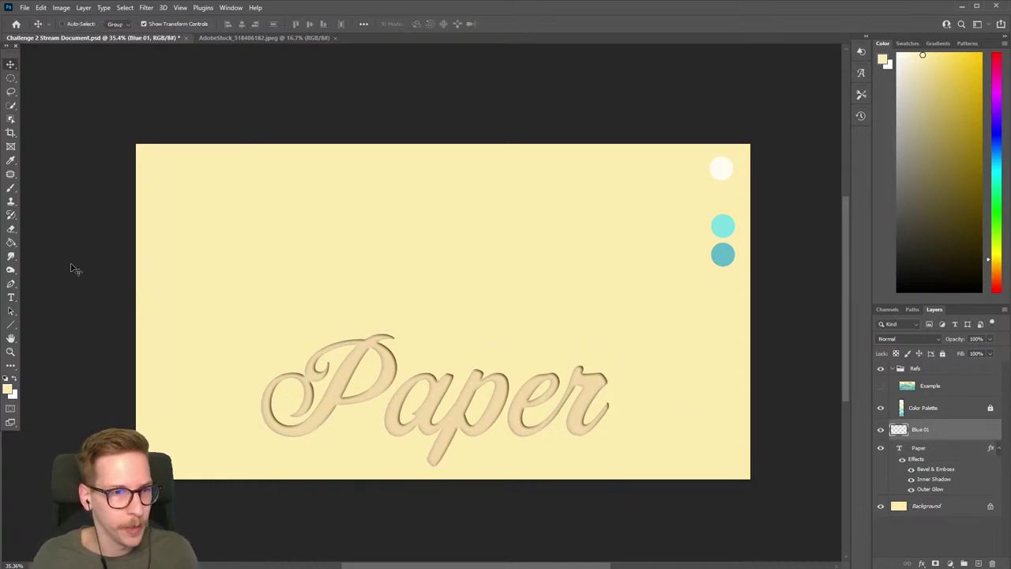
pyautogui.click(11, 285)
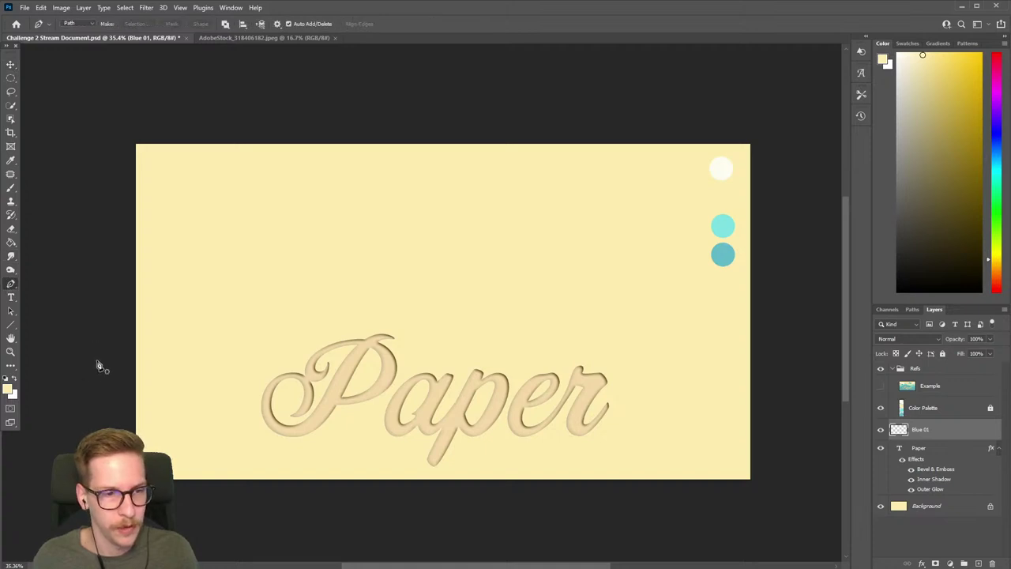
pyautogui.click(85, 296)
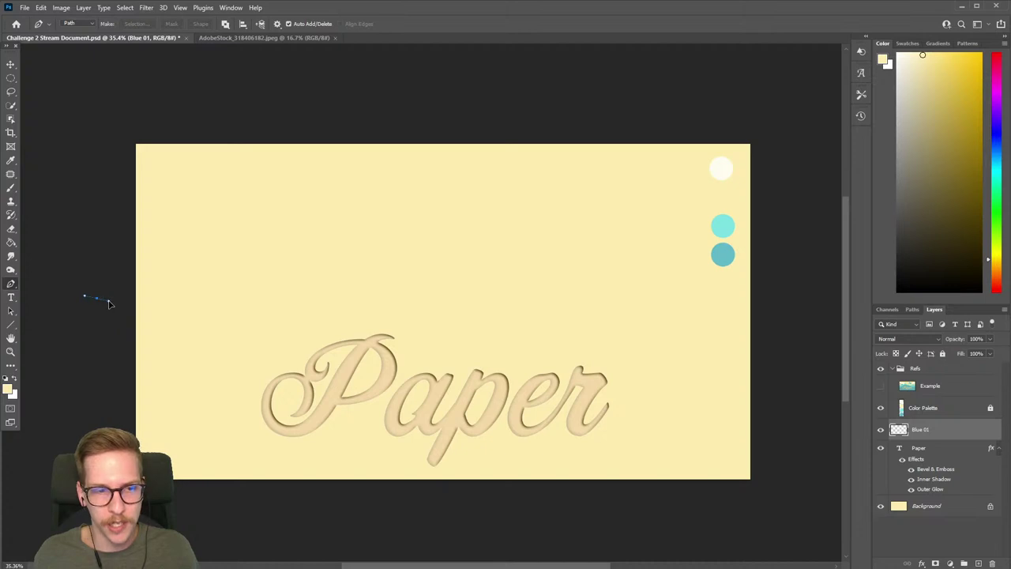
pyautogui.click(112, 300)
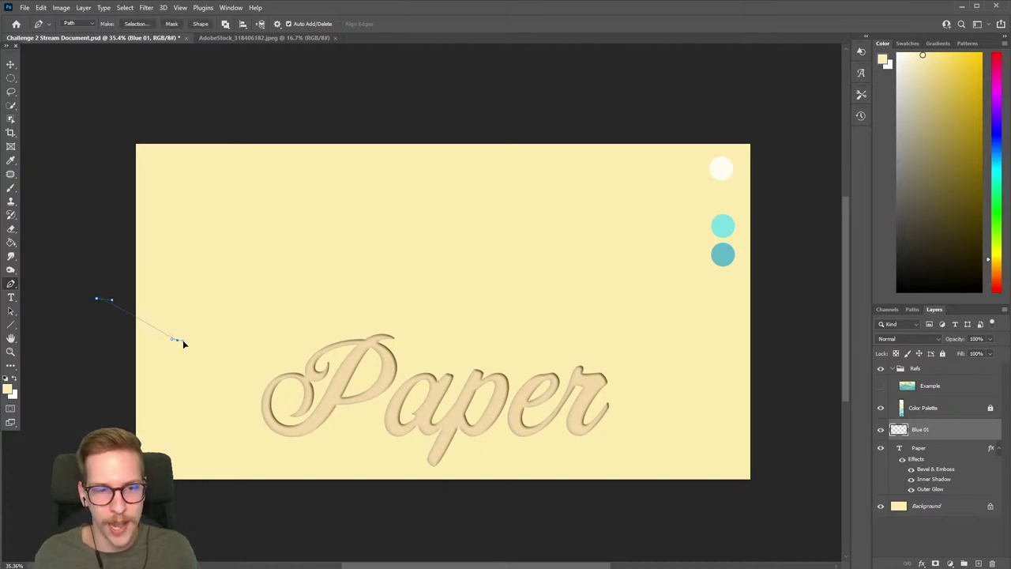
pyautogui.moveTo(183, 341); pyautogui.dragTo(209, 341)
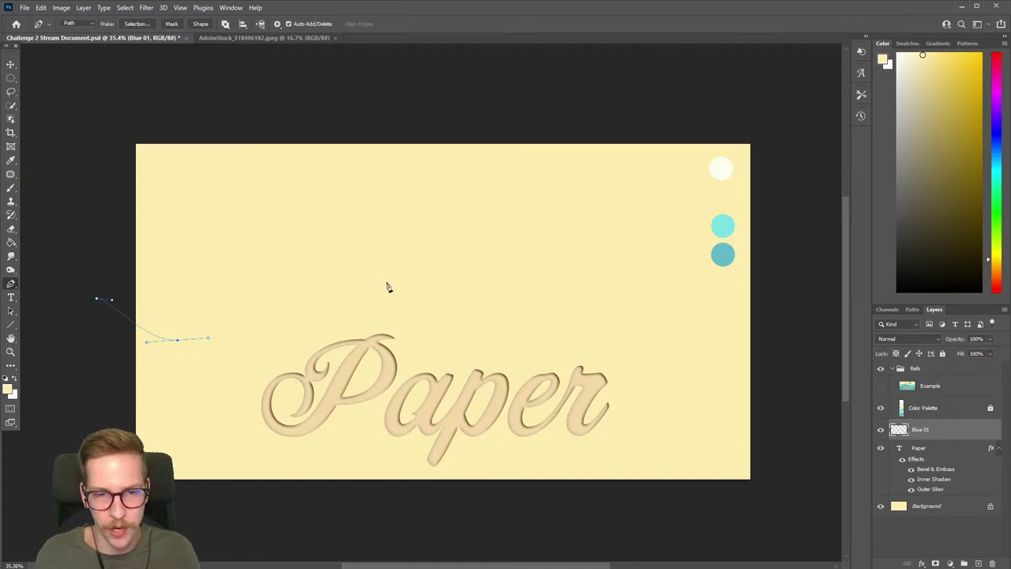
pyautogui.moveTo(385, 282); pyautogui.dragTo(502, 295)
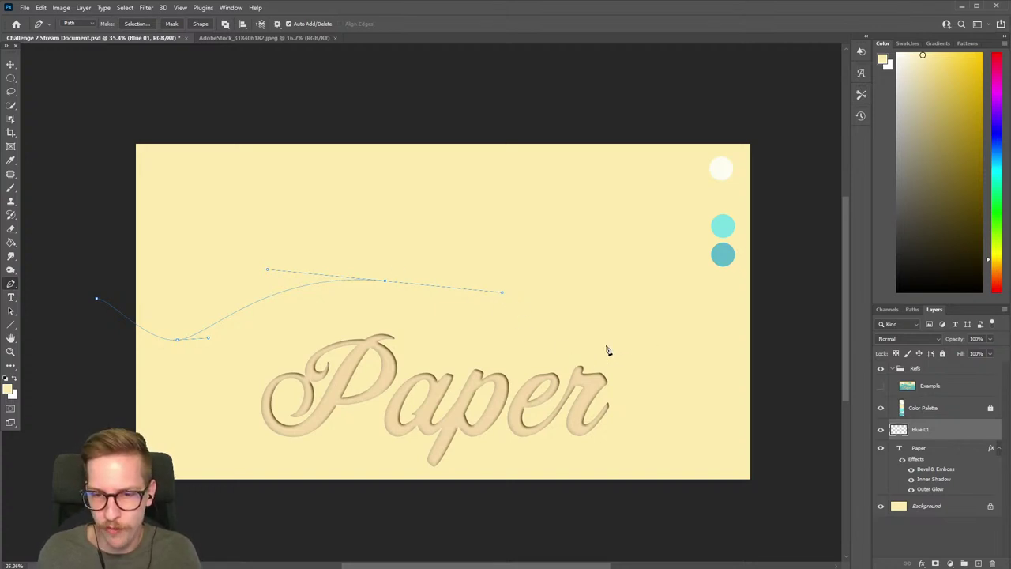
pyautogui.moveTo(594, 349); pyautogui.dragTo(724, 354)
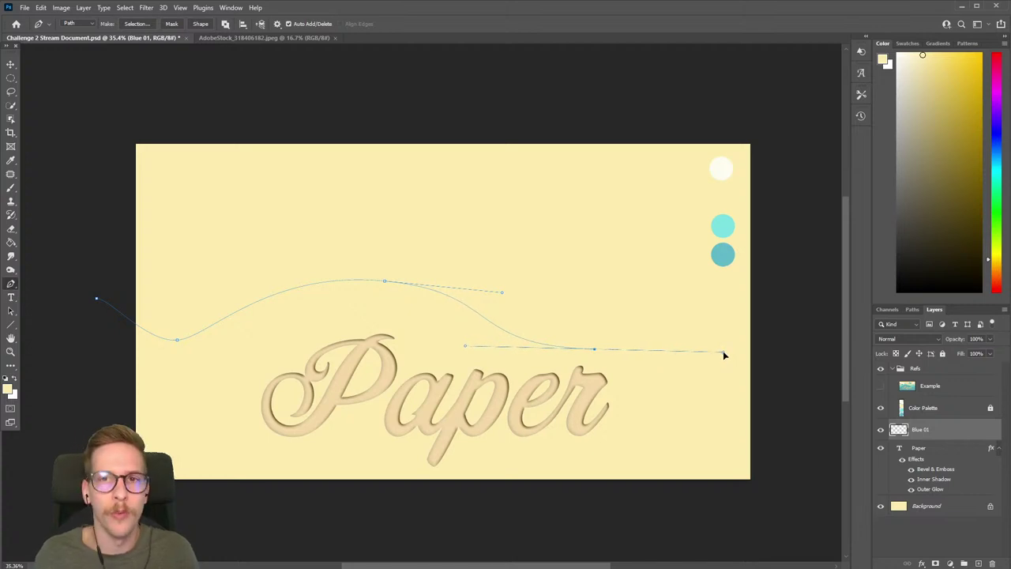
pyautogui.click(748, 314)
pyautogui.moveTo(748, 313); pyautogui.dragTo(791, 321)
pyautogui.scroll(-2, 713, 365)
pyautogui.hscroll(2, 713, 366)
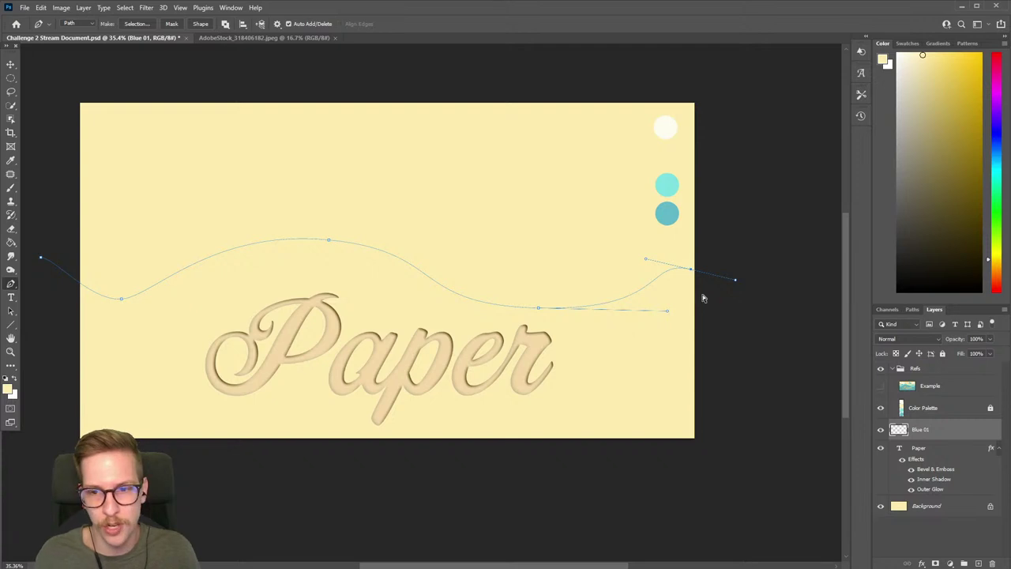
pyautogui.hotkey('ctrl', 'z')
# Step: Extend the wave path past the canvas's right edge, run it below the canvas, and close it at its starting anchor
pyautogui.click(715, 263)
pyautogui.moveTo(719, 267); pyautogui.dragTo(786, 325)
pyautogui.hotkey('ctrl', 'z')
pyautogui.scroll(-5, 711, 451)
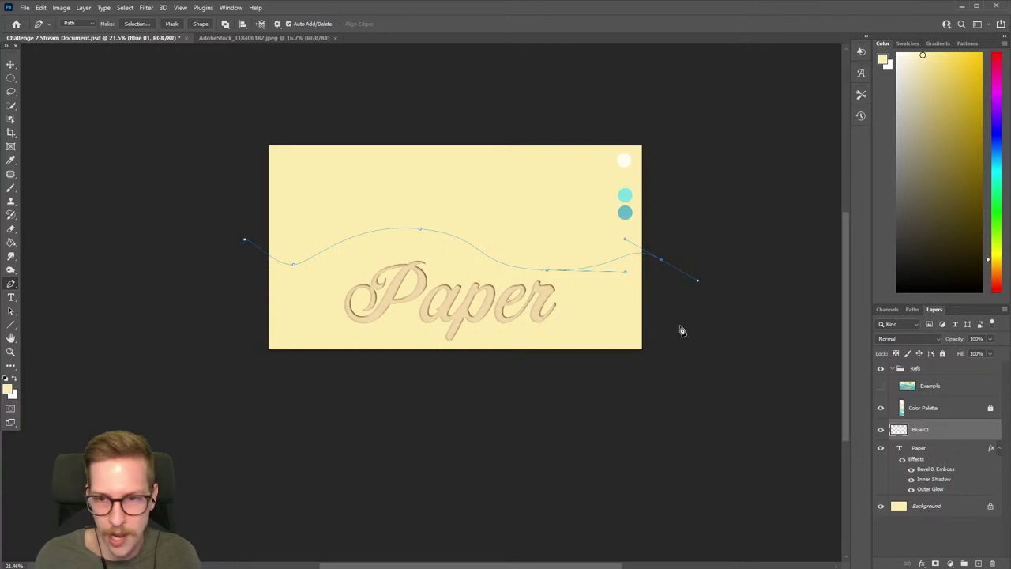
pyautogui.click(681, 413)
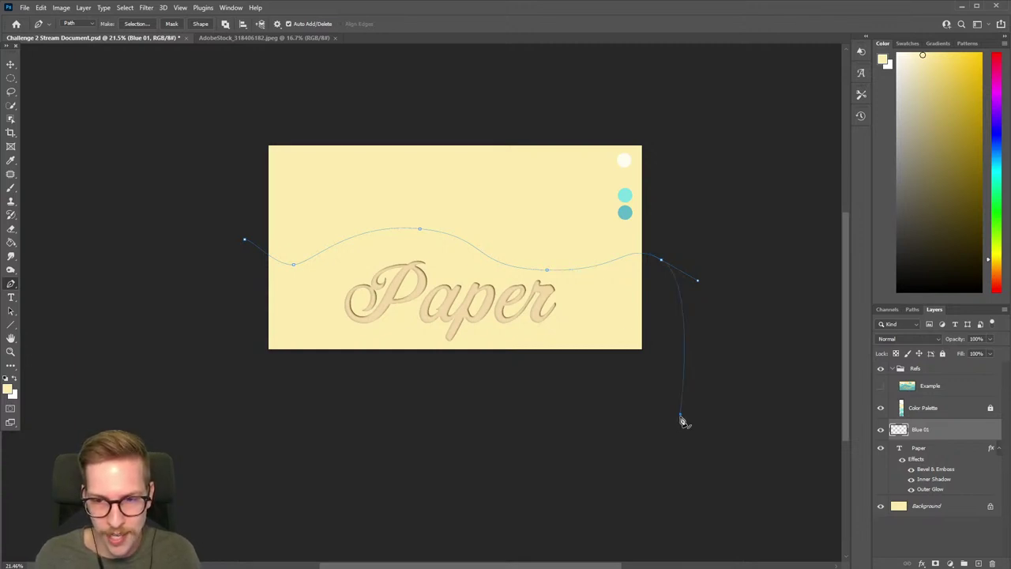
pyautogui.click(198, 422)
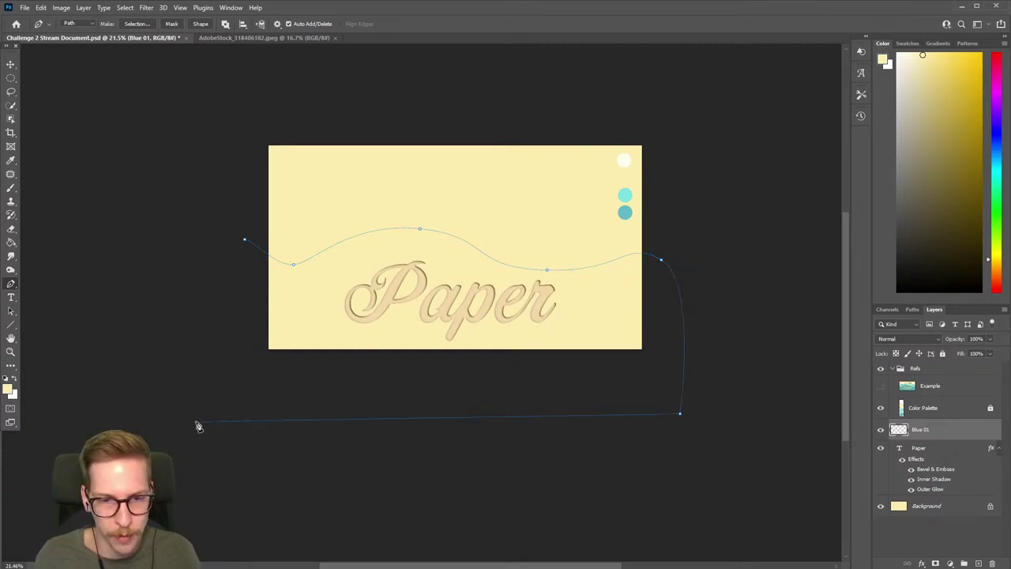
pyautogui.click(246, 244)
pyautogui.scroll(3, 422, 307)
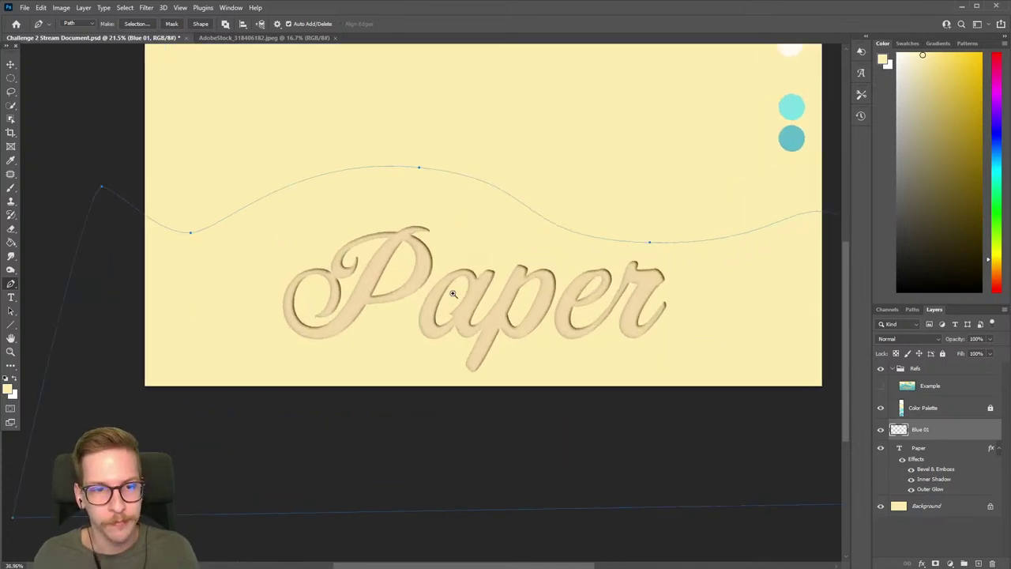
pyautogui.scroll(-1, 426, 305)
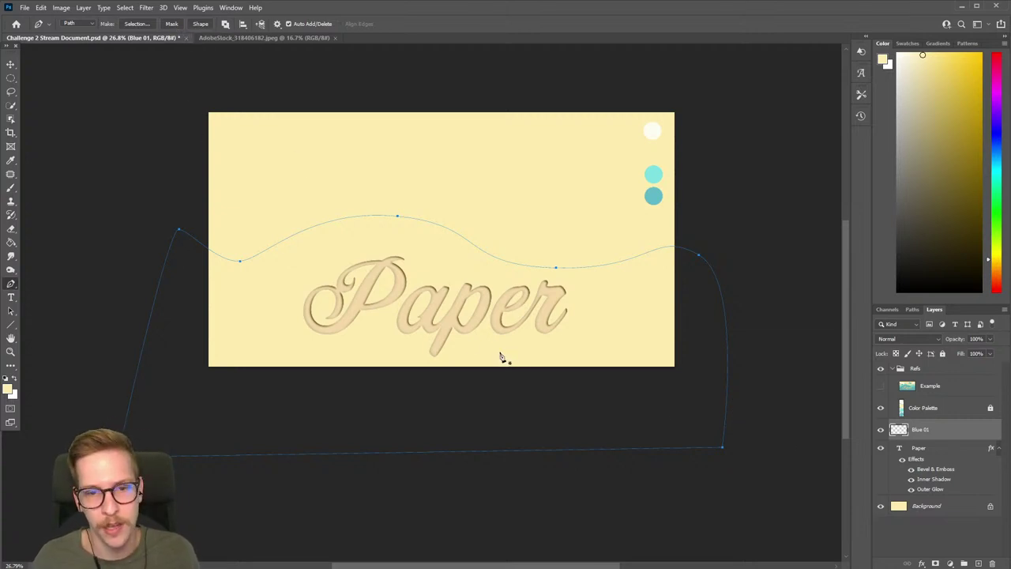
# Step: Convert the path to a new selection with 0 px feather and fill it on Blue 01 with the palette's darker blue
pyautogui.click(139, 22)
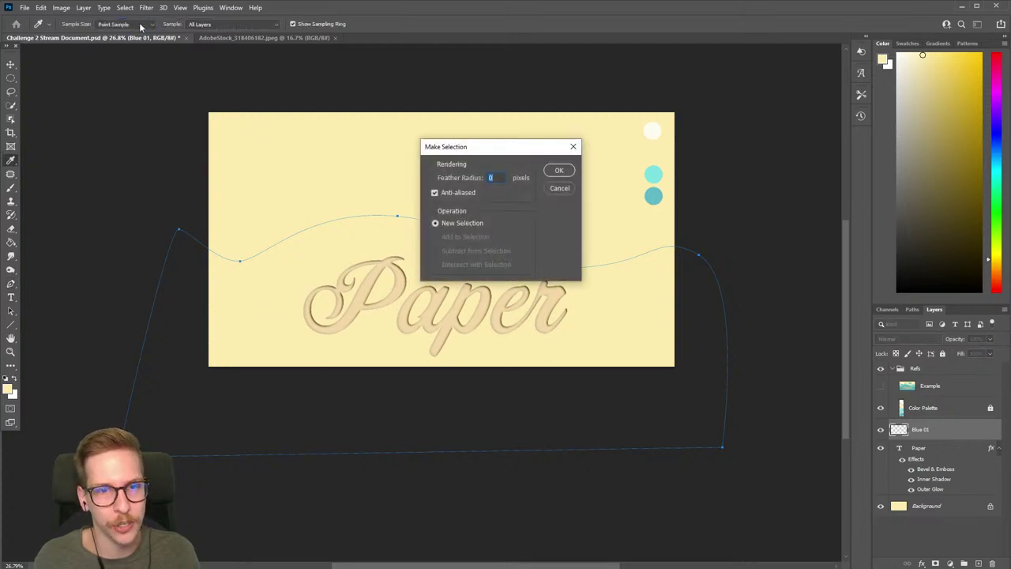
pyautogui.click(562, 173)
pyautogui.press('g')
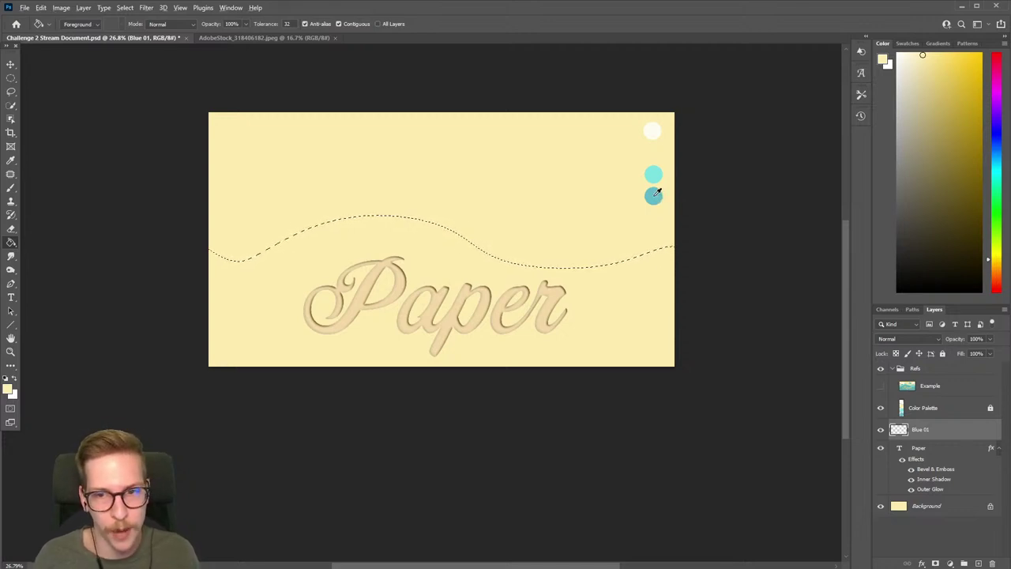
pyautogui.keyDown('alt'); pyautogui.click(655, 194); pyautogui.keyUp('alt')
pyautogui.keyDown('alt'); pyautogui.click(655, 194); pyautogui.keyUp('alt')
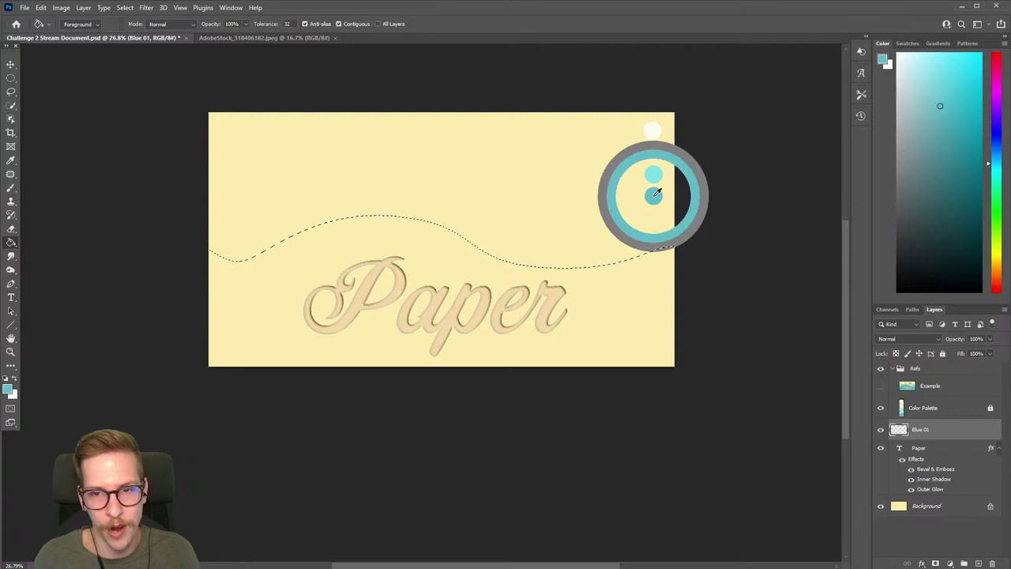
pyautogui.click(620, 337)
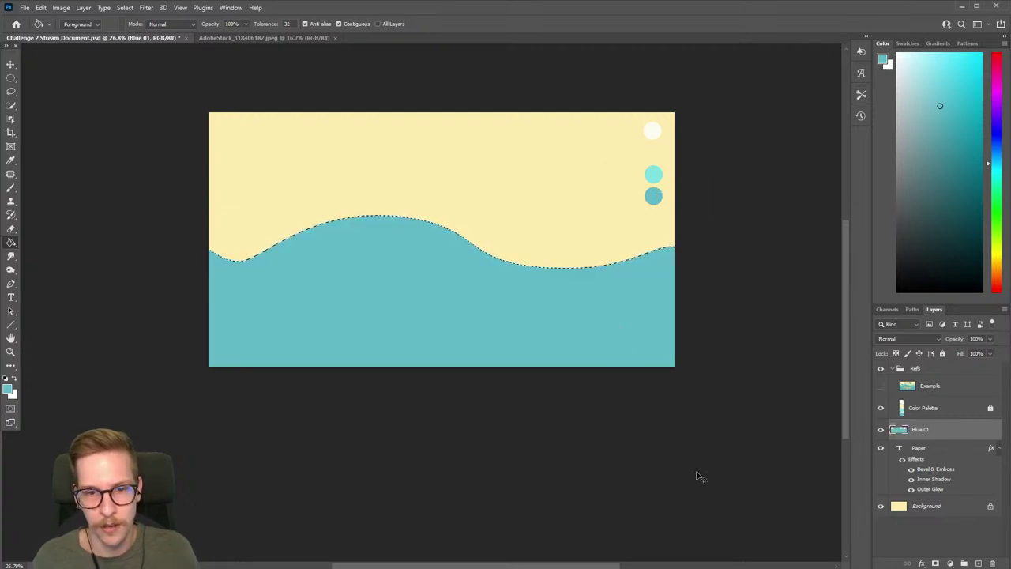
pyautogui.hotkey('ctrl', 'd')
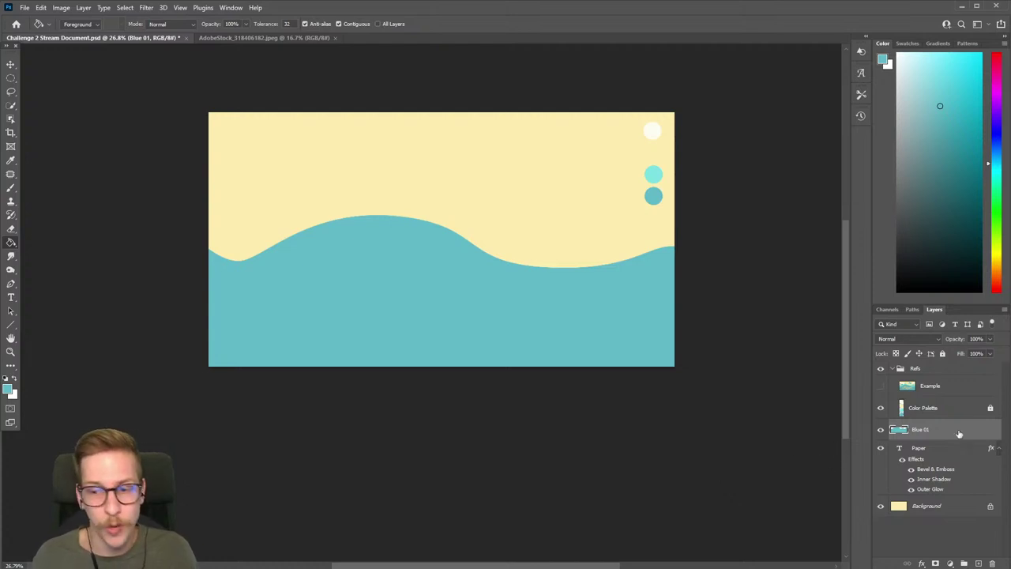
# Step: Move the Blue 01 layer below the Paper text and apply a copy of the Paper layer's style to it
pyautogui.moveTo(959, 433); pyautogui.dragTo(958, 499)
pyautogui.scroll(2, 488, 317)
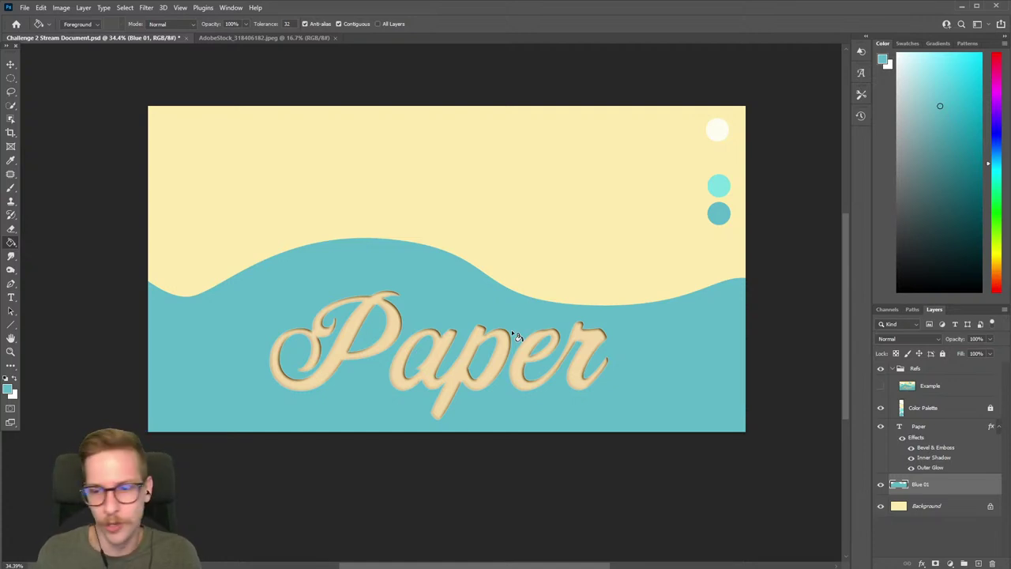
pyautogui.click(932, 439)
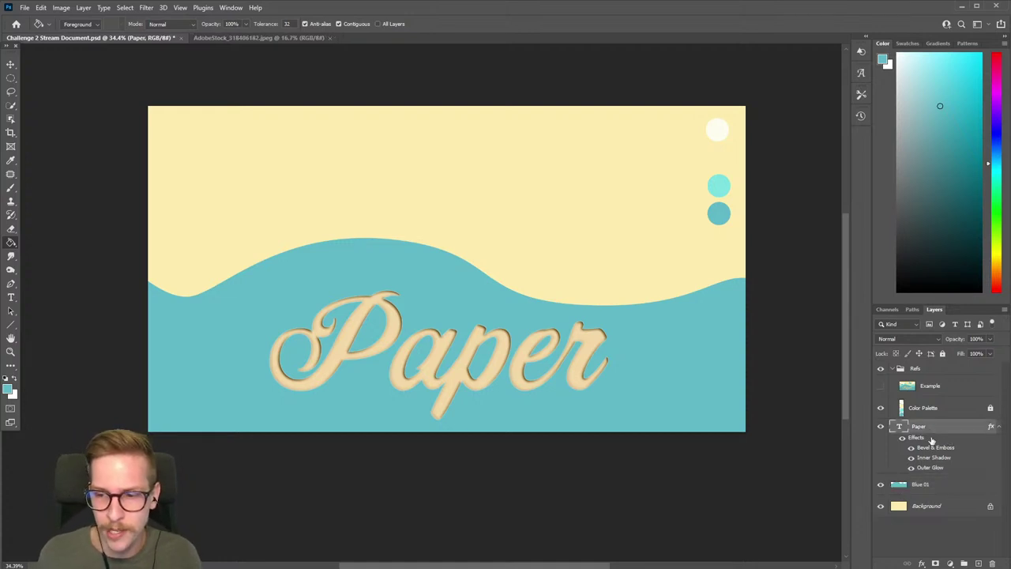
pyautogui.rightClick(942, 440)
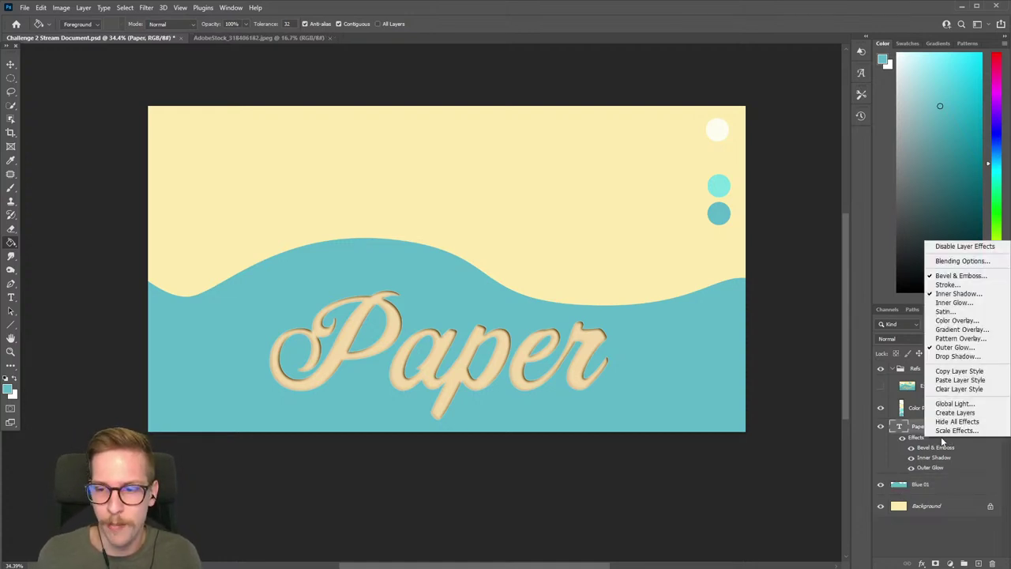
pyautogui.click(961, 375)
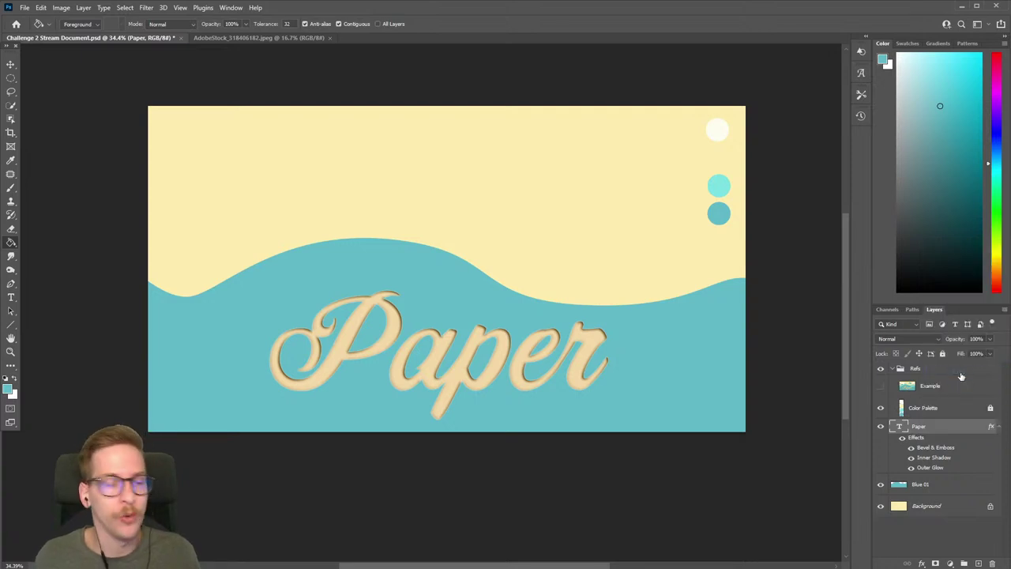
pyautogui.click(942, 486)
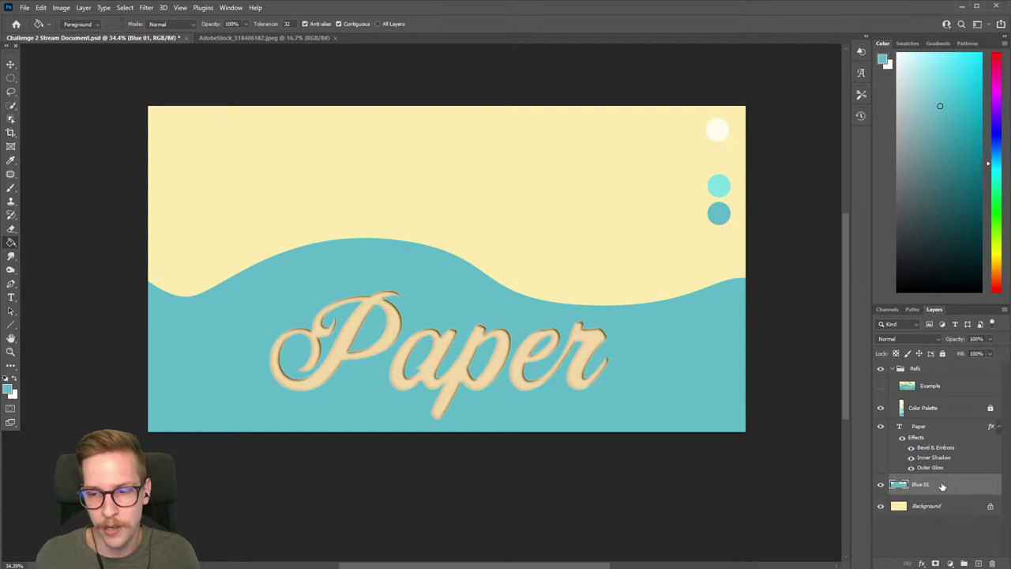
pyautogui.rightClick(942, 486)
pyautogui.click(920, 285)
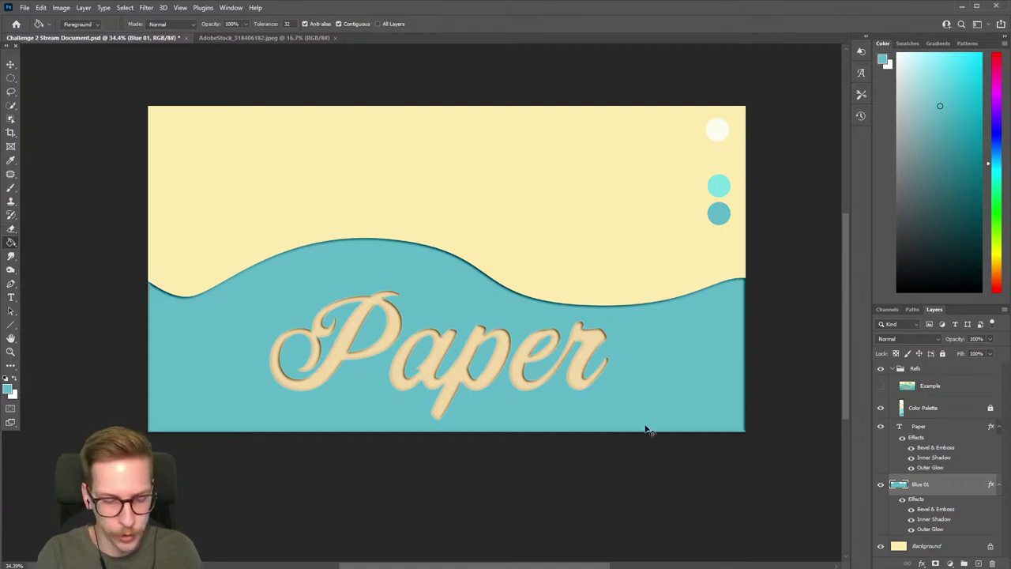
# Step: Create a new layer named "Blue 02" above Blue 01, with Normal mode and 100% opacity
pyautogui.hotkey('ctrl', 'shift', 'n')
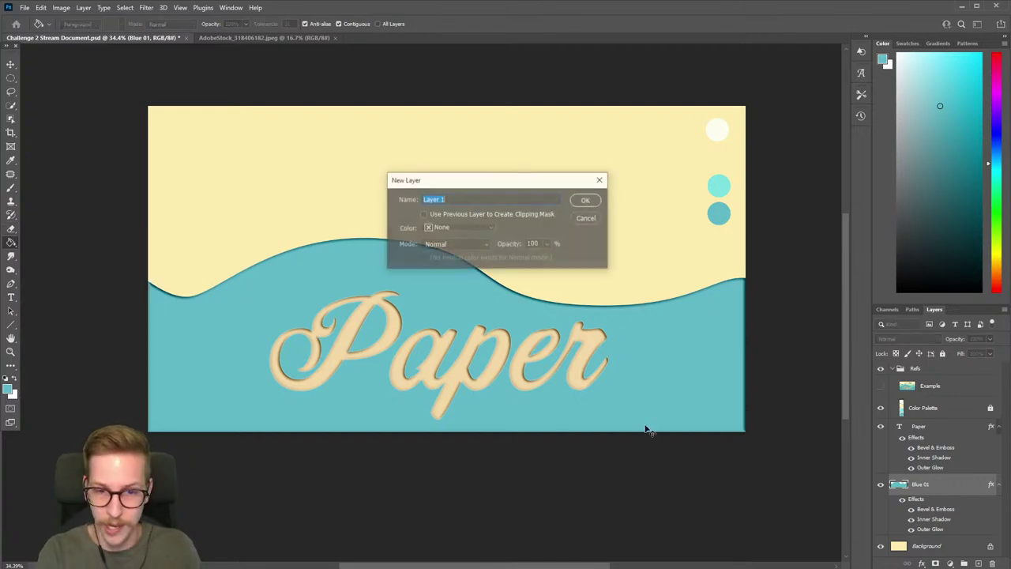
pyautogui.write('Blue 02')
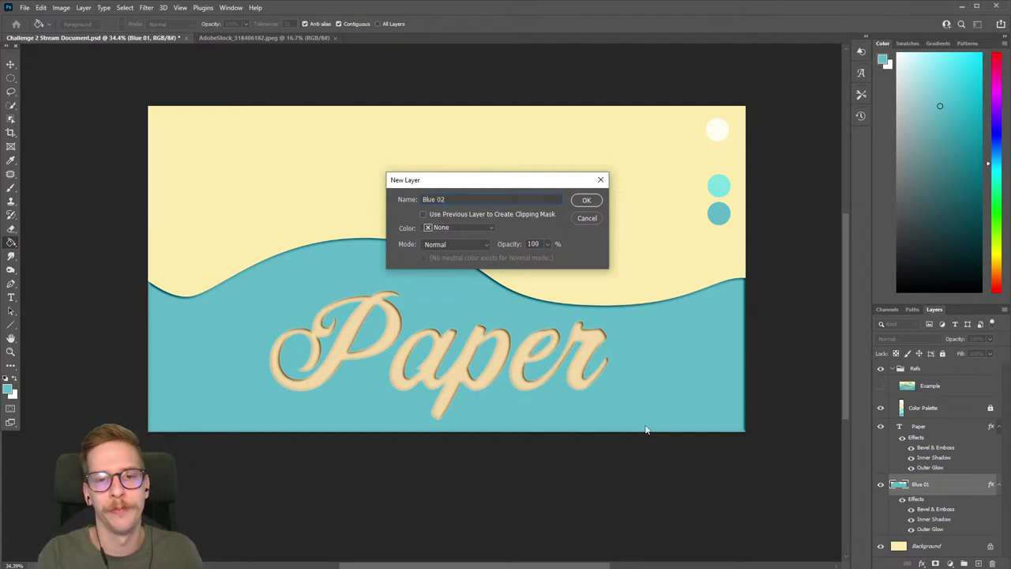
pyautogui.press('Return')
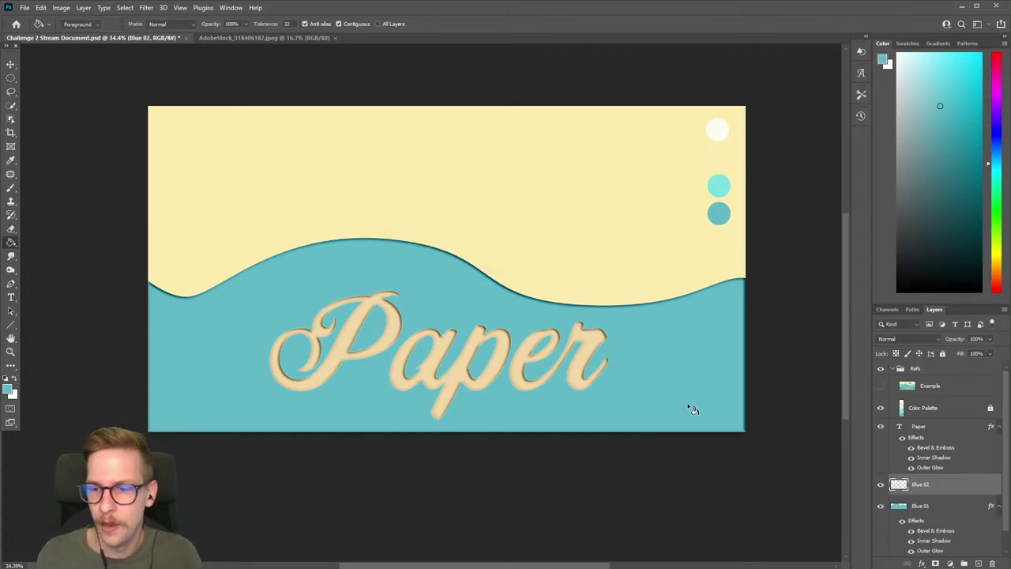
# Step: Fill the Blue 02 layer with the palette's lighter blue and move the Blue 01 layer above it
pyautogui.keyDown('alt'); pyautogui.click(720, 186); pyautogui.keyUp('alt')
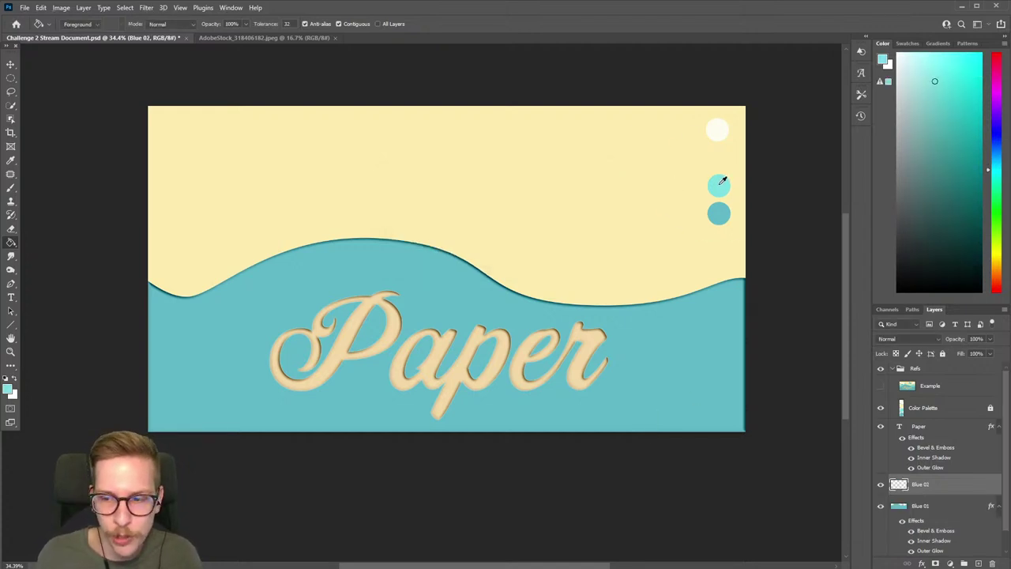
pyautogui.click(537, 225)
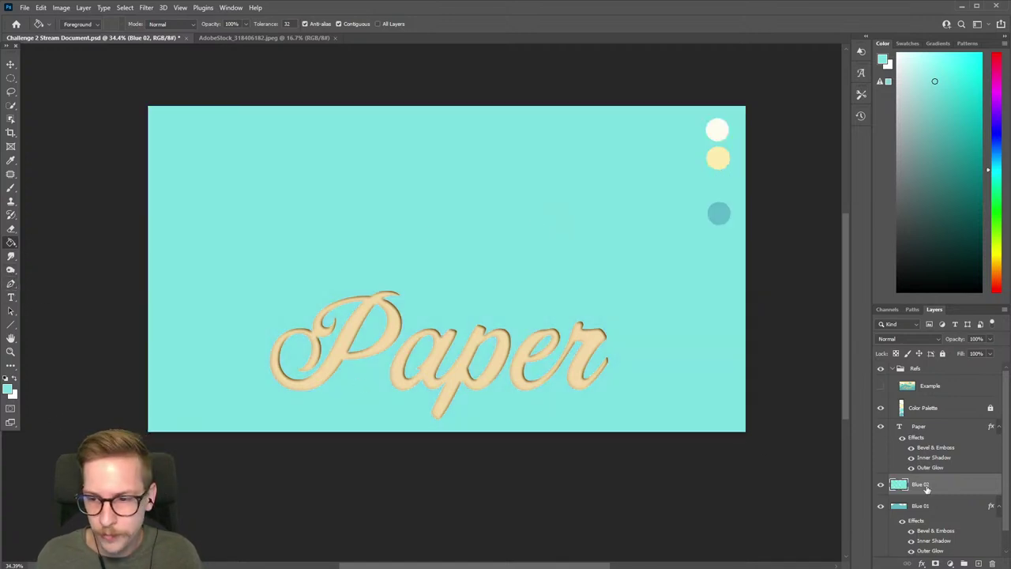
pyautogui.moveTo(930, 494); pyautogui.dragTo(929, 427)
pyautogui.hotkey('ctrl', 'z')
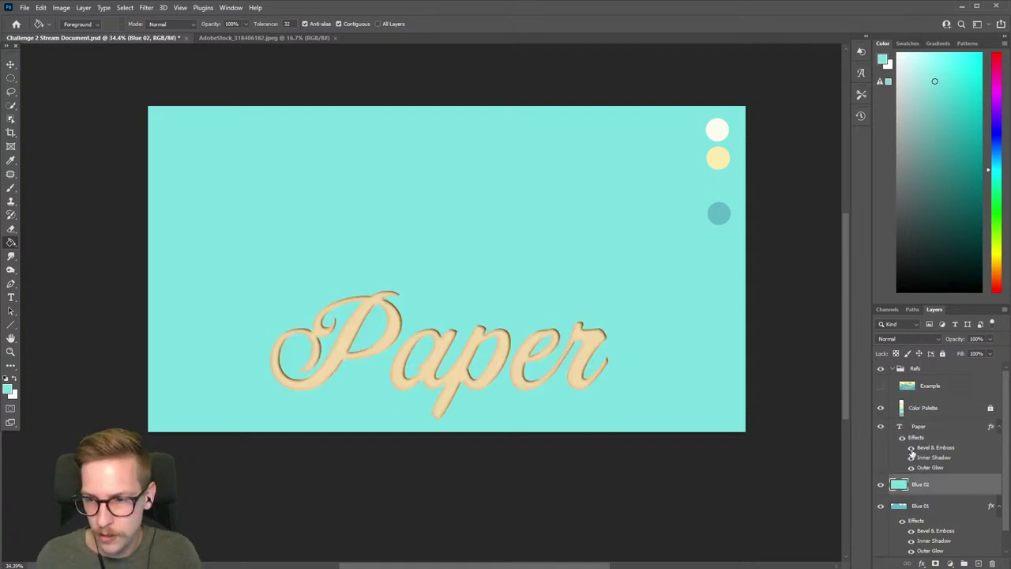
pyautogui.moveTo(929, 510); pyautogui.dragTo(931, 477)
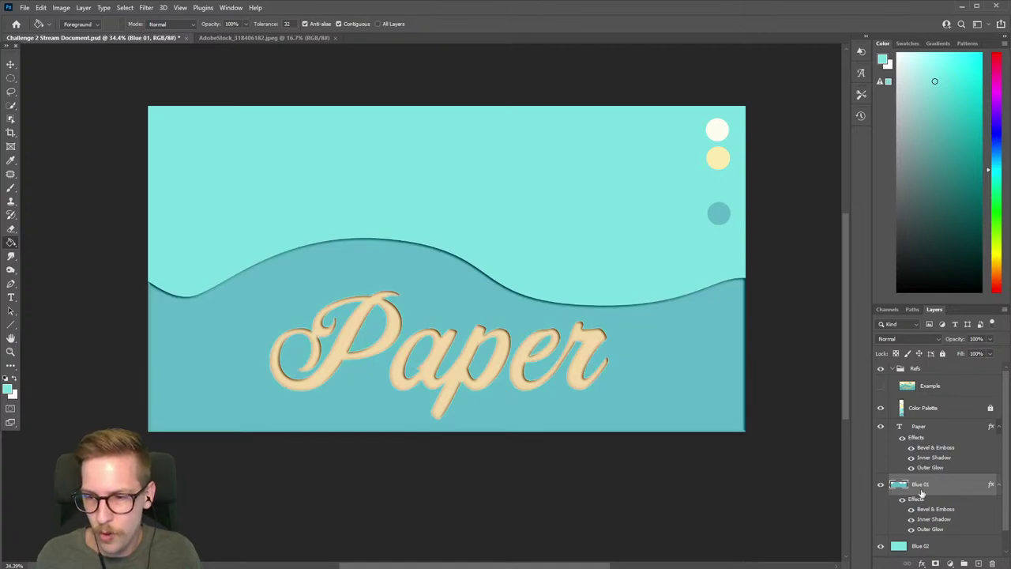
# Step: On Blue 02, draw a wavy Pen path above the Blue 01 wave, starting beyond the canvas's left edge and running toward its right side
pyautogui.scroll(-1, 921, 493)
pyautogui.click(927, 525)
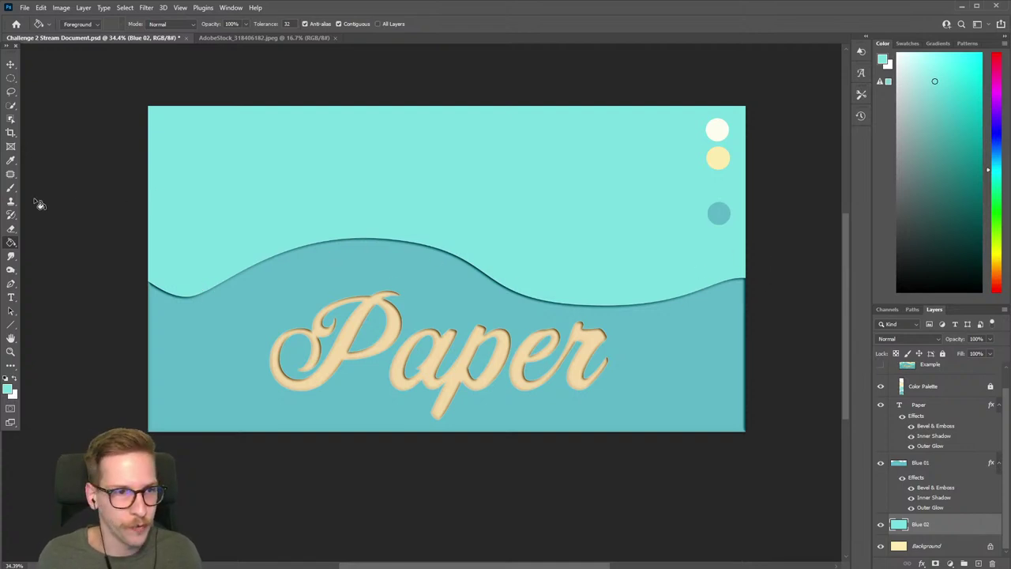
pyautogui.click(10, 284)
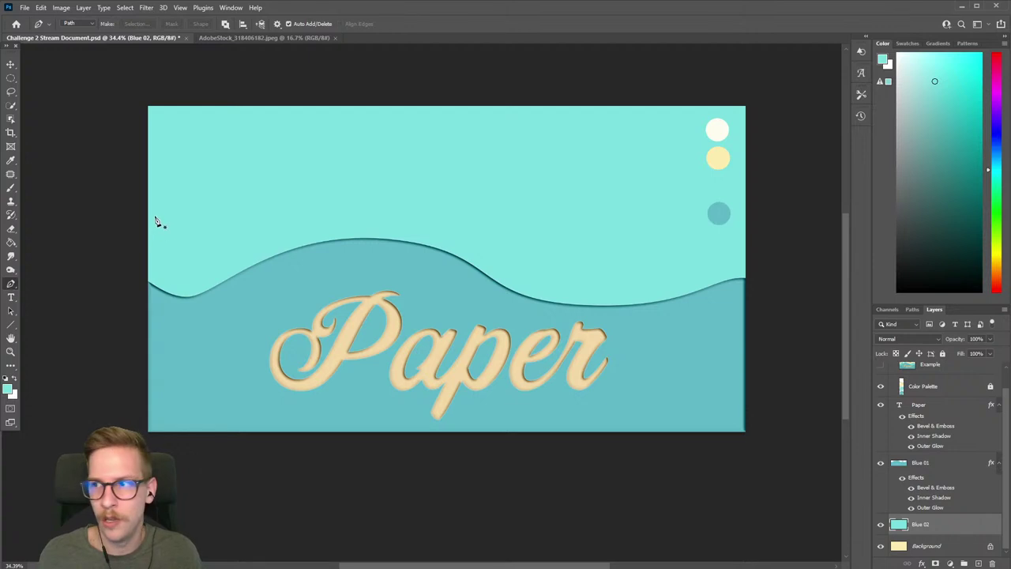
pyautogui.moveTo(120, 254); pyautogui.dragTo(142, 238)
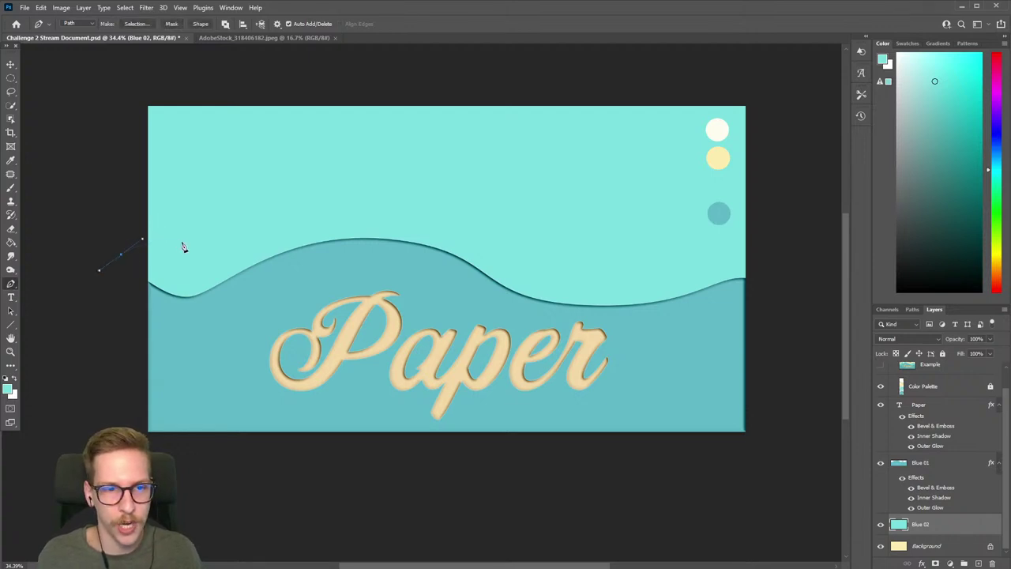
pyautogui.moveTo(201, 258); pyautogui.dragTo(203, 269)
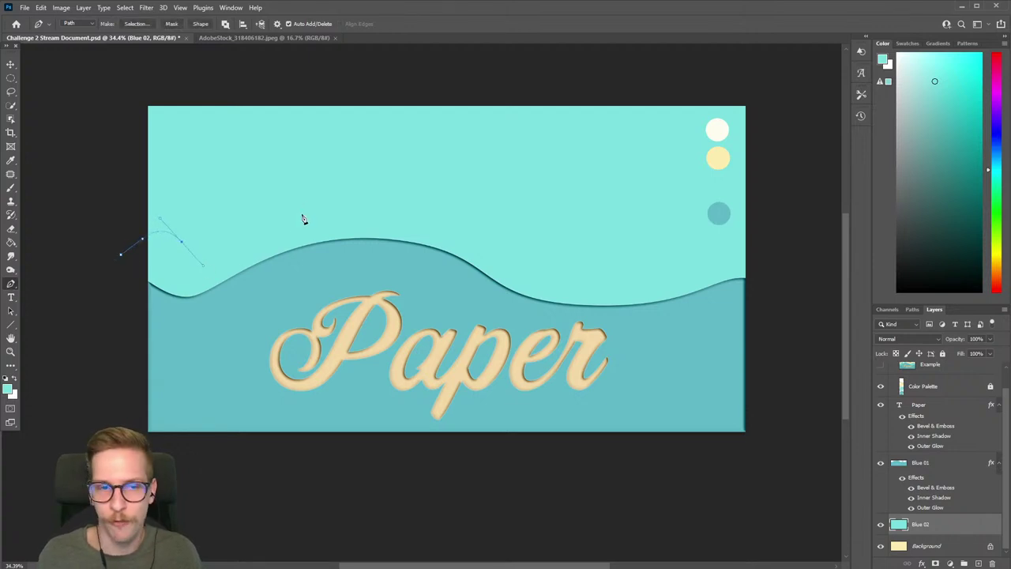
pyautogui.moveTo(297, 209); pyautogui.dragTo(409, 146)
pyautogui.moveTo(553, 264)
pyautogui.mouseDown()
pyautogui.moveTo(598, 305)
pyautogui.moveTo(467, 244)
pyautogui.moveTo(512, 286)
pyautogui.moveTo(487, 262)
pyautogui.moveTo(501, 278)
pyautogui.mouseUp()
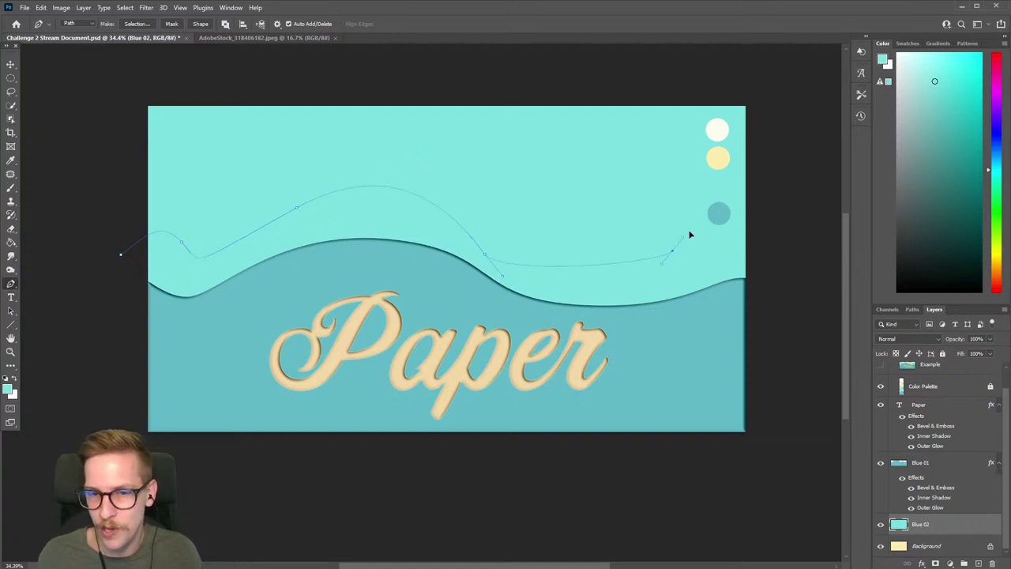
pyautogui.moveTo(638, 237); pyautogui.dragTo(718, 196)
# Step: Extend the path past the canvas's right edge, run it below the canvas, and close it at its starting anchor
pyautogui.moveTo(775, 304); pyautogui.dragTo(787, 339)
pyautogui.scroll(1, 772, 458)
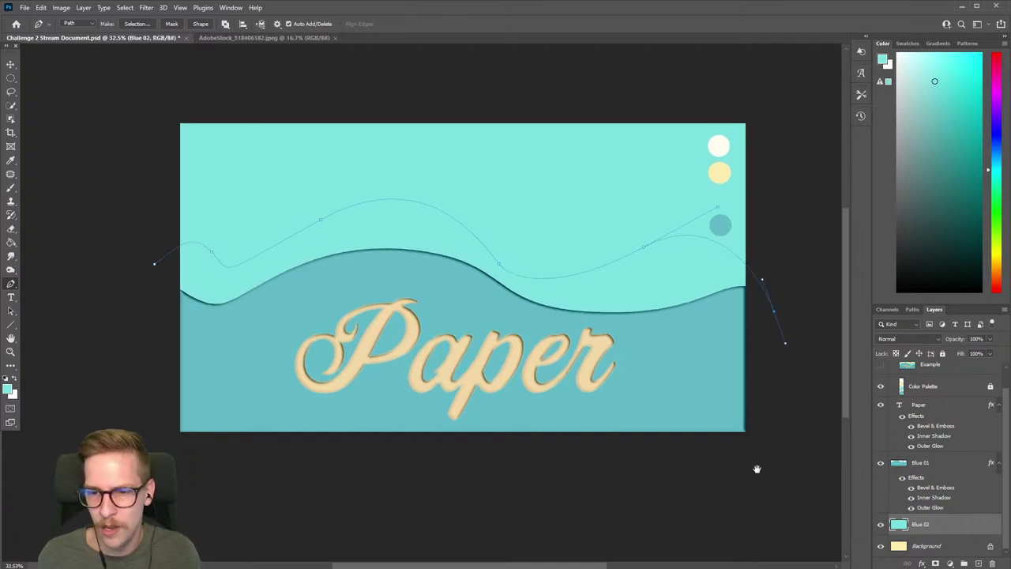
pyautogui.scroll(-3, 745, 406)
pyautogui.click(774, 458)
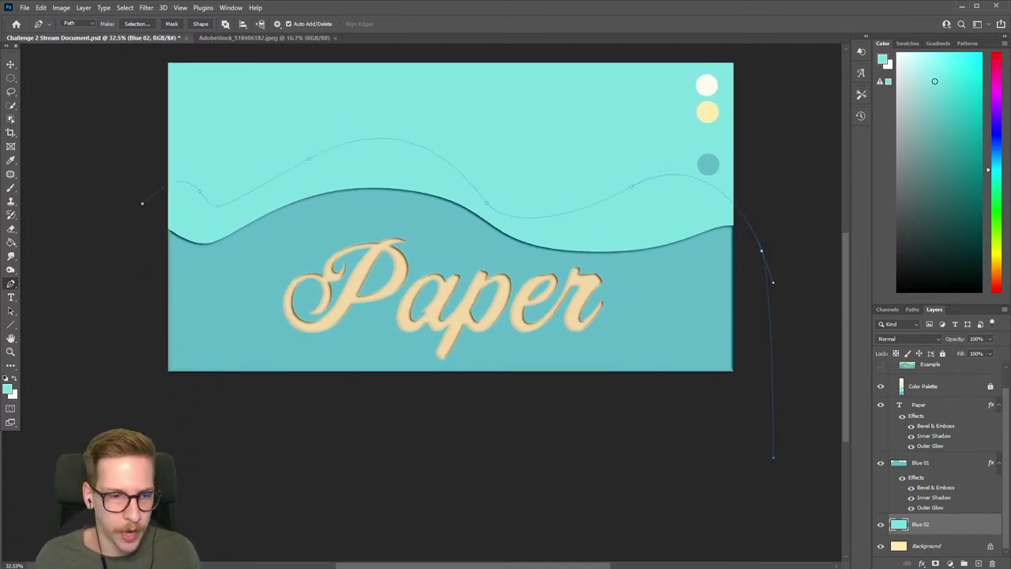
pyautogui.click(143, 205)
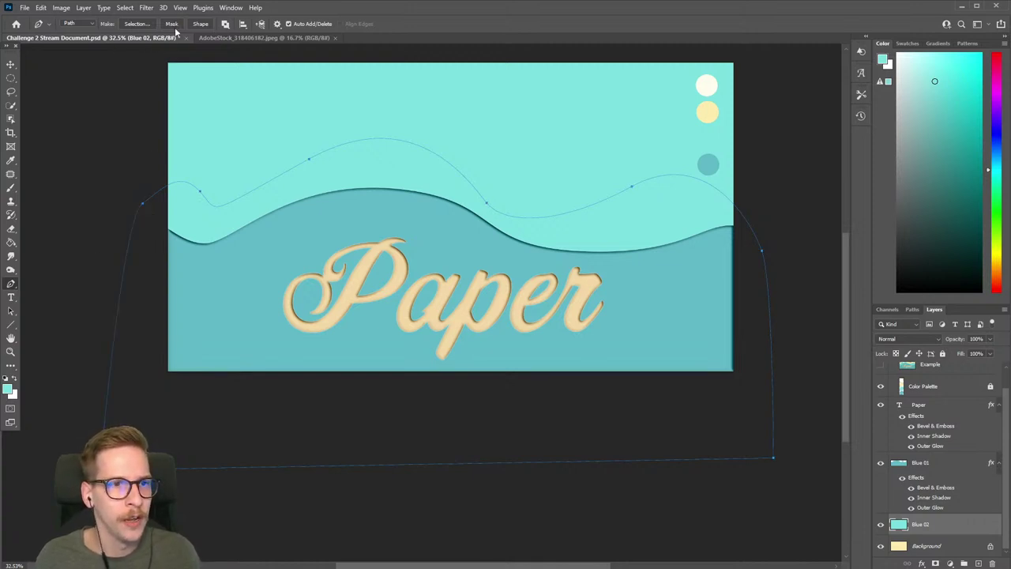
# Step: Turn the closed wave path into a vector mask on the Blue 02 layer and leave the Pen Tool
pyautogui.click(171, 24)
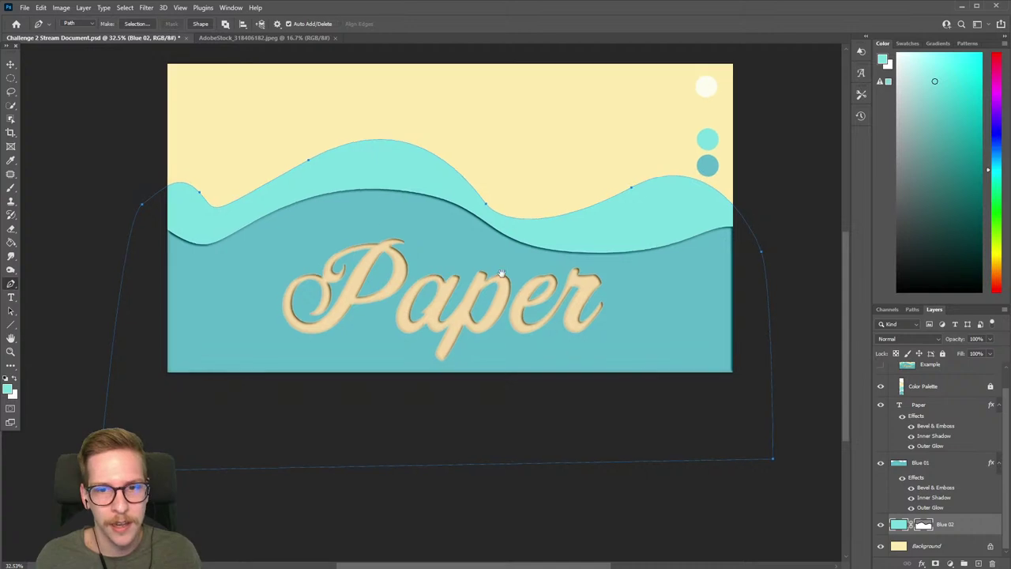
pyautogui.moveTo(692, 367); pyautogui.dragTo(655, 408)
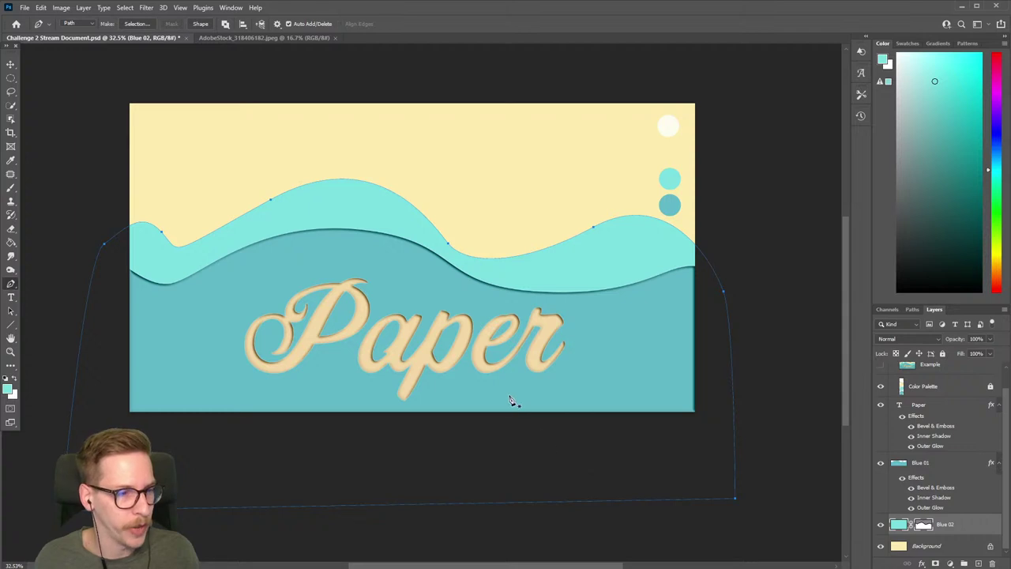
pyautogui.press('b')
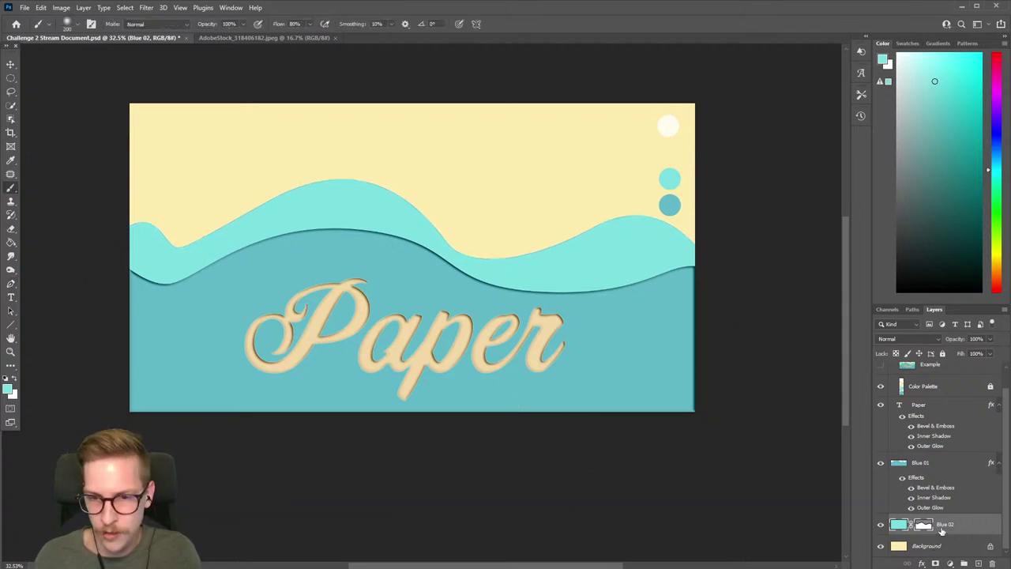
# Step: Copy the layer style of Blue 01 and paste it onto the Blue 02 layer
pyautogui.click(932, 482)
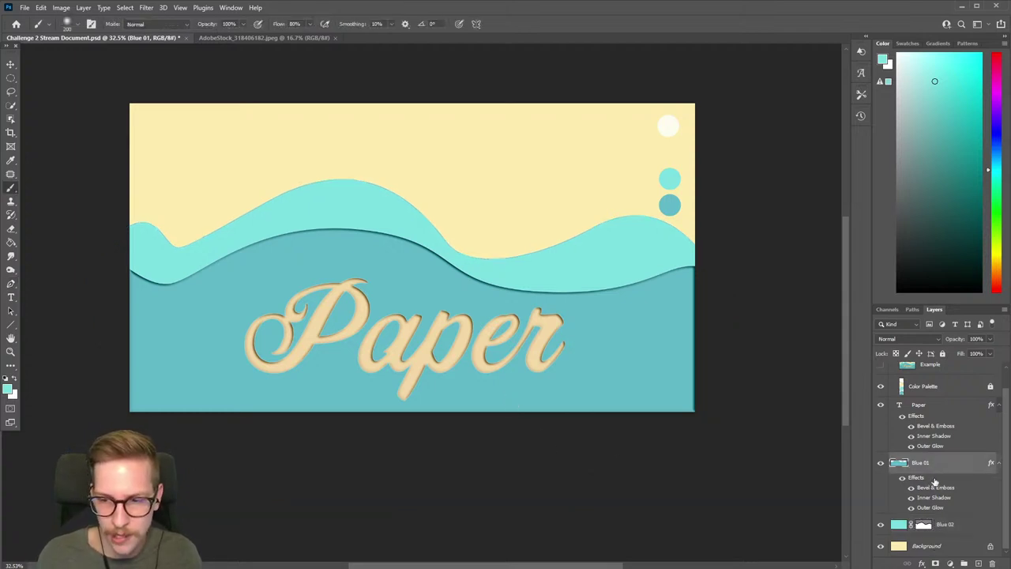
pyautogui.rightClick(945, 482)
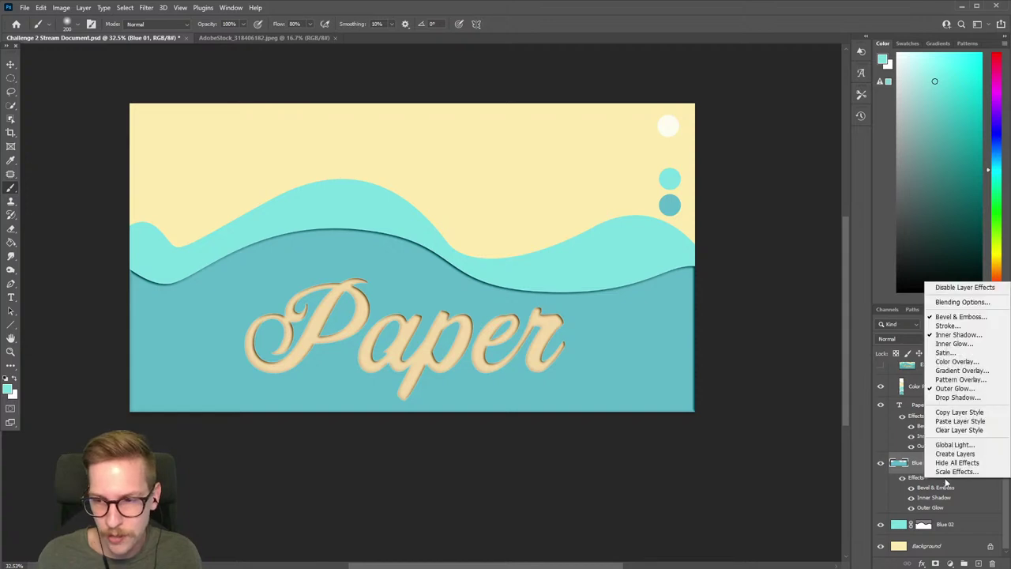
pyautogui.click(960, 412)
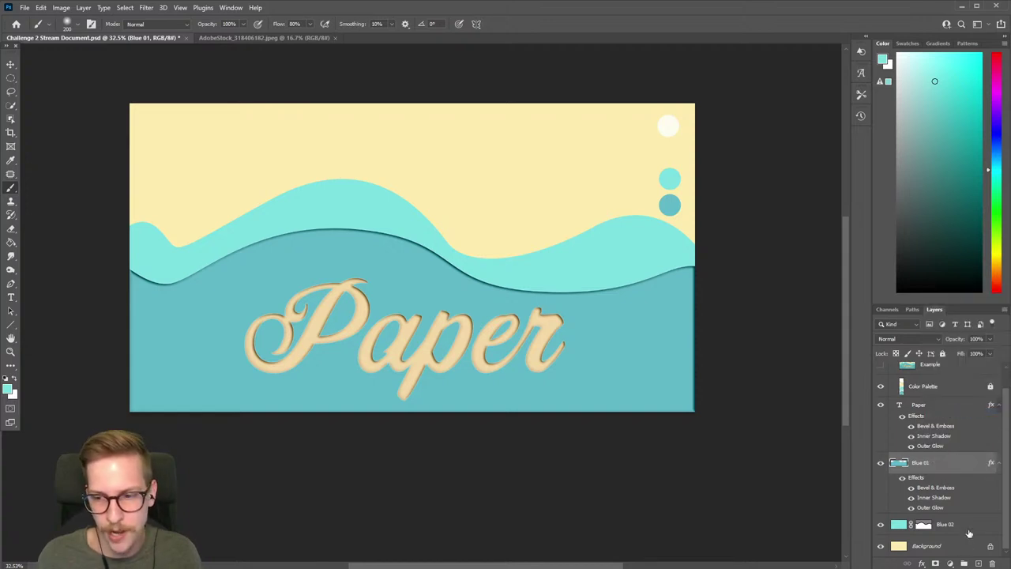
pyautogui.click(946, 533)
pyautogui.rightClick(960, 522)
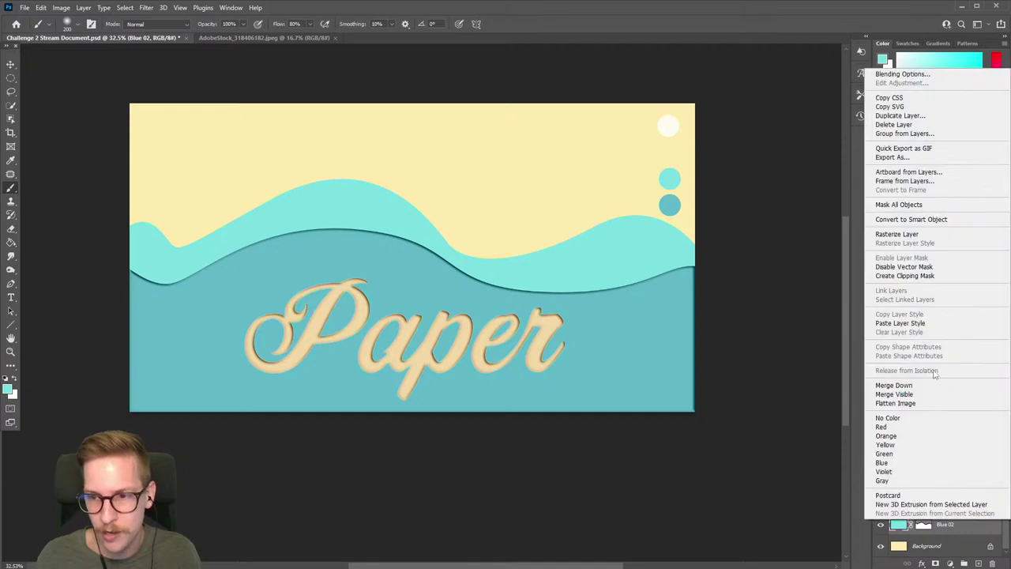
pyautogui.click(901, 323)
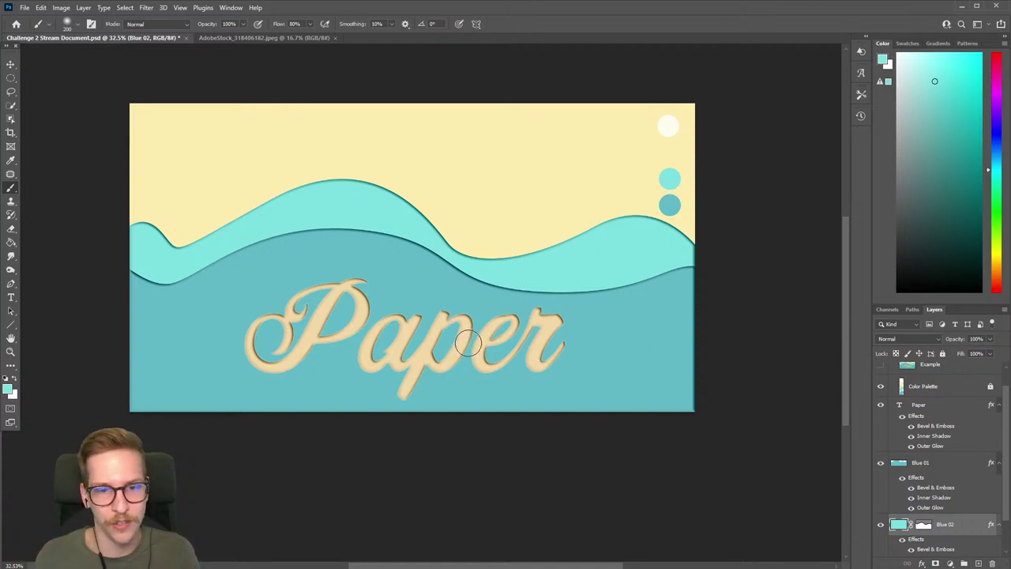
# Step: Hide the Refs group so the artwork shows without the colour palette
pyautogui.scroll(1, 941, 437)
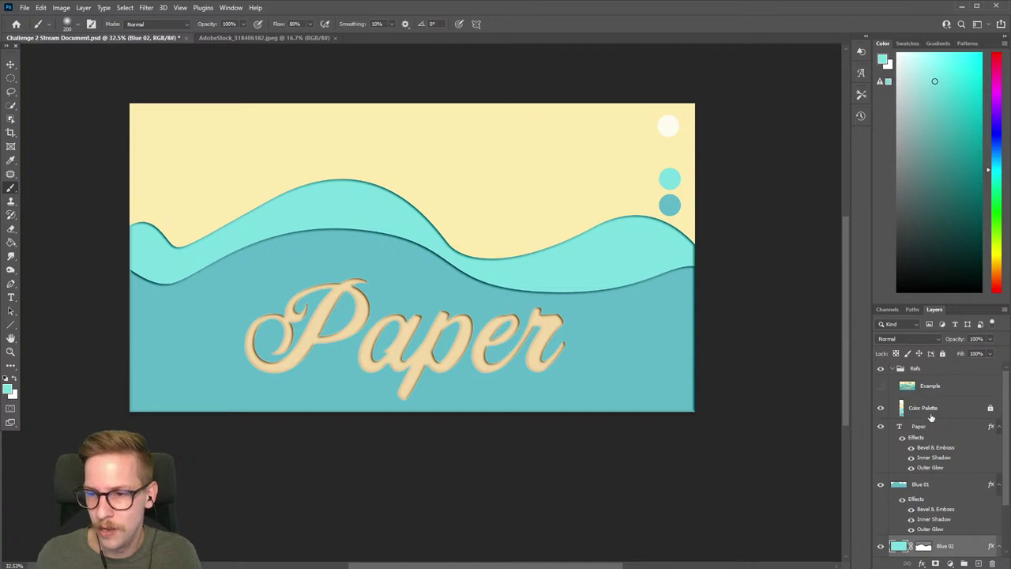
pyautogui.click(881, 371)
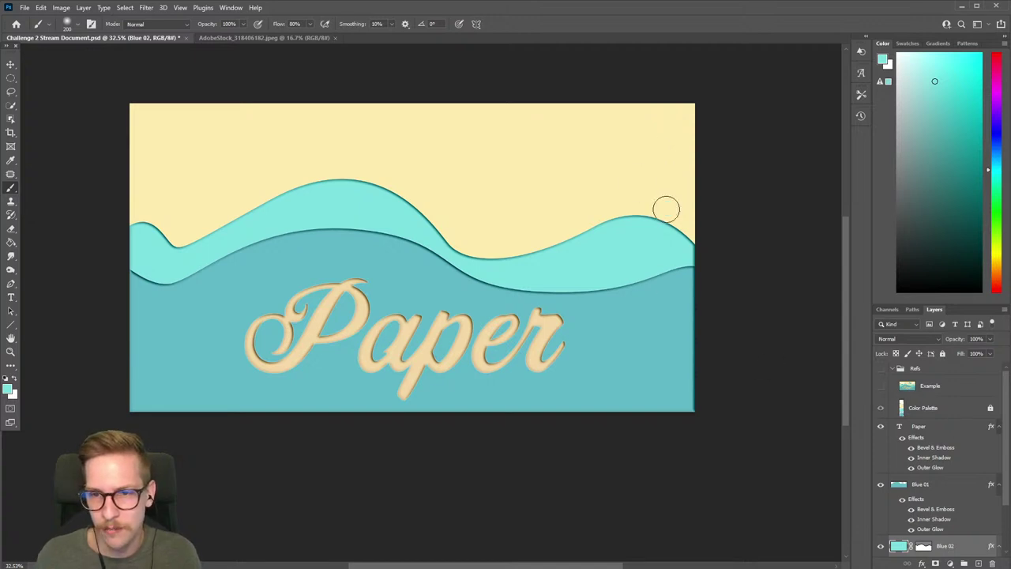
pyautogui.moveTo(481, 237)
pyautogui.mouseDown()
pyautogui.moveTo(492, 229)
pyautogui.moveTo(537, 278)
pyautogui.moveTo(506, 266)
pyautogui.mouseUp()
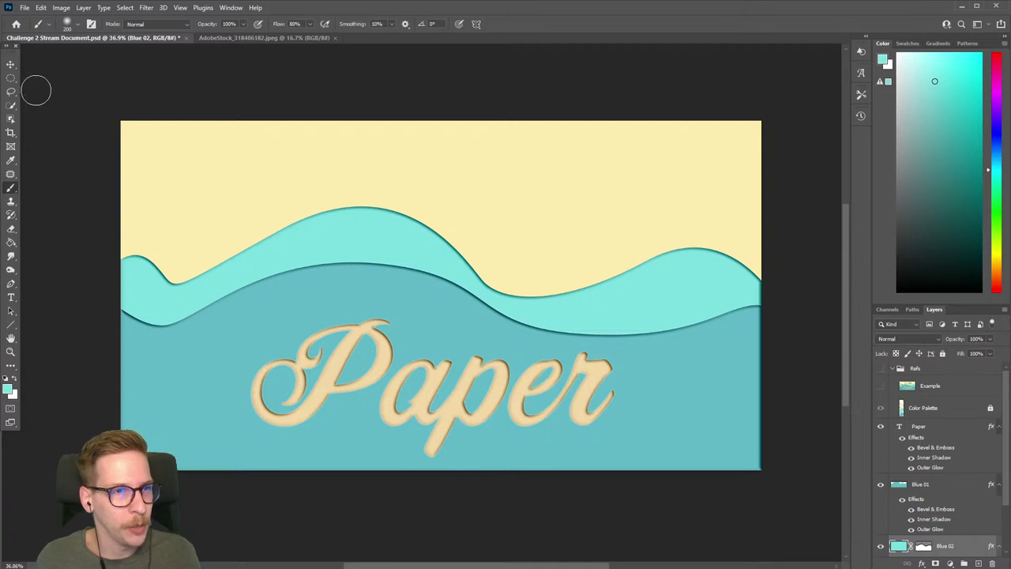
# Step: Activate the Elliptical Marquee Tool and create a new layer named "Circle" directly above the Background, with Normal mode and 100% opacity
pyautogui.click(12, 79)
pyautogui.rightClick(14, 80)
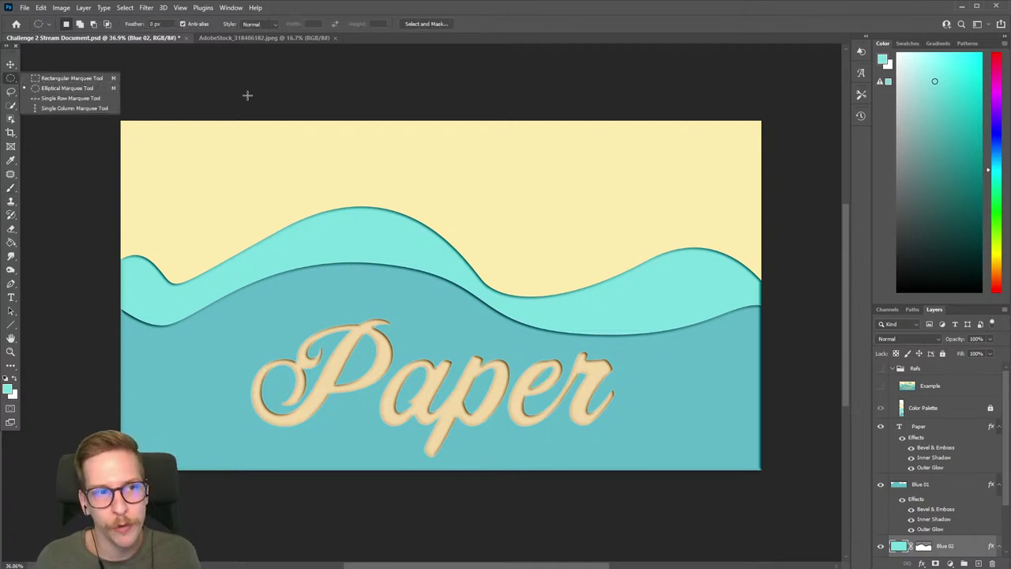
pyautogui.click(67, 88)
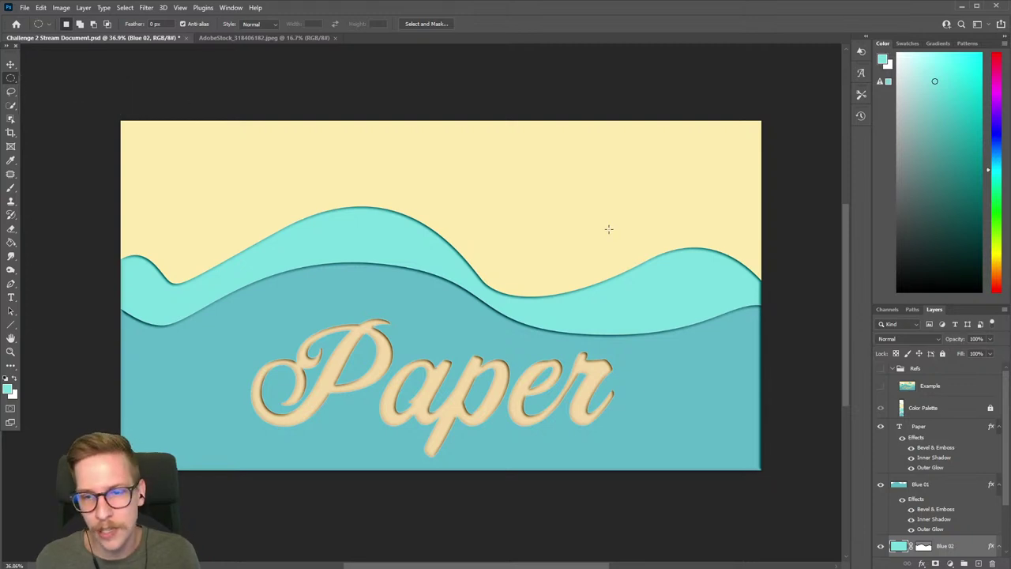
pyautogui.scroll(-3, 946, 494)
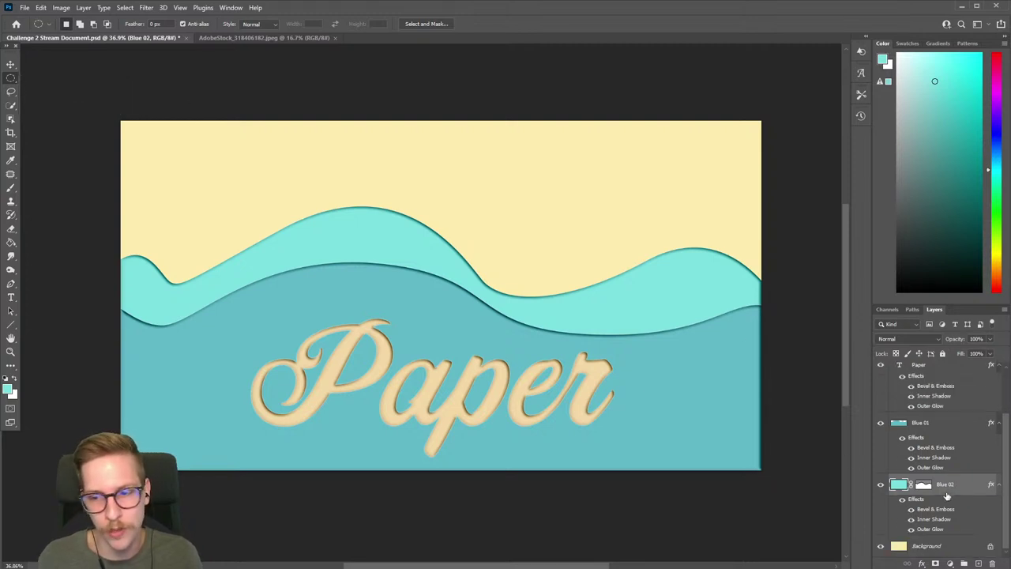
pyautogui.click(939, 546)
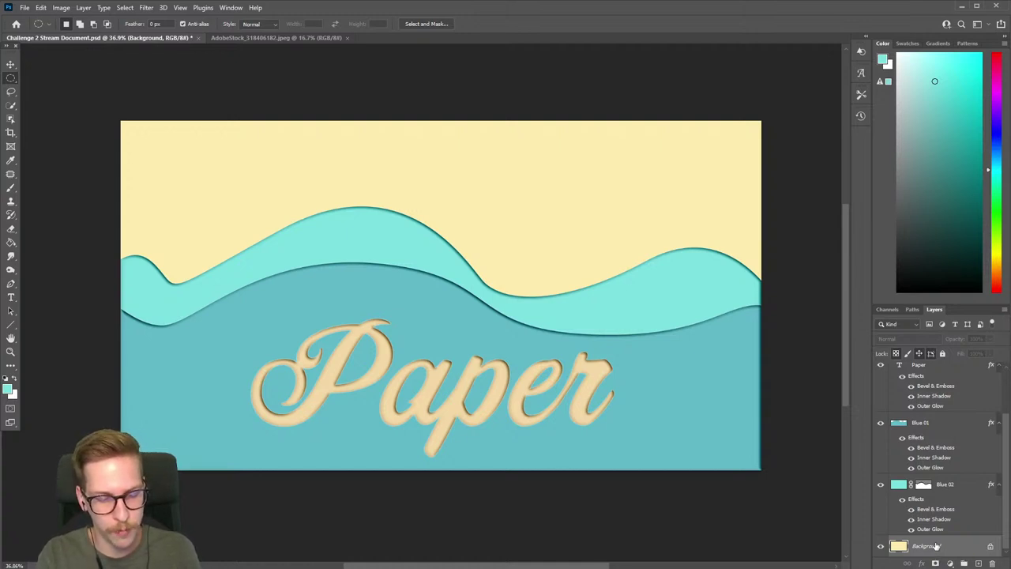
pyautogui.hotkey('ctrl', 'shift', 'n')
pyautogui.write('Circle')
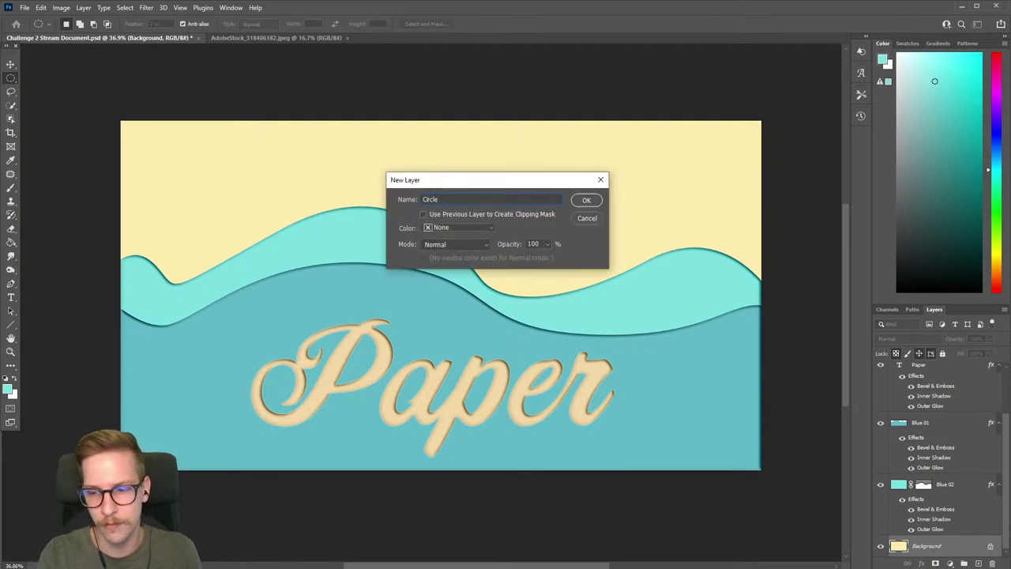
pyautogui.press('Return')
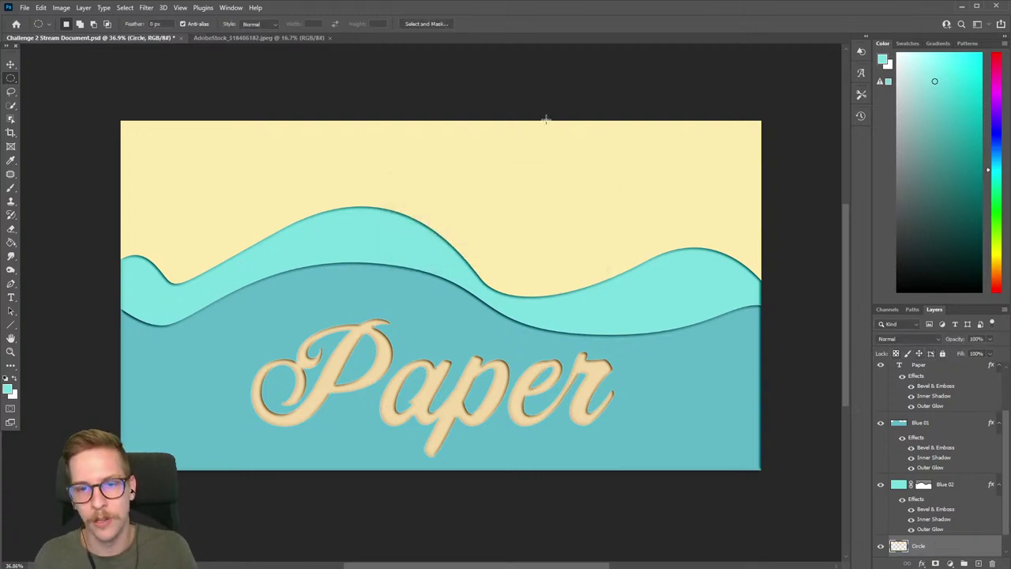
# Step: Select a circle in the cream area above the wave's right-hand dip, fill it with the lighter blue on the Circle layer, and deselect
pyautogui.moveTo(477, 143); pyautogui.dragTo(569, 298)
pyautogui.press('g')
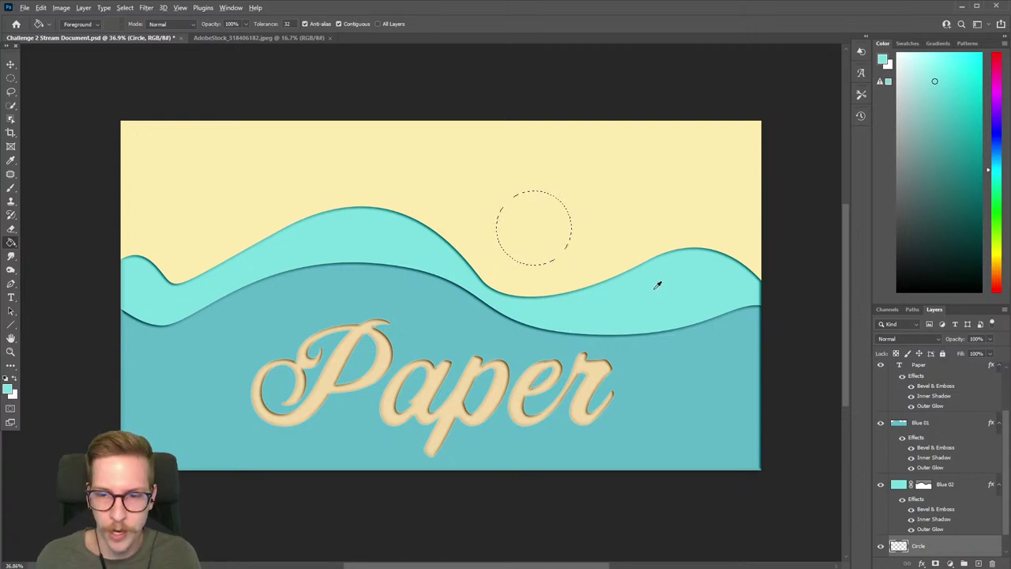
pyautogui.click(563, 243)
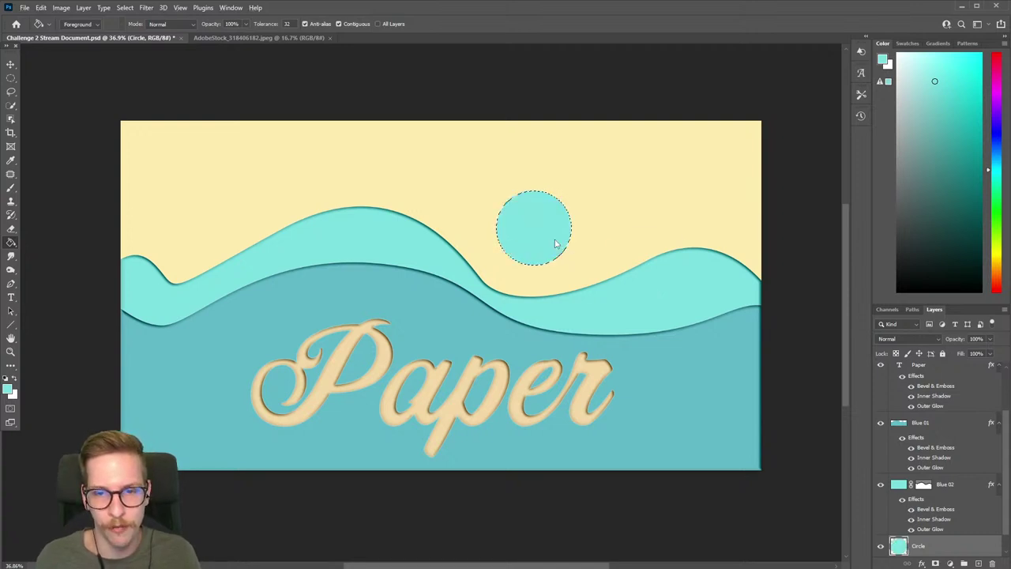
pyautogui.scroll(-1, 927, 432)
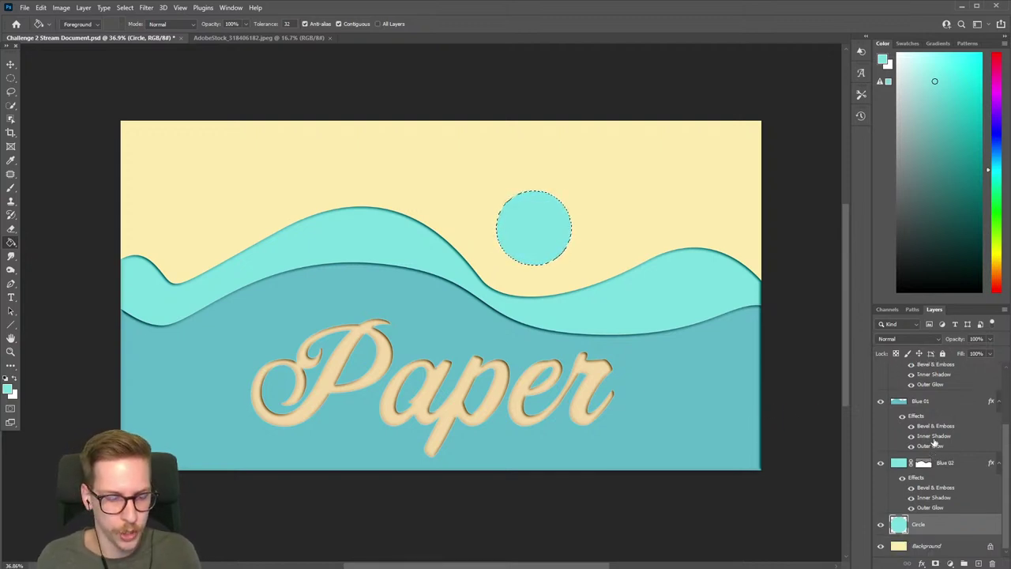
pyautogui.hotkey('ctrl', 'd')
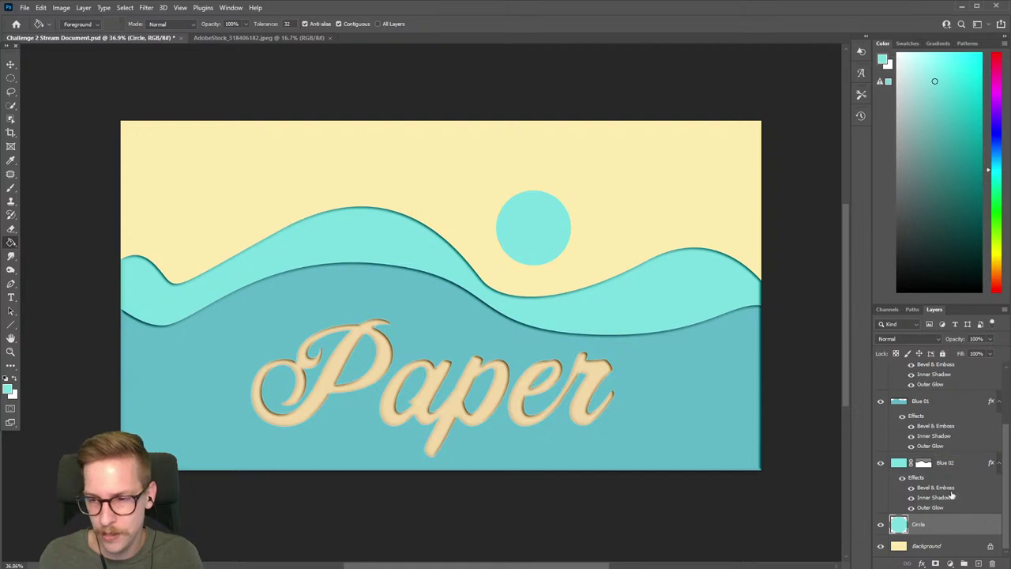
# Step: Copy the layer style of Blue 02 and paste it onto the Circle layer
pyautogui.click(939, 479)
pyautogui.rightClick(936, 476)
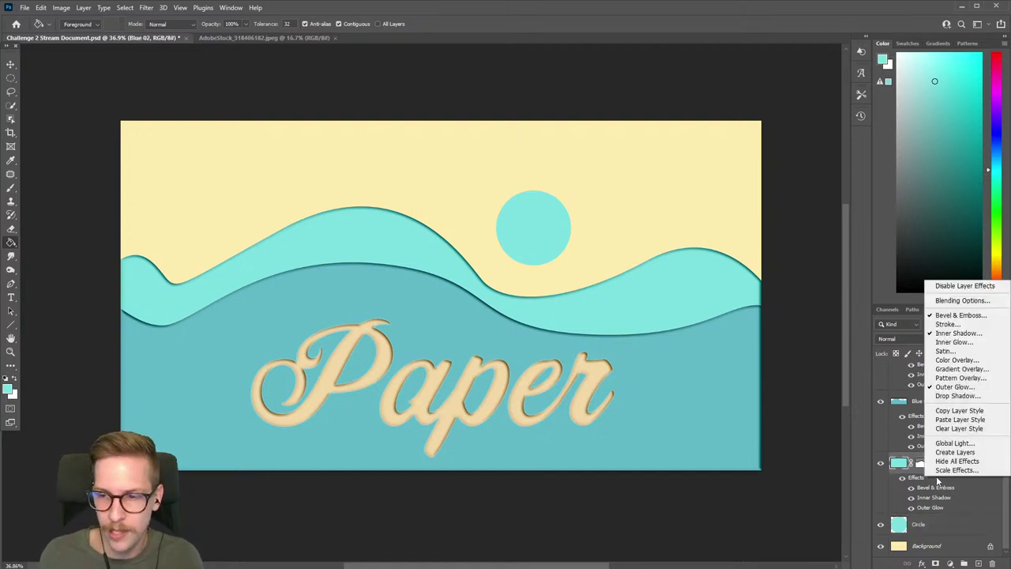
pyautogui.click(963, 412)
pyautogui.click(944, 529)
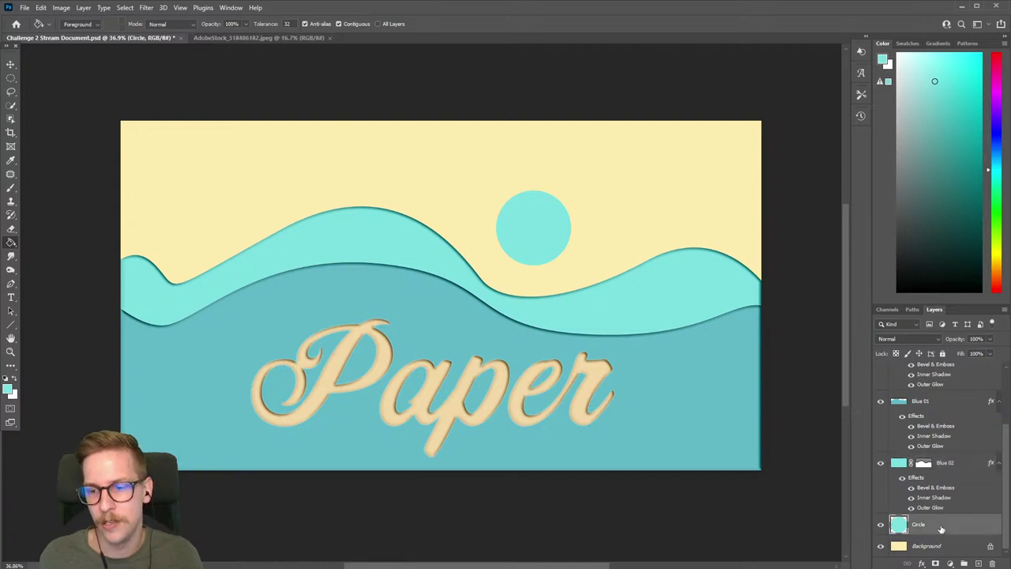
pyautogui.rightClick(943, 528)
pyautogui.click(905, 331)
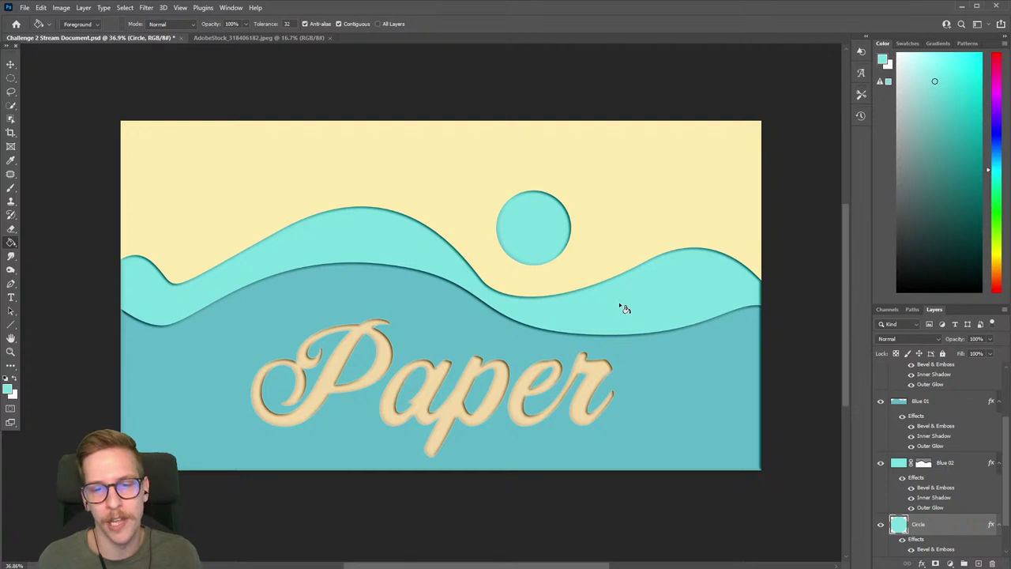
# Step: Activate the Elliptical Marquee Tool and create a new layer named "Cloud 01" directly above the Paper text layer
pyautogui.scroll(3, 954, 459)
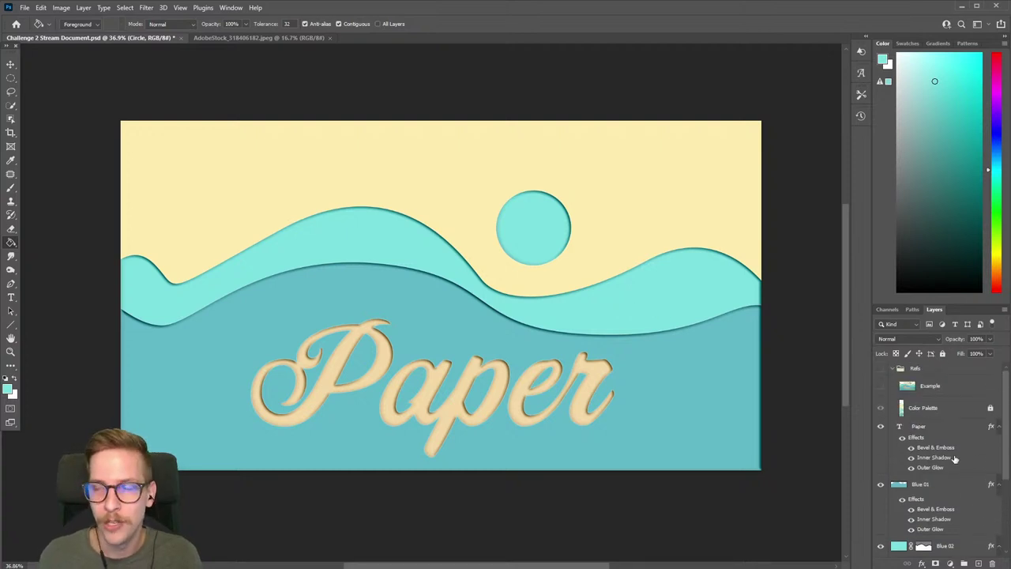
pyautogui.click(928, 431)
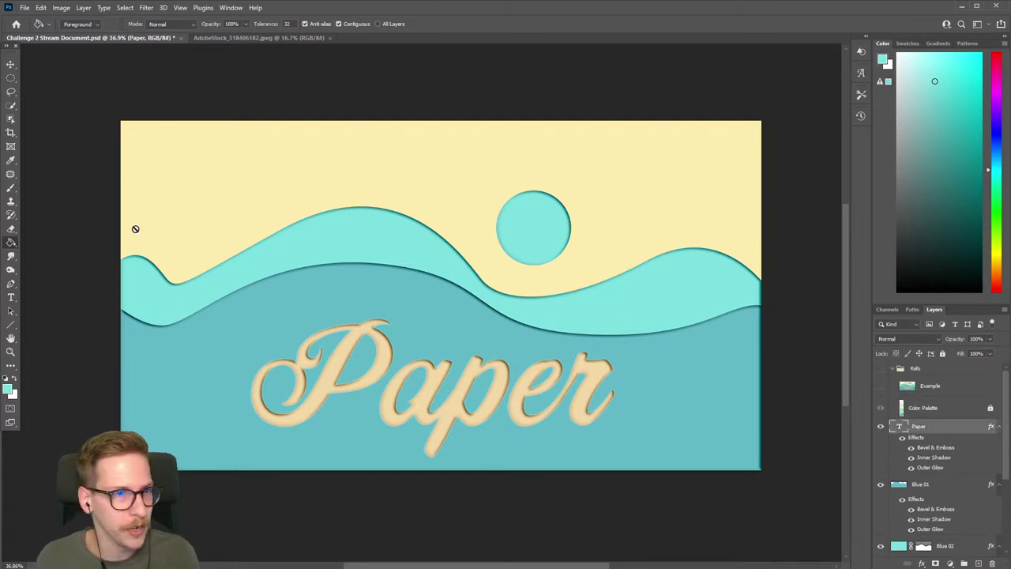
pyautogui.click(11, 78)
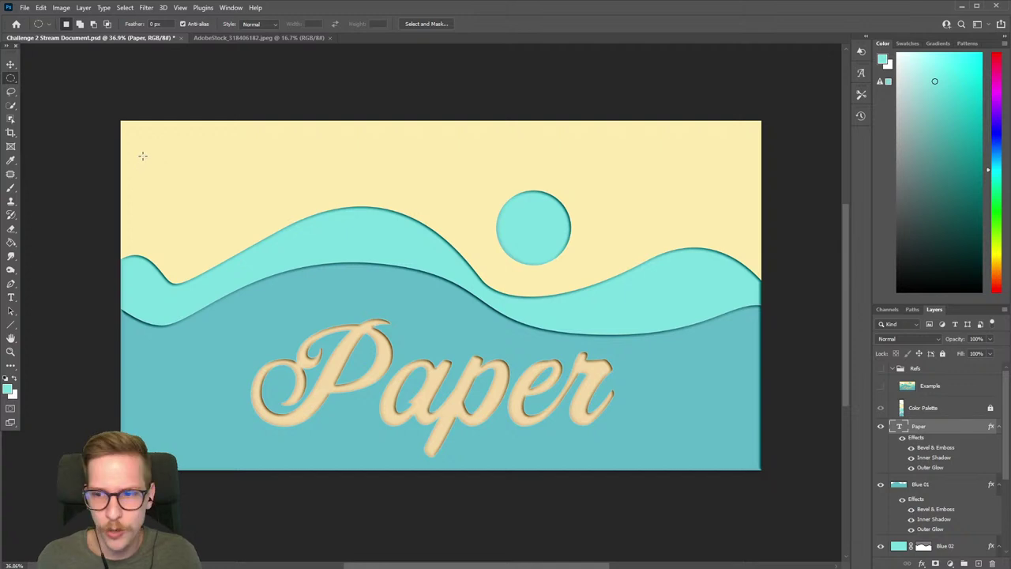
pyautogui.hotkey('ctrl', 'shift', 'n')
pyautogui.write('Cloud 01')
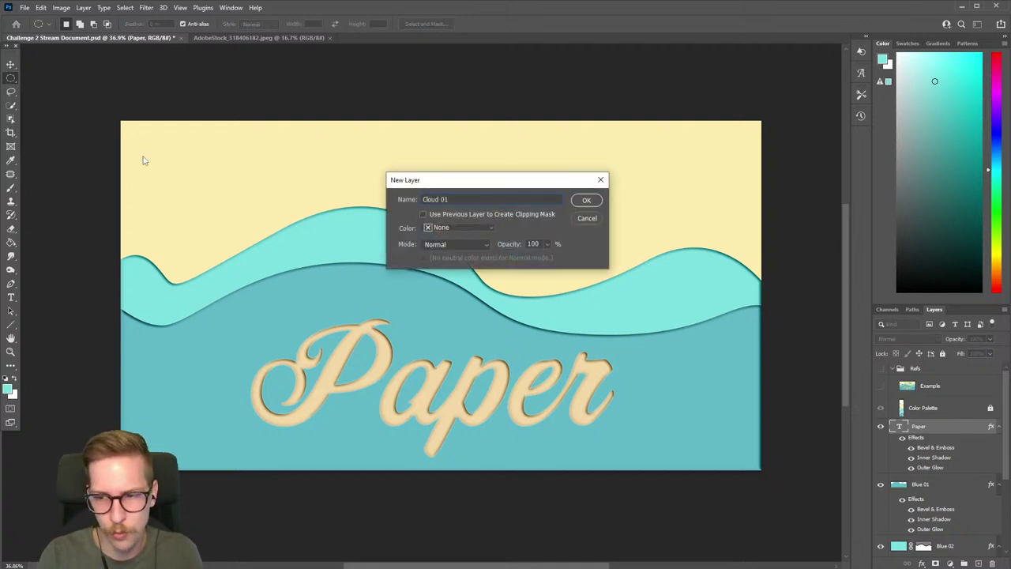
pyautogui.press('Return')
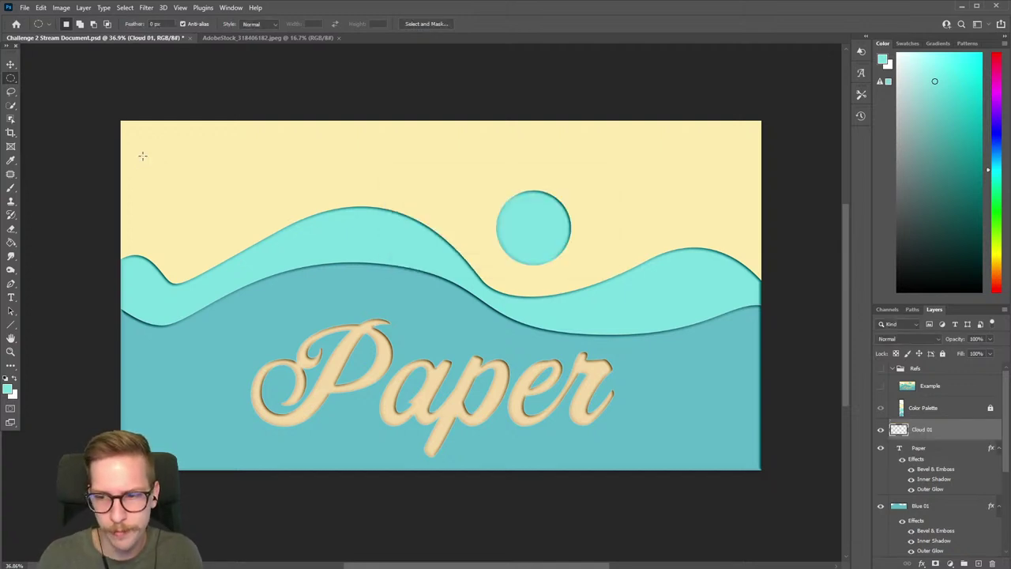
# Step: Build a cloud-shaped selection from five overlapping circles in the cream sky above the left wave, undoing the trial subtraction from the first circle
pyautogui.moveTo(131, 149); pyautogui.dragTo(190, 206)
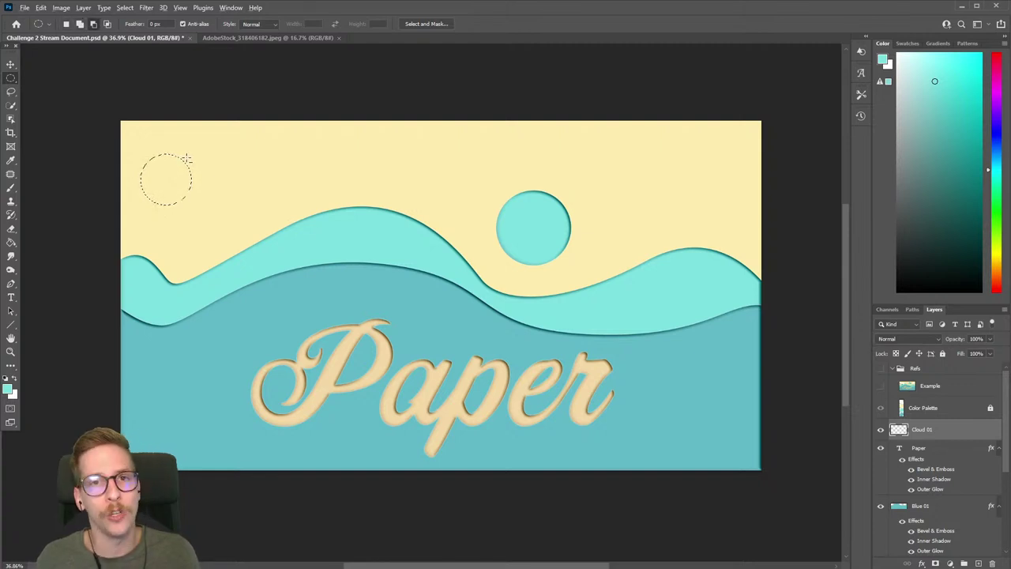
pyautogui.moveTo(187, 159); pyautogui.dragTo(169, 179)
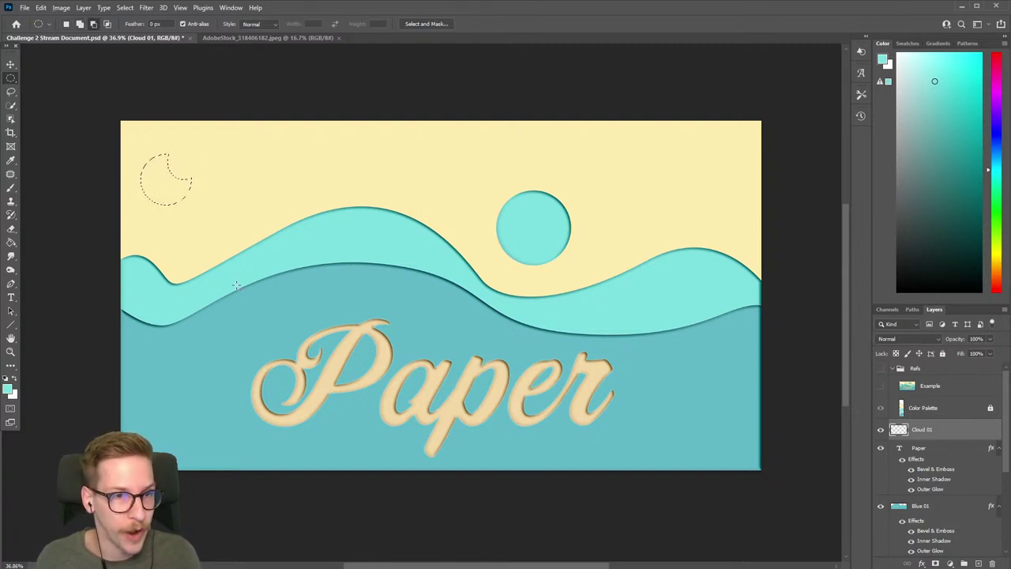
pyautogui.hotkey('ctrl', 'z')
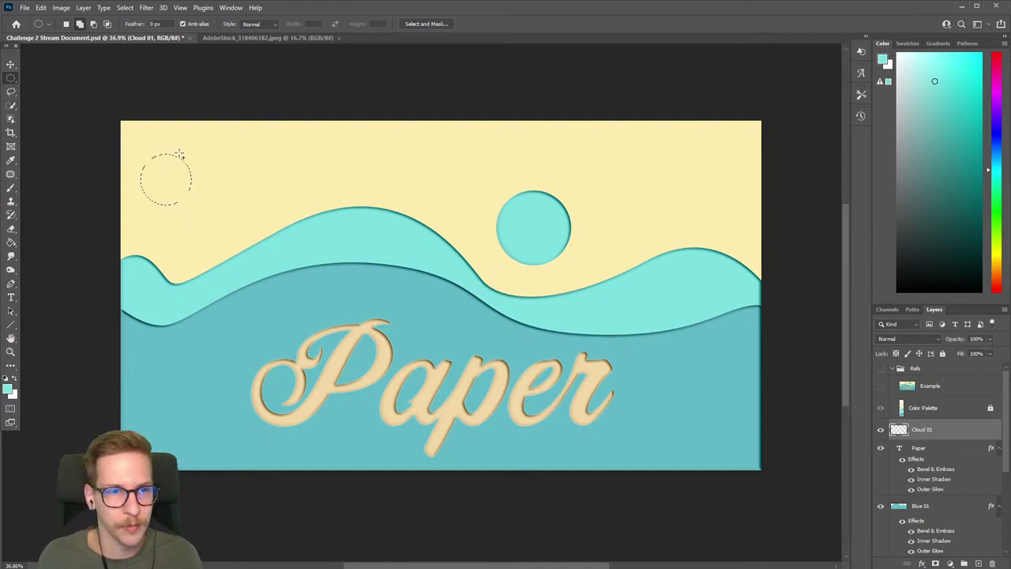
pyautogui.moveTo(180, 154); pyautogui.dragTo(226, 239)
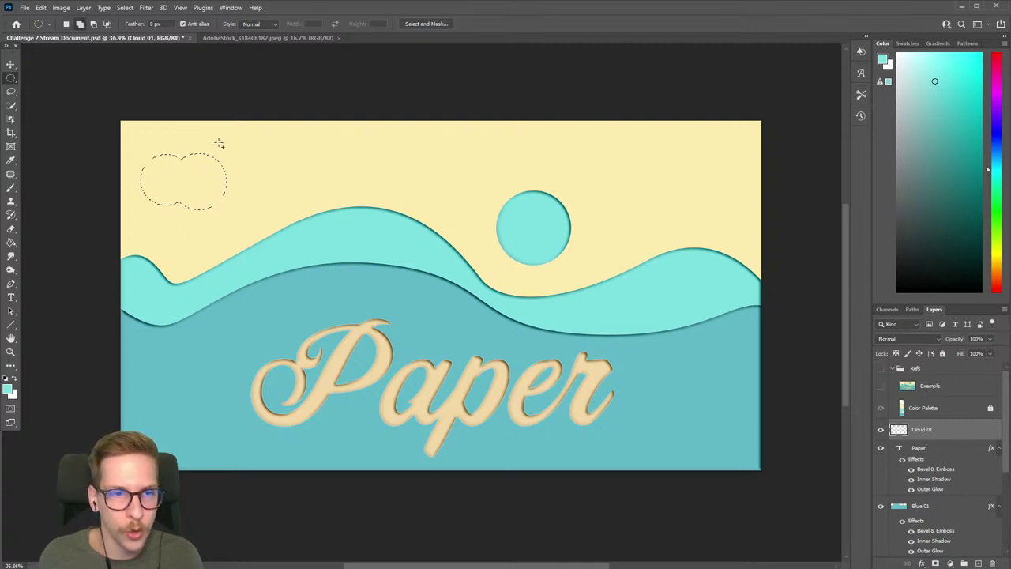
pyautogui.moveTo(213, 137); pyautogui.dragTo(249, 230)
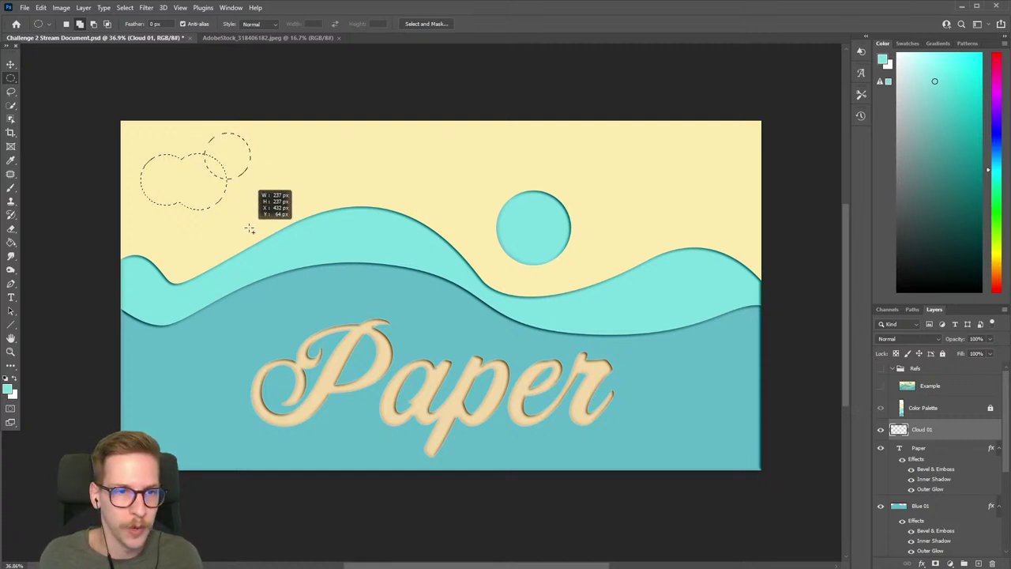
pyautogui.moveTo(245, 230); pyautogui.dragTo(244, 226)
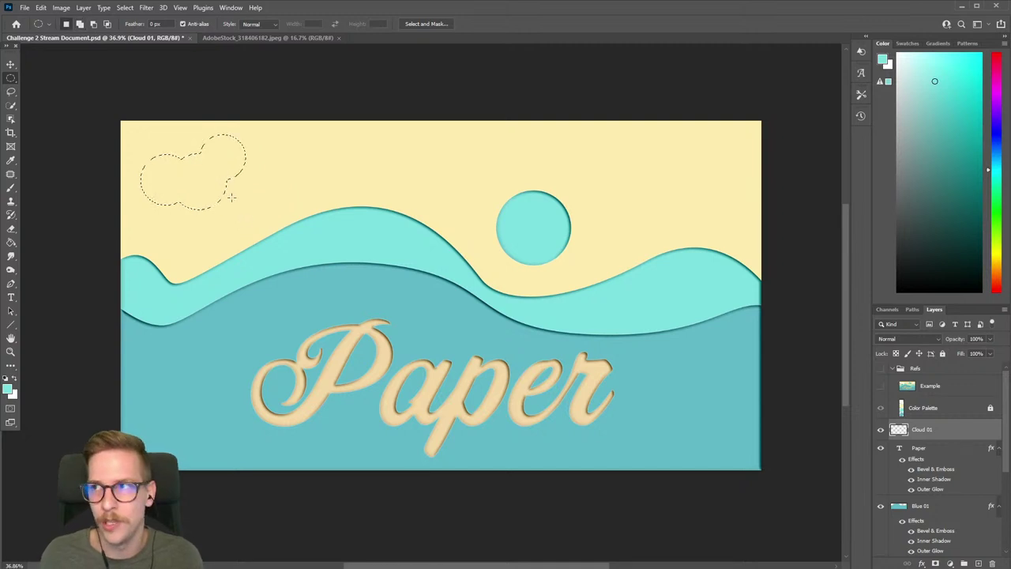
pyautogui.moveTo(205, 166); pyautogui.dragTo(255, 235)
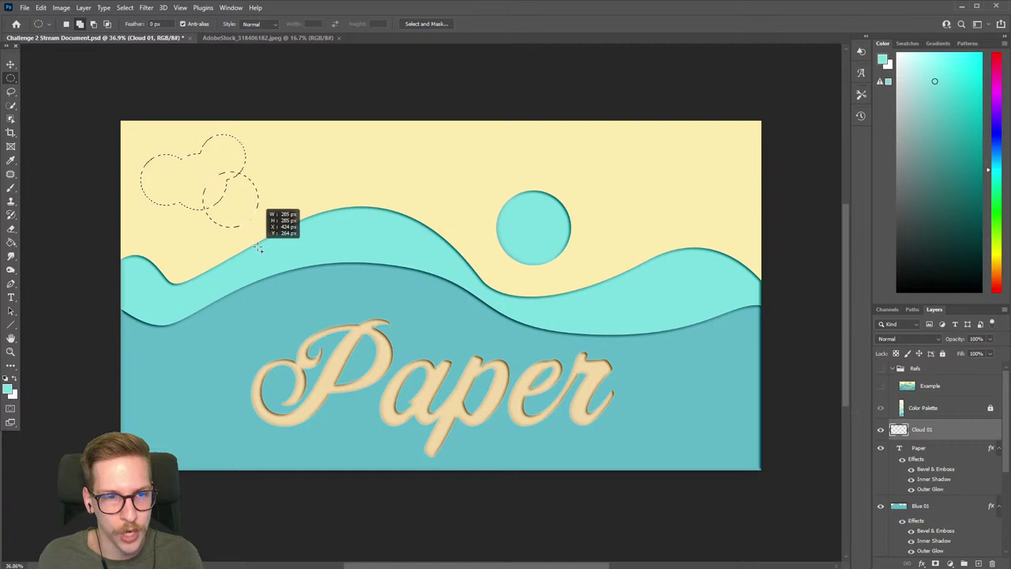
pyautogui.moveTo(258, 248); pyautogui.dragTo(258, 248)
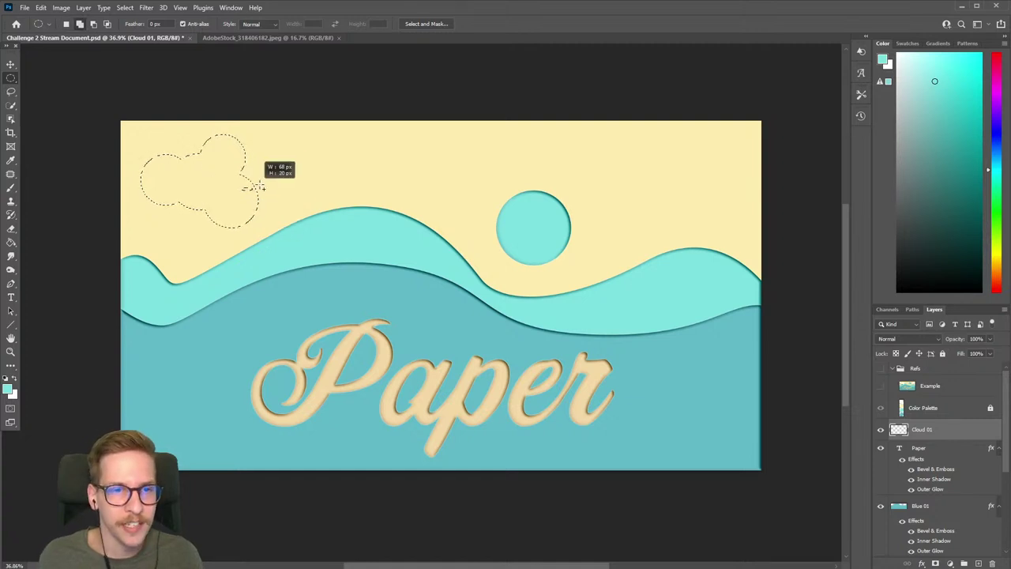
pyautogui.moveTo(262, 187); pyautogui.dragTo(275, 170)
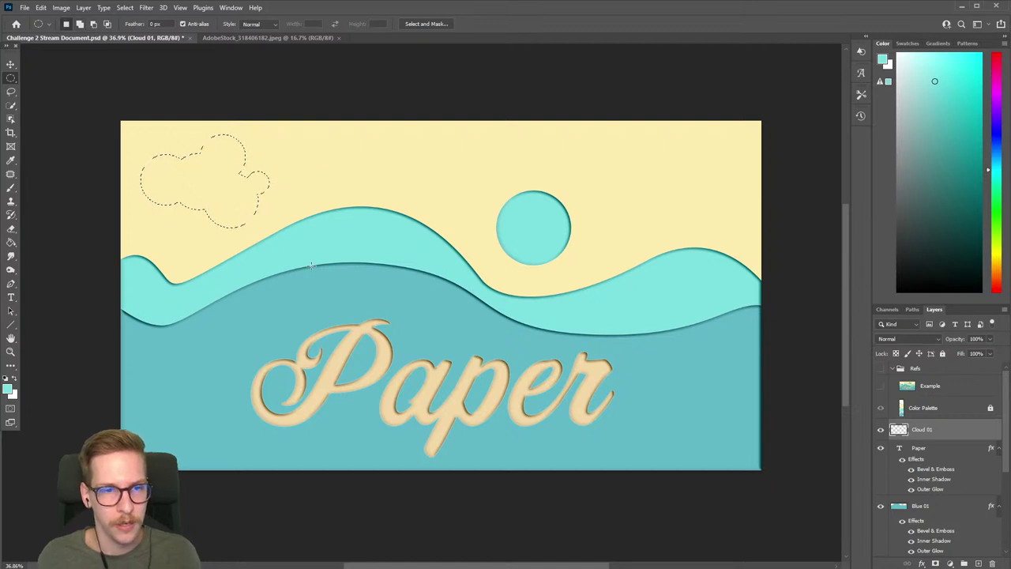
# Step: Fill the cloud selection on Cloud 01 with the off-white sampled from the Refs palette, hiding the Color Palette layer again, and deselect
pyautogui.press('g')
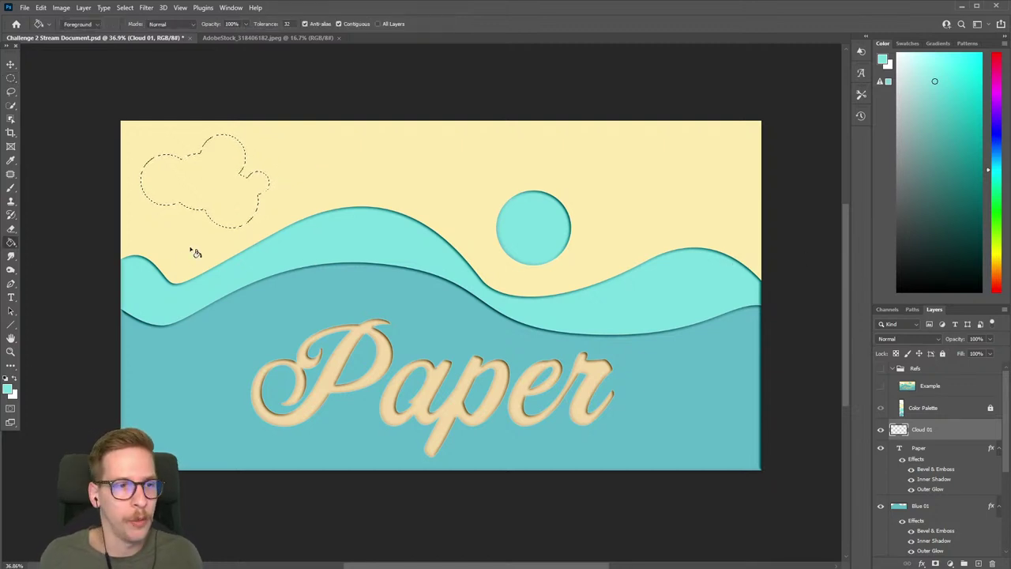
pyautogui.click(881, 369)
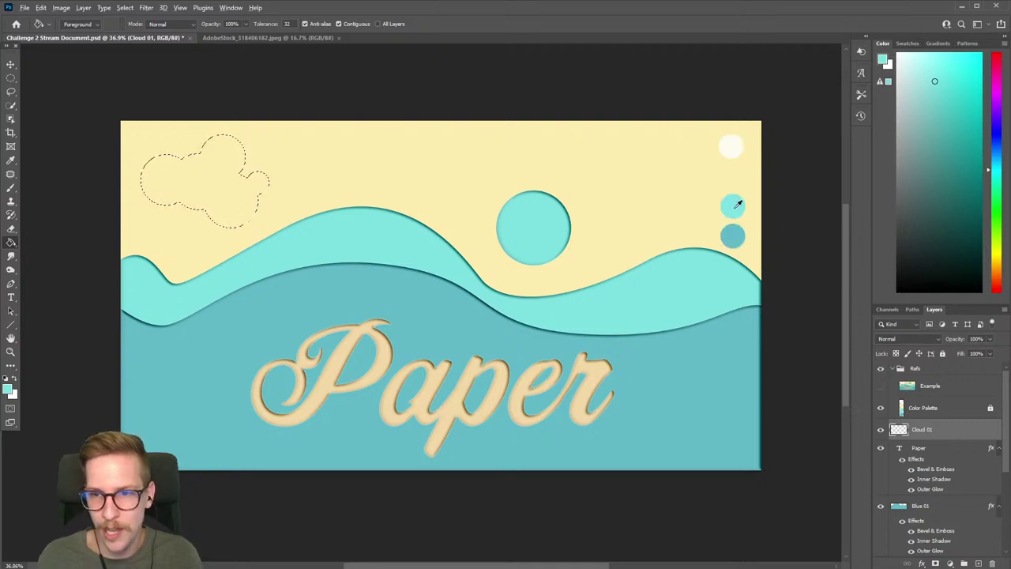
pyautogui.keyDown('alt'); pyautogui.click(733, 144); pyautogui.keyUp('alt')
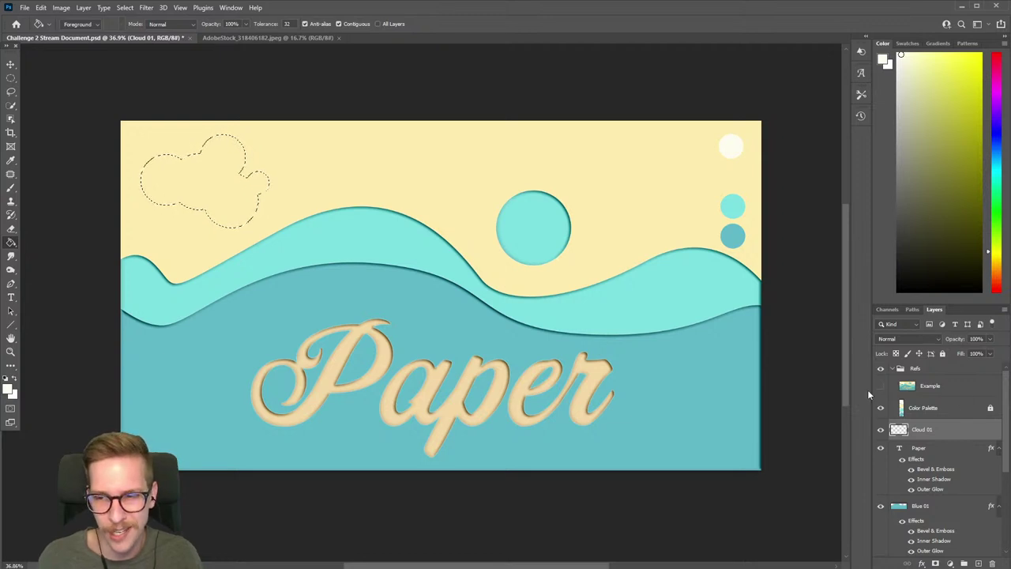
pyautogui.click(881, 408)
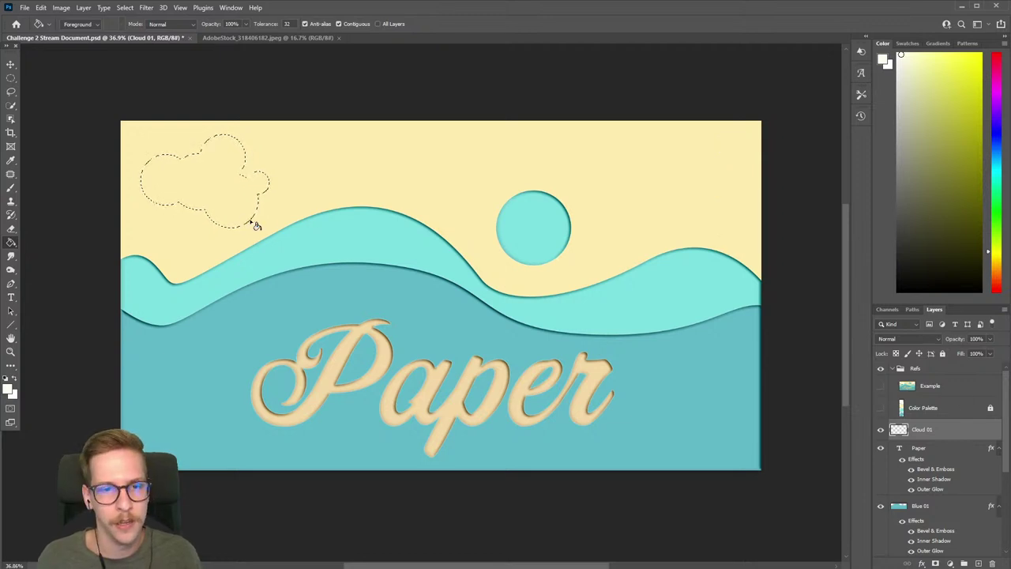
pyautogui.click(188, 196)
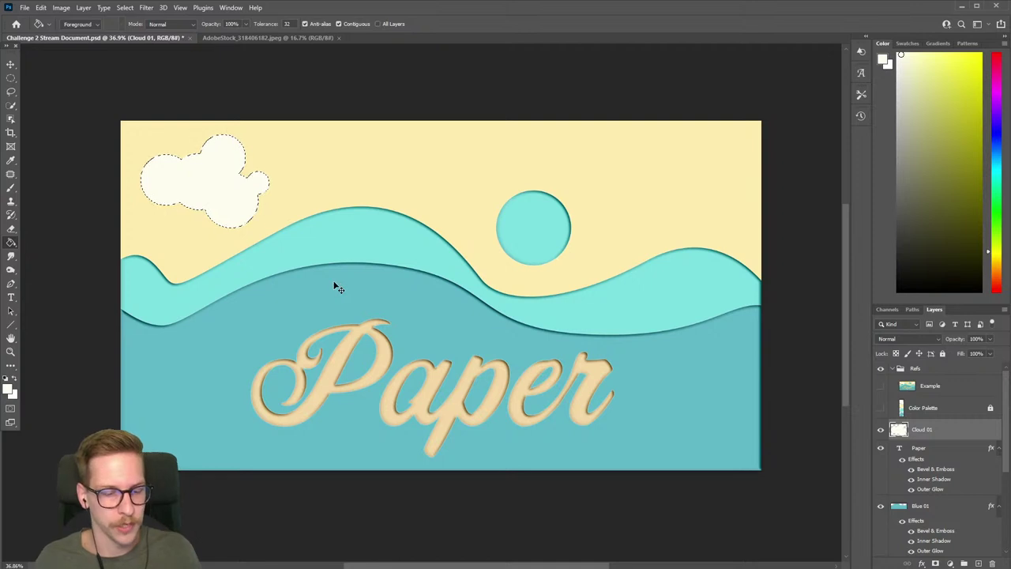
pyautogui.hotkey('ctrl', 'd')
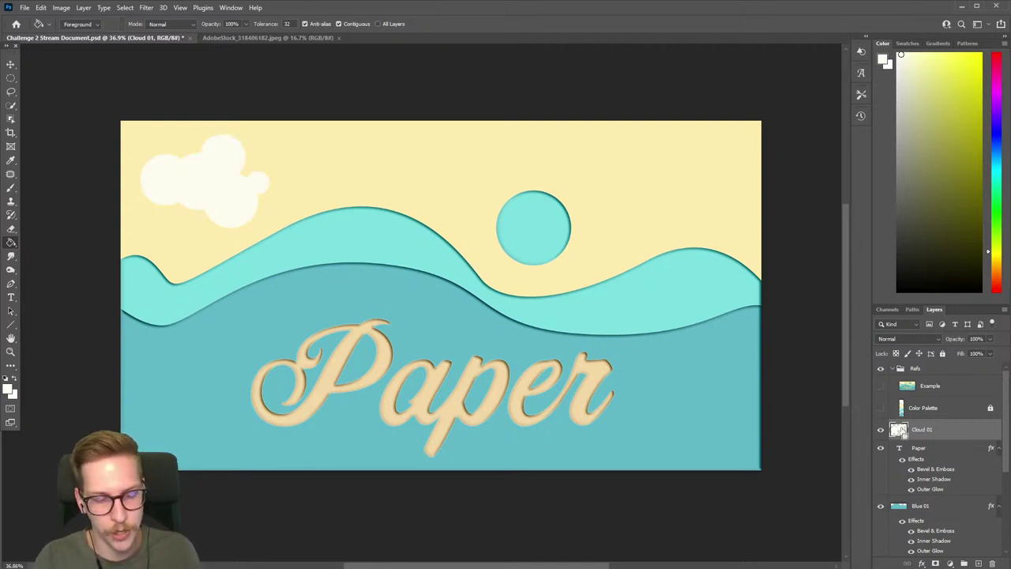
# Step: Create a new layer named "Cloud 02" above Cloud 01 and activate the Elliptical Marquee Tool
pyautogui.hotkey('ctrl', 'shift', 'n')
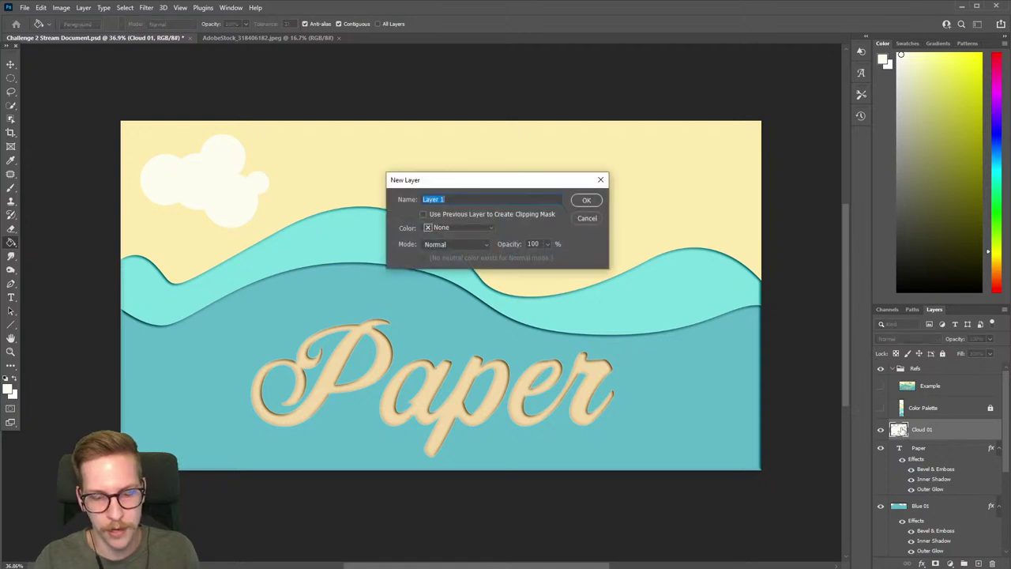
pyautogui.write('Cloud 02')
pyautogui.press('Return')
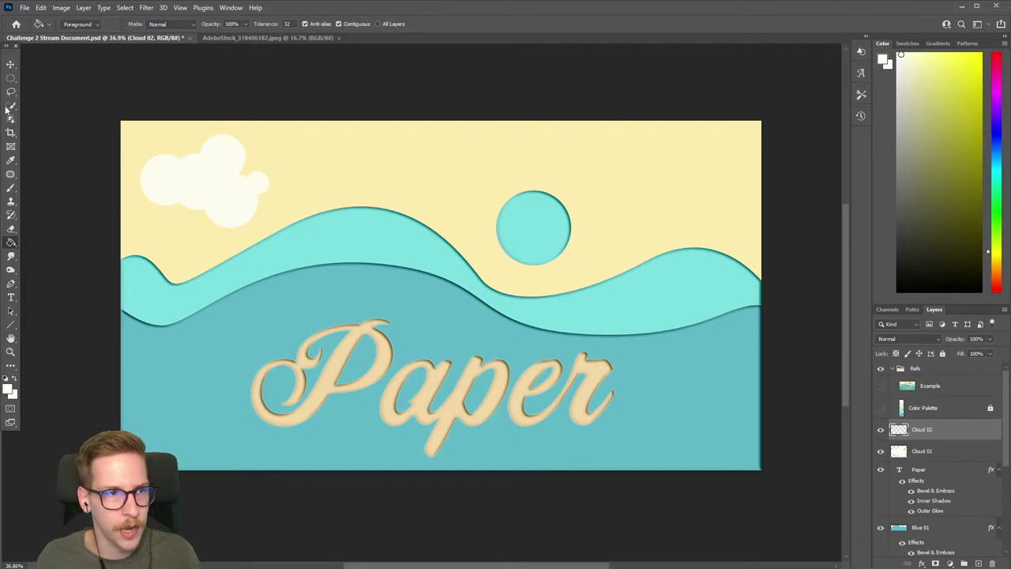
pyautogui.click(11, 78)
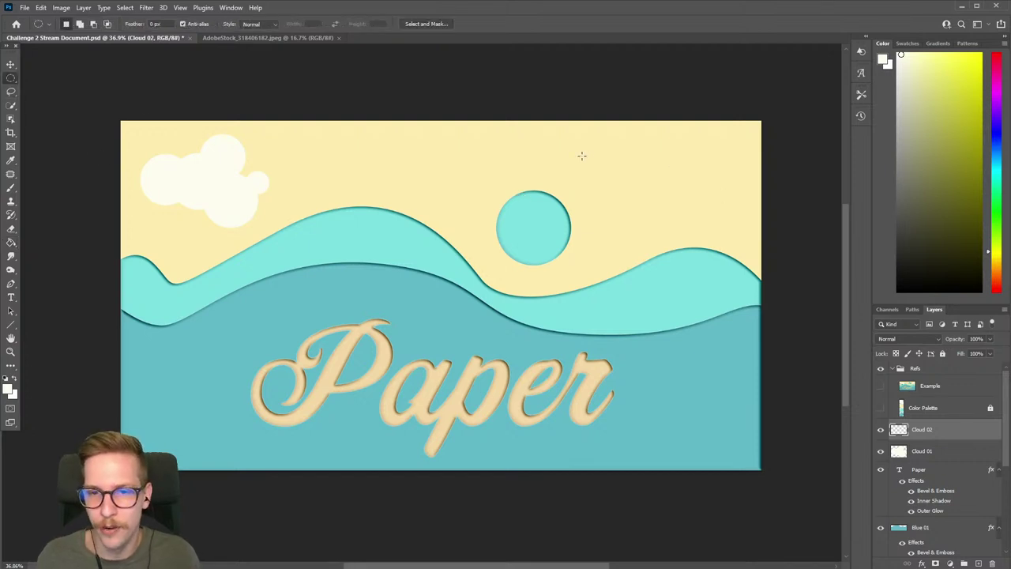
# Step: Build a second cloud-shaped selection from six overlapping circles in the cream sky to the right of the blue circle
pyautogui.moveTo(581, 156); pyautogui.dragTo(653, 241)
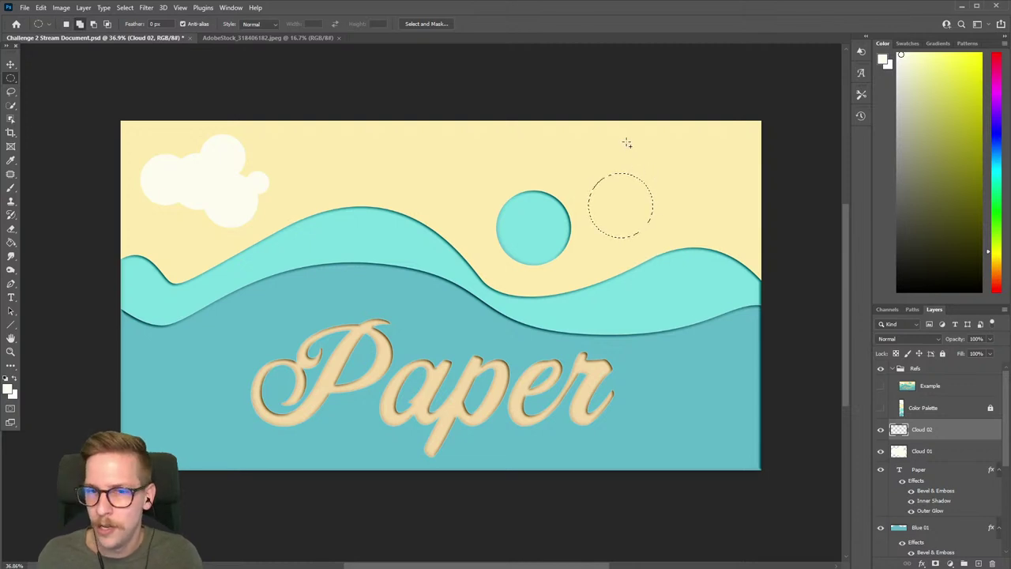
pyautogui.moveTo(627, 143); pyautogui.dragTo(673, 210)
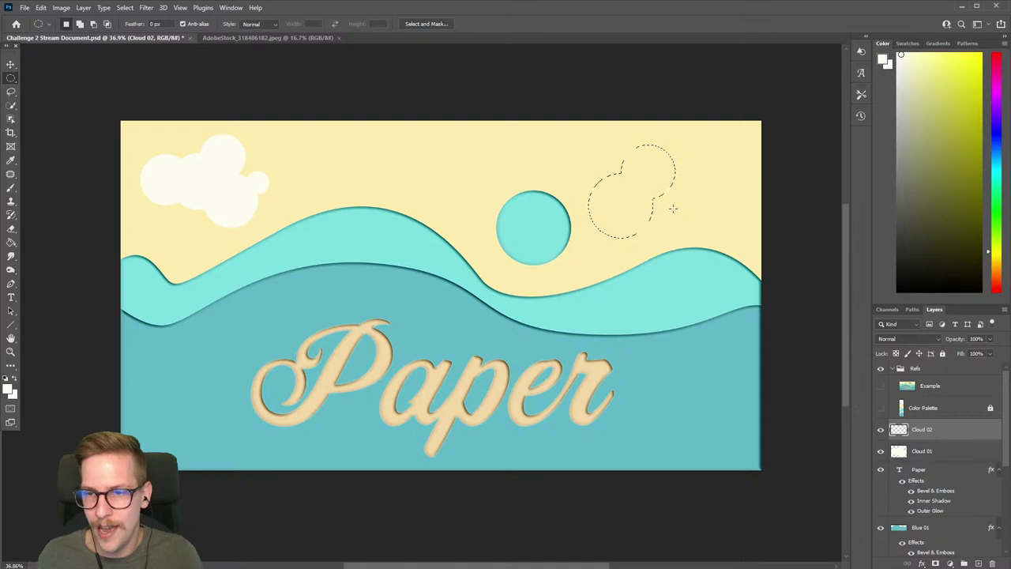
pyautogui.moveTo(646, 168); pyautogui.dragTo(691, 227)
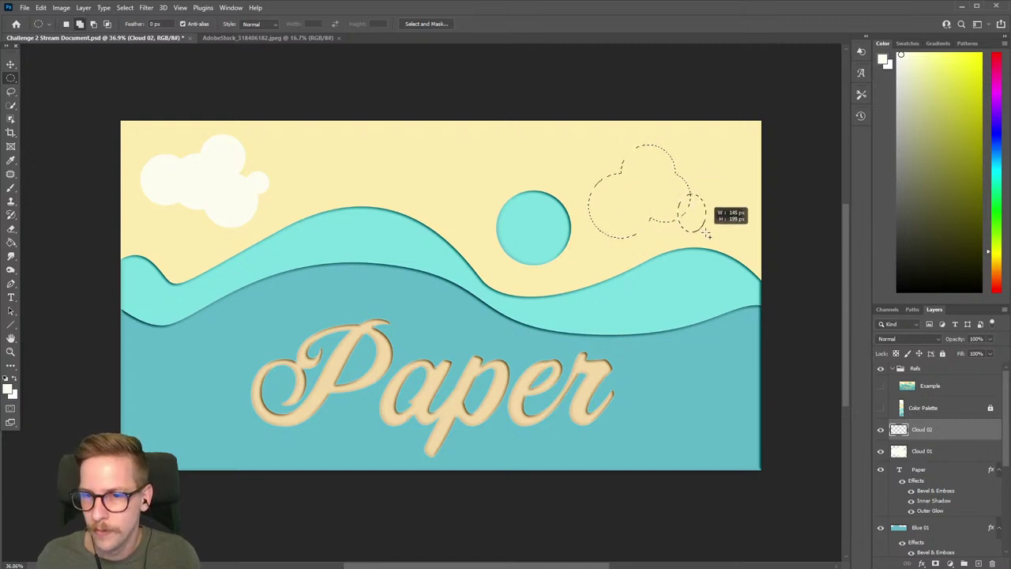
pyautogui.moveTo(717, 235); pyautogui.dragTo(711, 240)
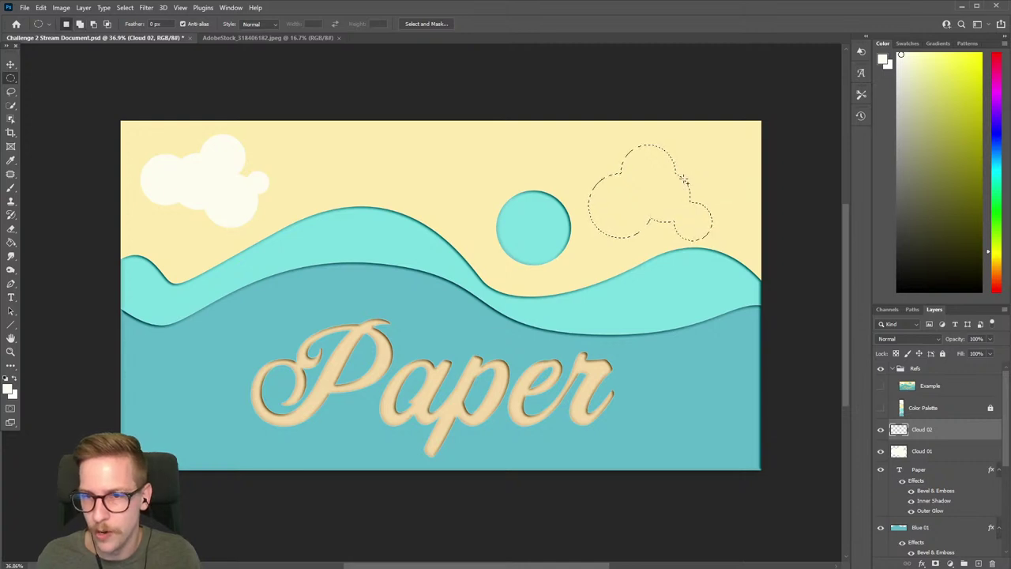
pyautogui.moveTo(685, 181); pyautogui.dragTo(741, 211)
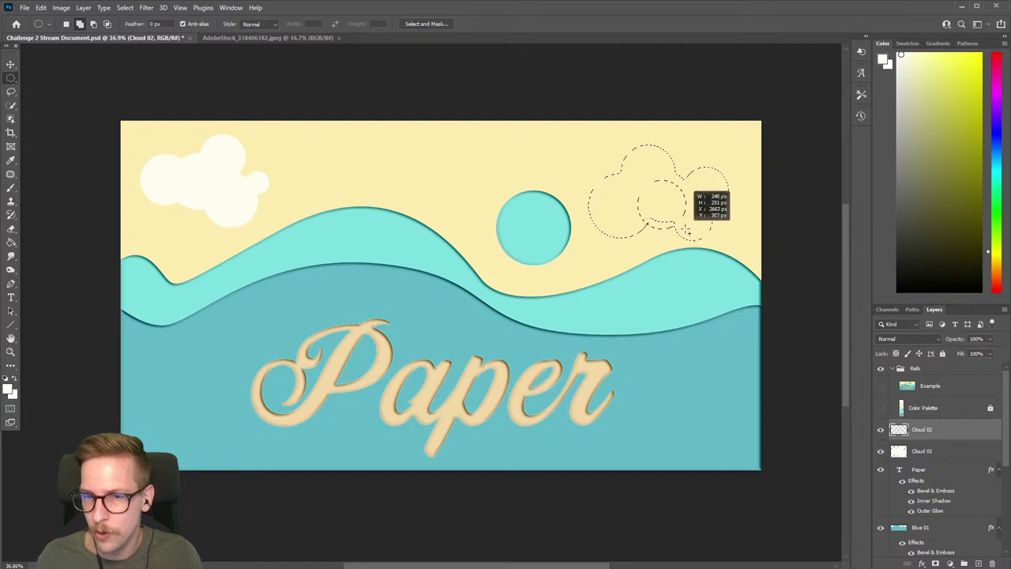
pyautogui.moveTo(688, 233); pyautogui.dragTo(686, 232)
# Step: Fill the second cloud selection with off-white on the Cloud 02 layer, then make Cloud 01 the active layer and deselect
pyautogui.press('g')
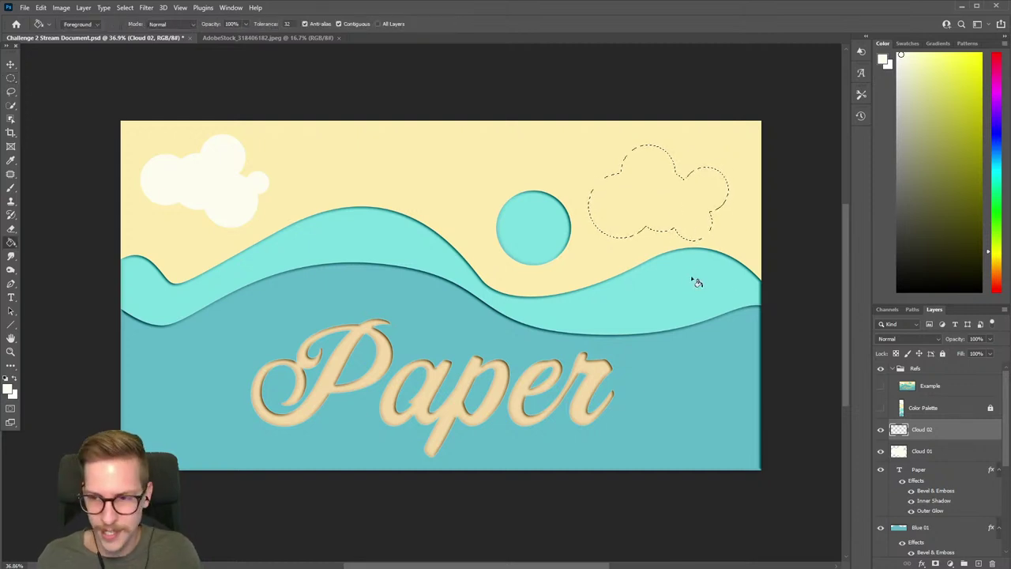
pyautogui.click(672, 214)
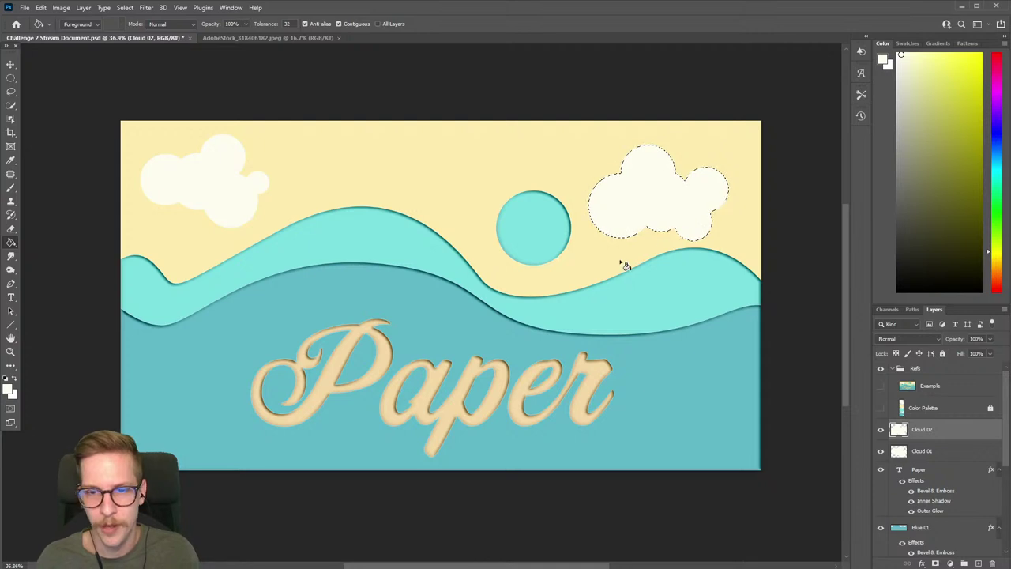
pyautogui.click(956, 454)
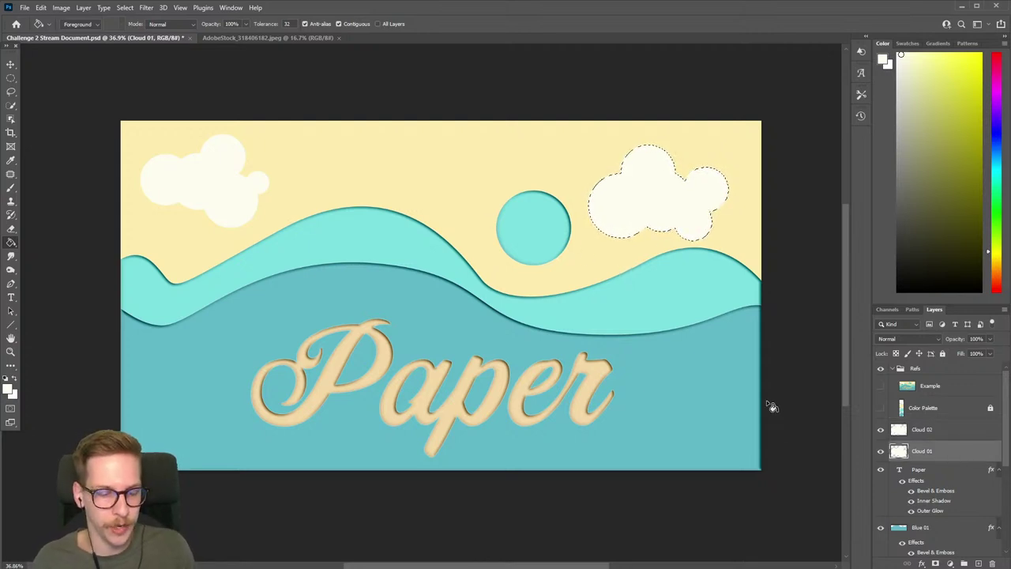
pyautogui.hotkey('ctrl', 'd')
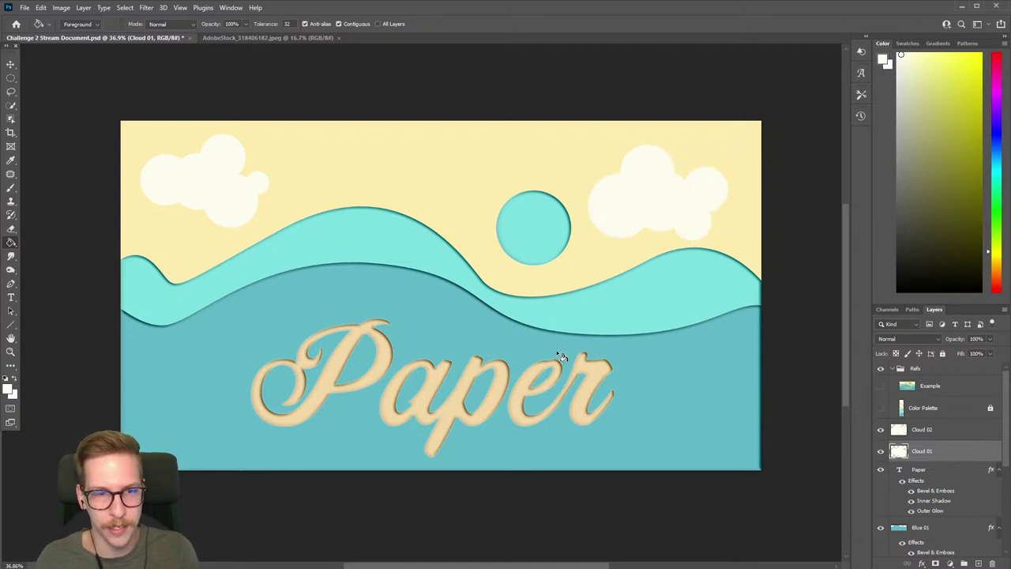
# Step: Scale the Cloud 01 artwork up to about 124% and reposition it to overlap the light blue wave's slope
pyautogui.press('v')
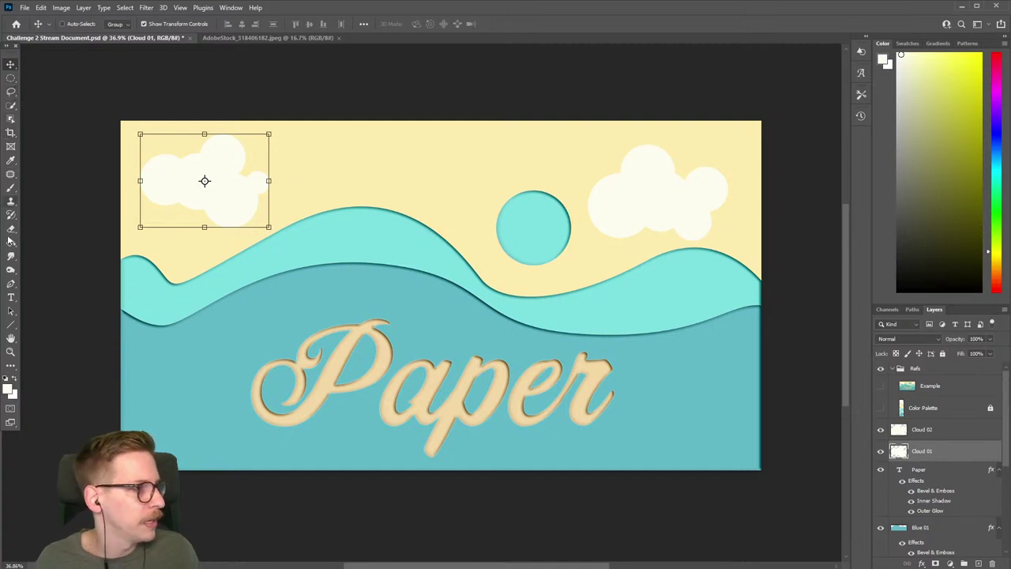
pyautogui.moveTo(244, 202); pyautogui.dragTo(298, 225)
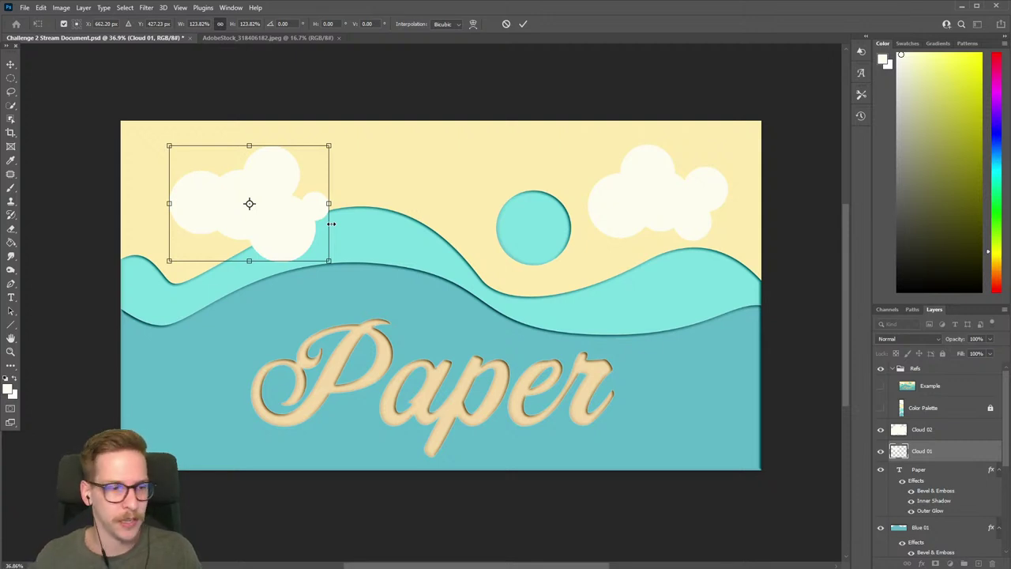
pyautogui.moveTo(293, 215); pyautogui.dragTo(288, 214)
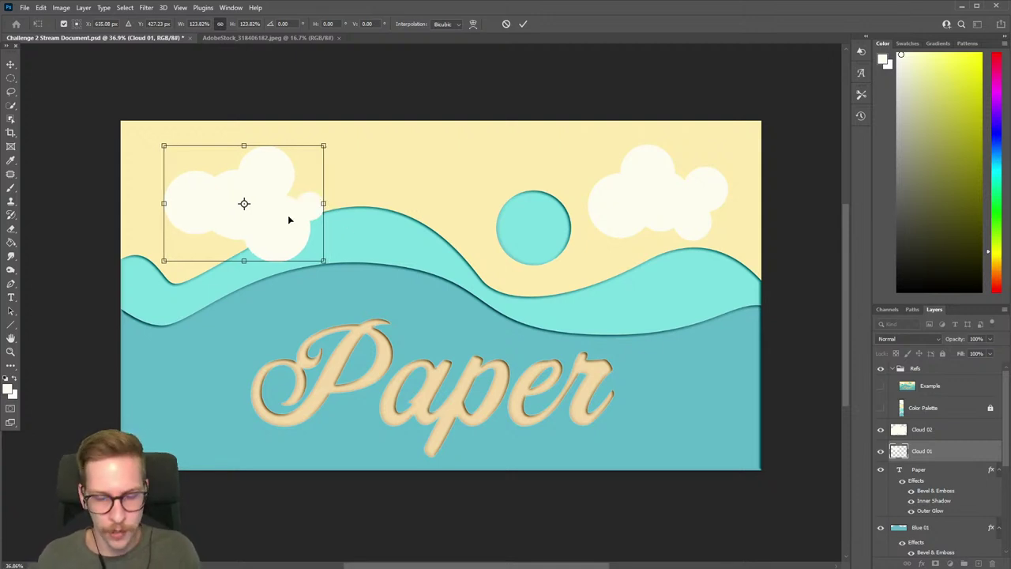
pyautogui.press('Return')
# Step: Scale the Cloud 02 artwork down to about 83% and move it partly past the canvas's right edge
pyautogui.click(926, 430)
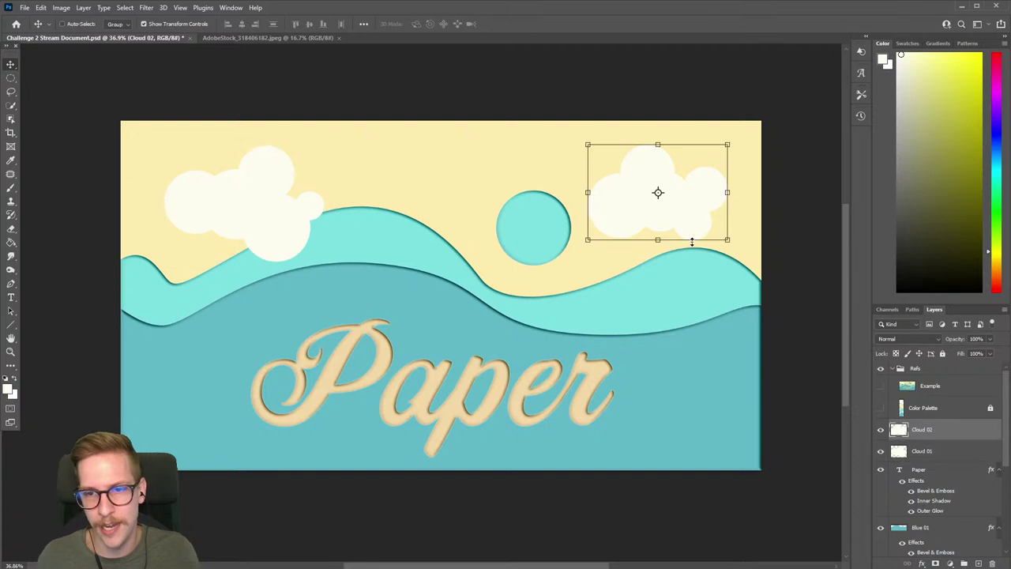
pyautogui.moveTo(727, 238); pyautogui.dragTo(714, 226)
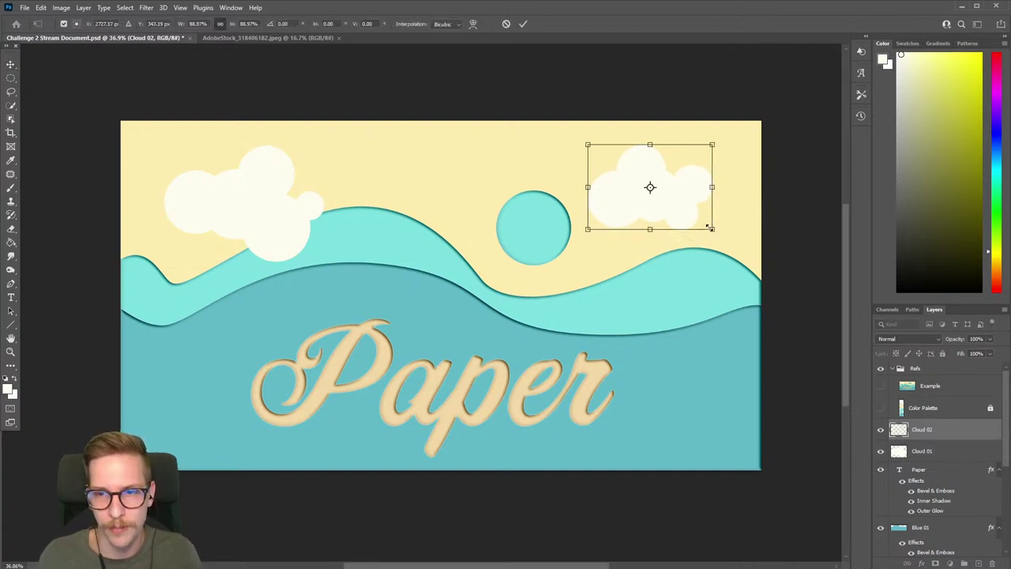
pyautogui.moveTo(691, 200); pyautogui.dragTo(774, 226)
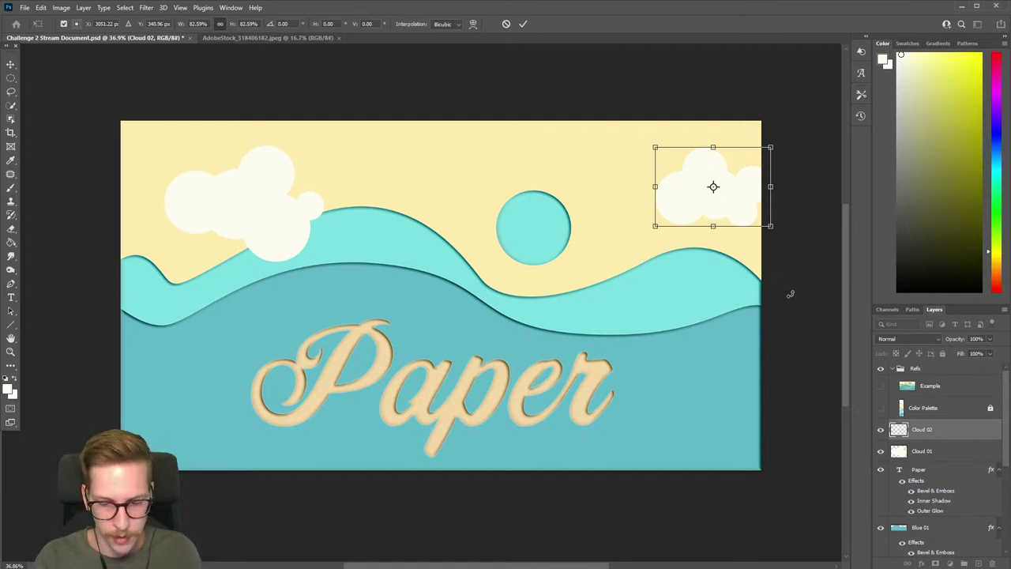
pyautogui.press('Return')
# Step: Add a black Multiply drop shadow to Cloud 01 with 60% opacity, 45° angle, 15 px distance and 14 px size
pyautogui.press('b')
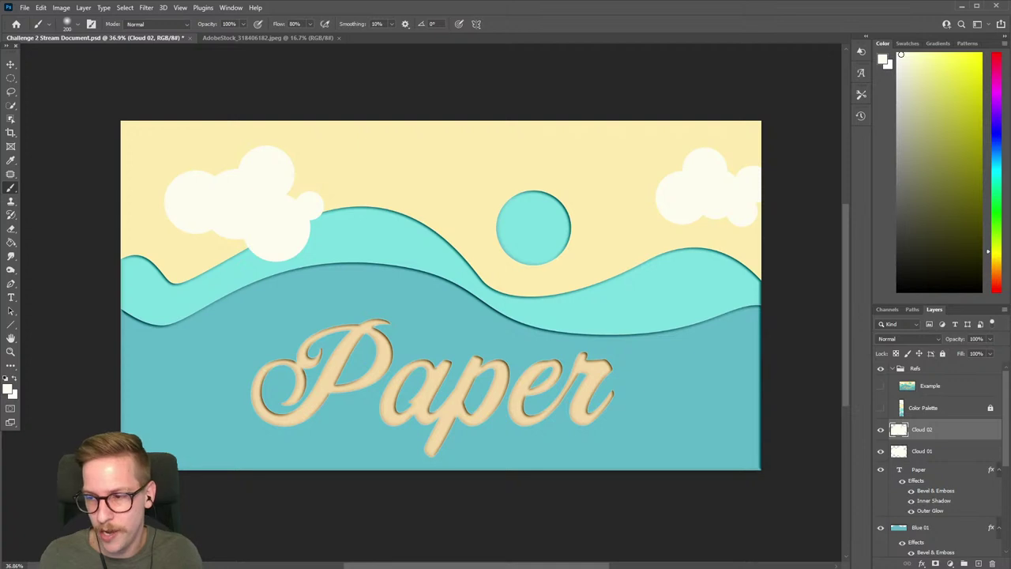
pyautogui.click(938, 452)
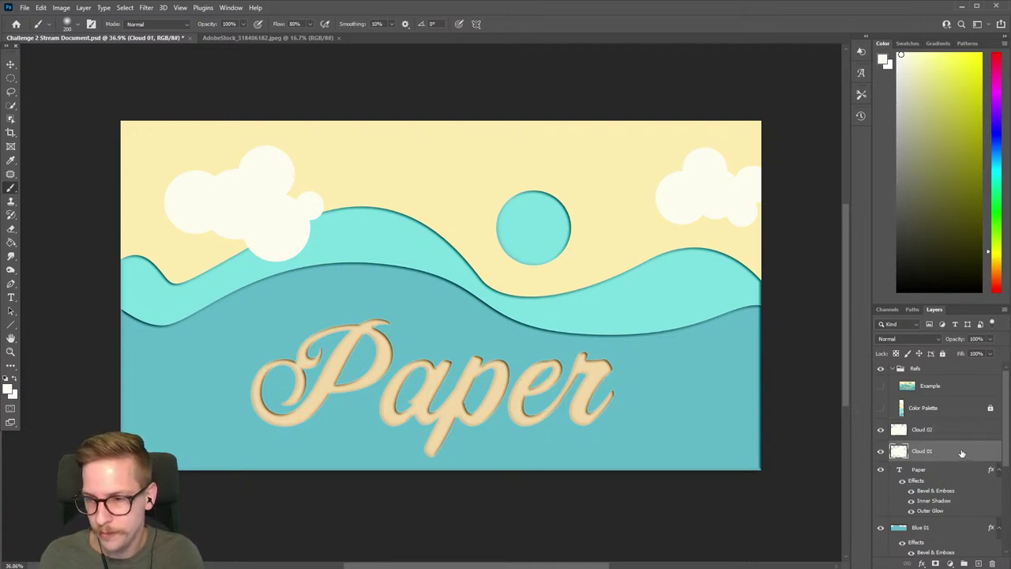
pyautogui.doubleClick(961, 453)
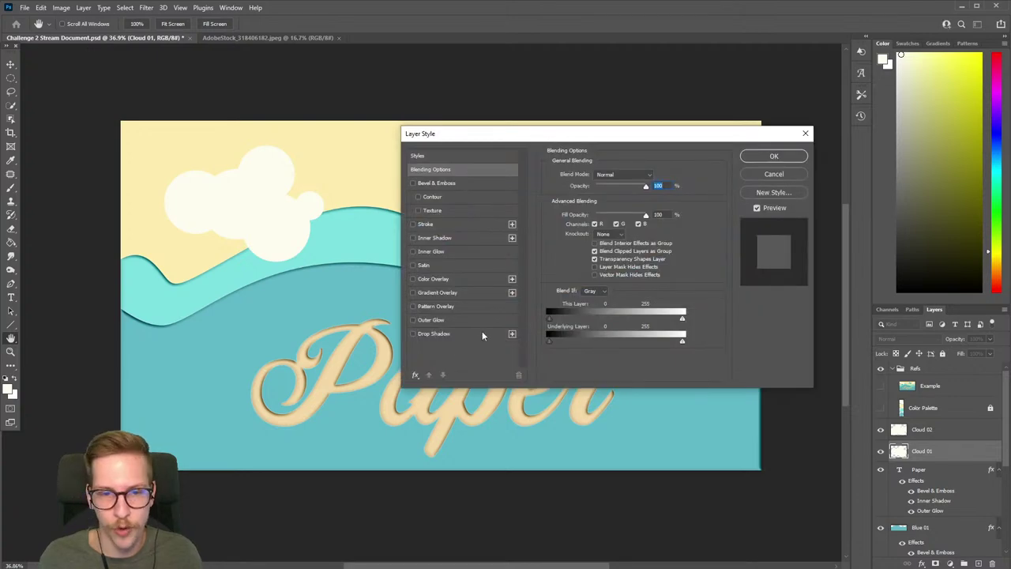
pyautogui.click(416, 333)
pyautogui.click(430, 334)
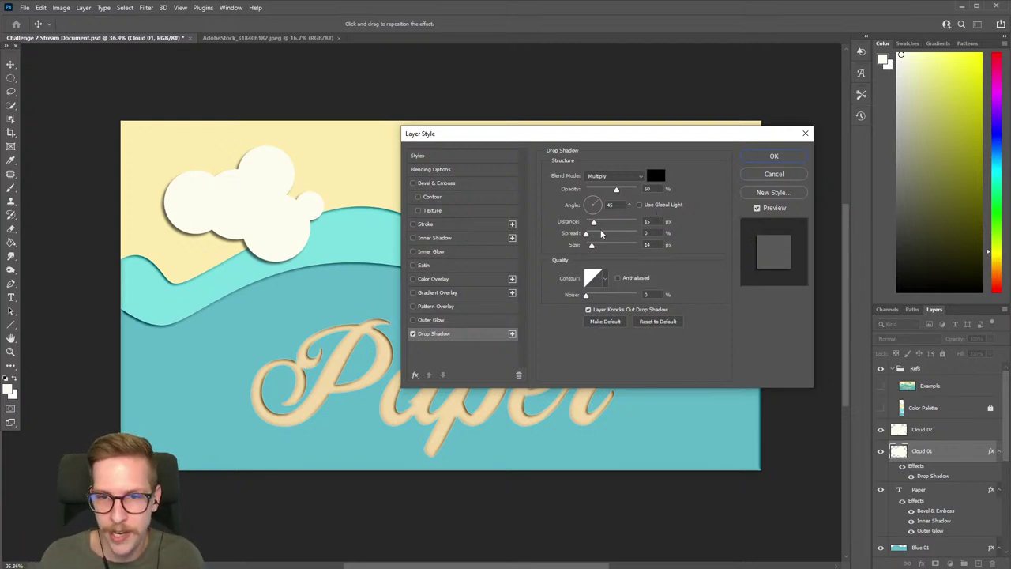
# Step: Try larger distance and size values for Cloud 01's drop shadow, such as 151 px distance and about 128 px size
pyautogui.moveTo(594, 223); pyautogui.dragTo(626, 226)
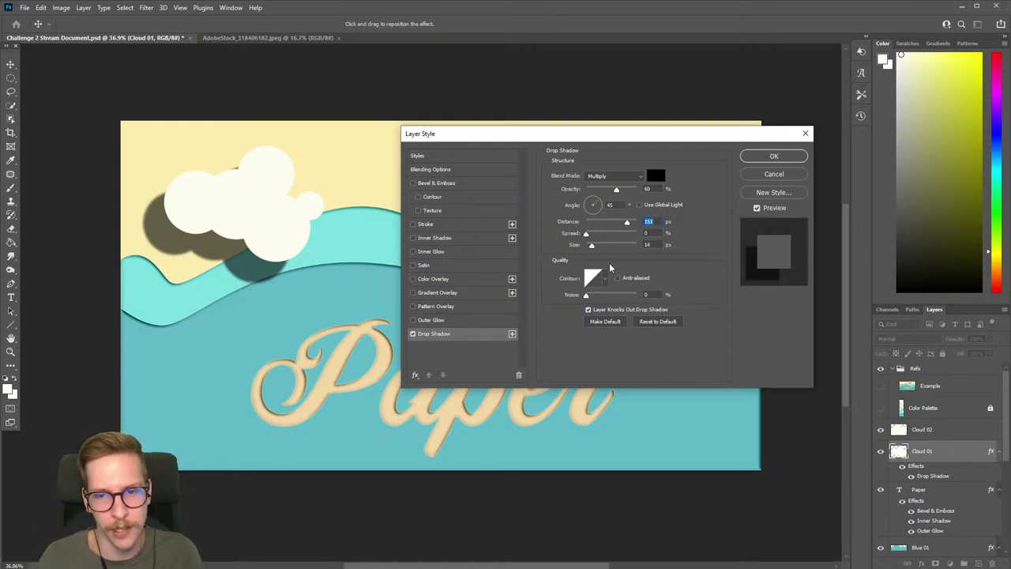
pyautogui.moveTo(628, 226); pyautogui.dragTo(594, 223)
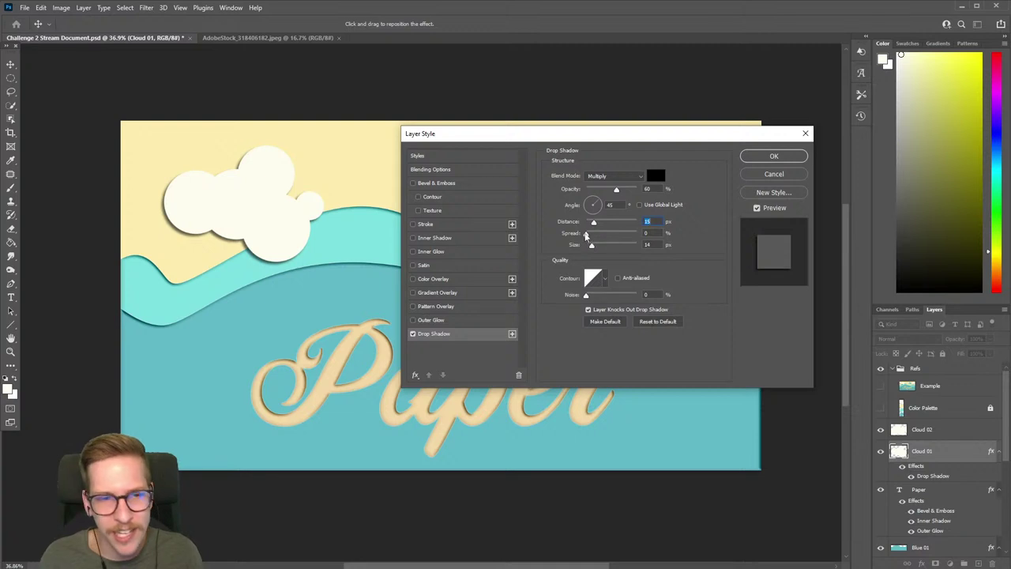
pyautogui.moveTo(585, 234)
pyautogui.mouseDown()
pyautogui.moveTo(620, 234)
pyautogui.moveTo(586, 233)
pyautogui.mouseUp()
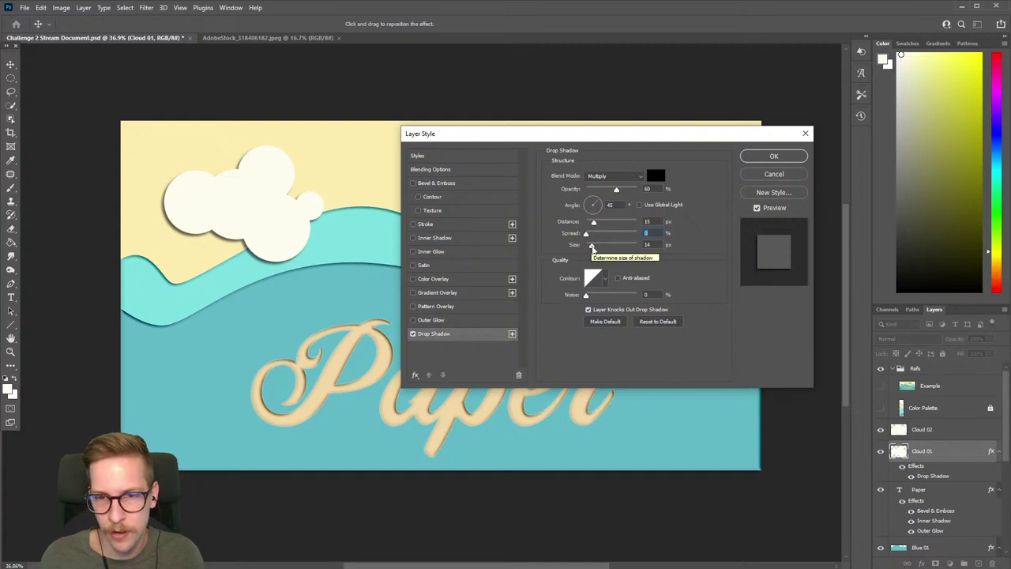
pyautogui.moveTo(593, 247); pyautogui.dragTo(625, 226)
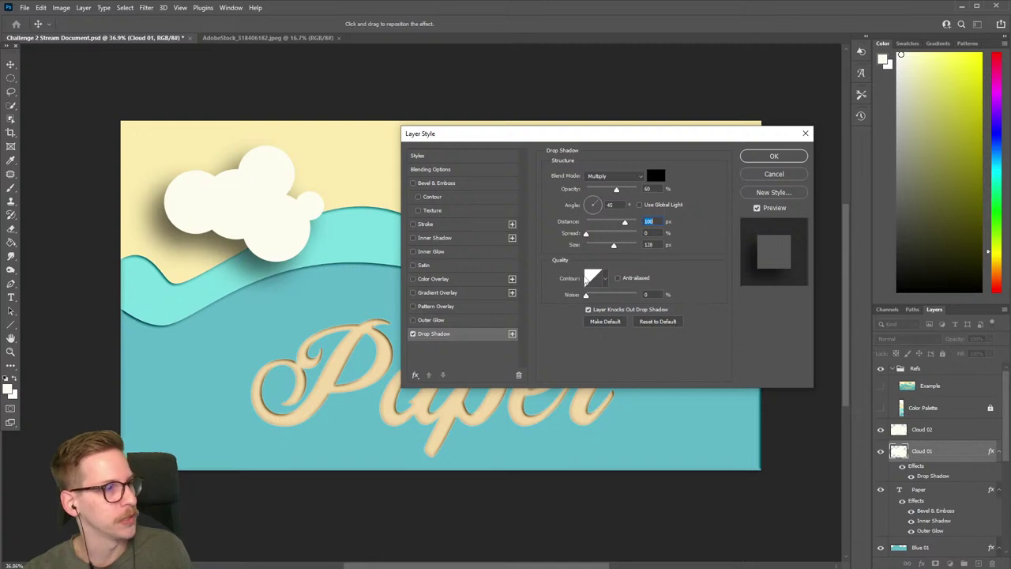
# Step: Set Cloud 01's drop shadow distance to 15 px and size to 14 px, and apply the layer style
pyautogui.write('15')
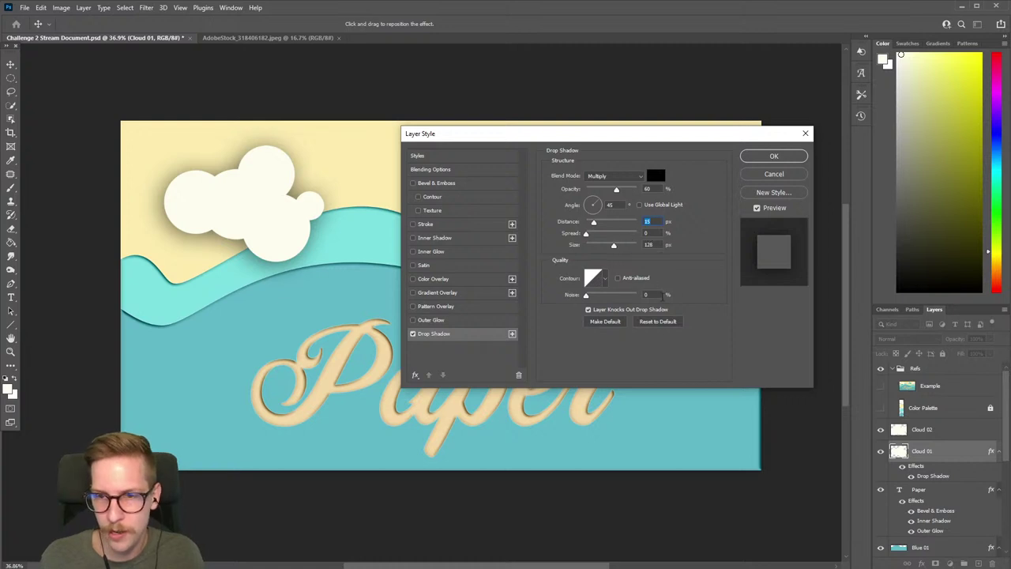
pyautogui.moveTo(614, 247); pyautogui.dragTo(596, 247)
pyautogui.write('14')
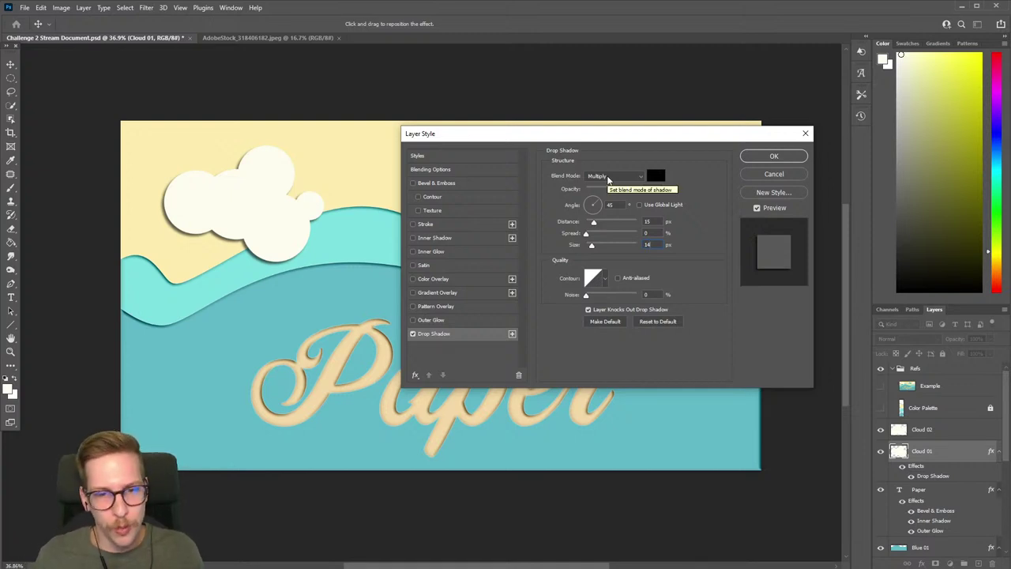
pyautogui.moveTo(580, 136); pyautogui.dragTo(575, 84)
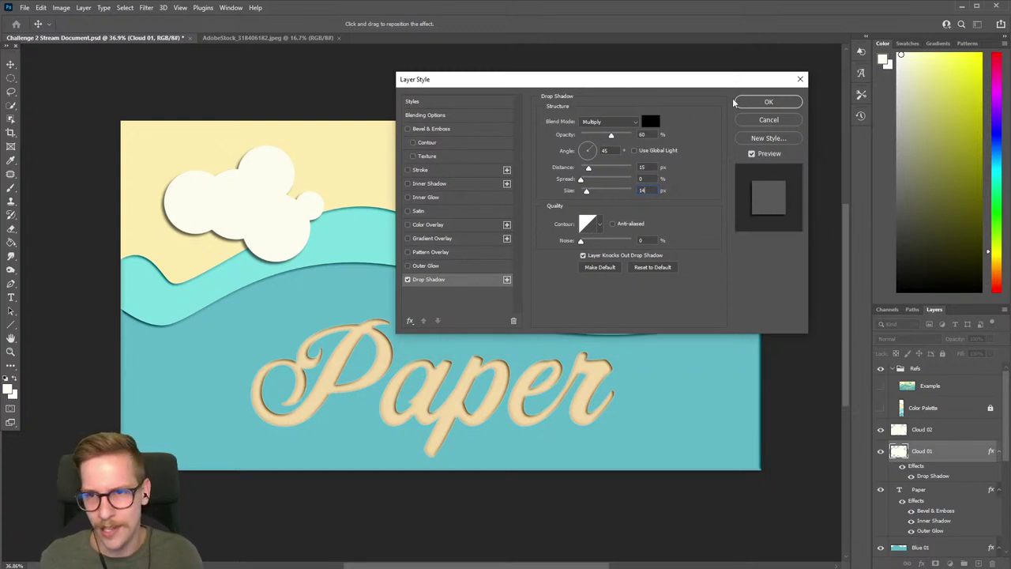
pyautogui.click(753, 102)
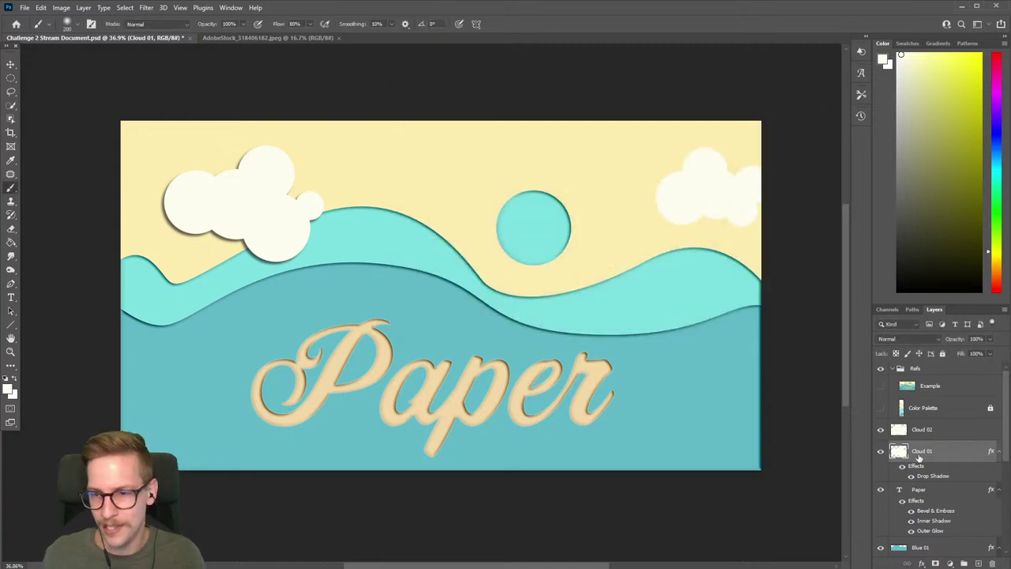
# Step: Copy the drop shadow layer style from Cloud 01 and paste it onto the Cloud 02 layer
pyautogui.click(936, 433)
pyautogui.click(934, 453)
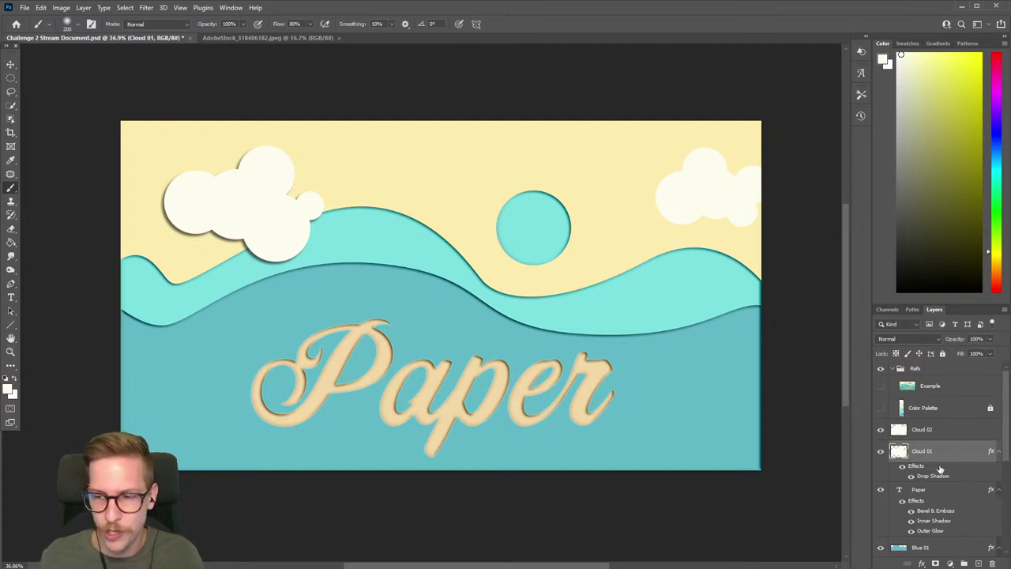
pyautogui.rightClick(947, 466)
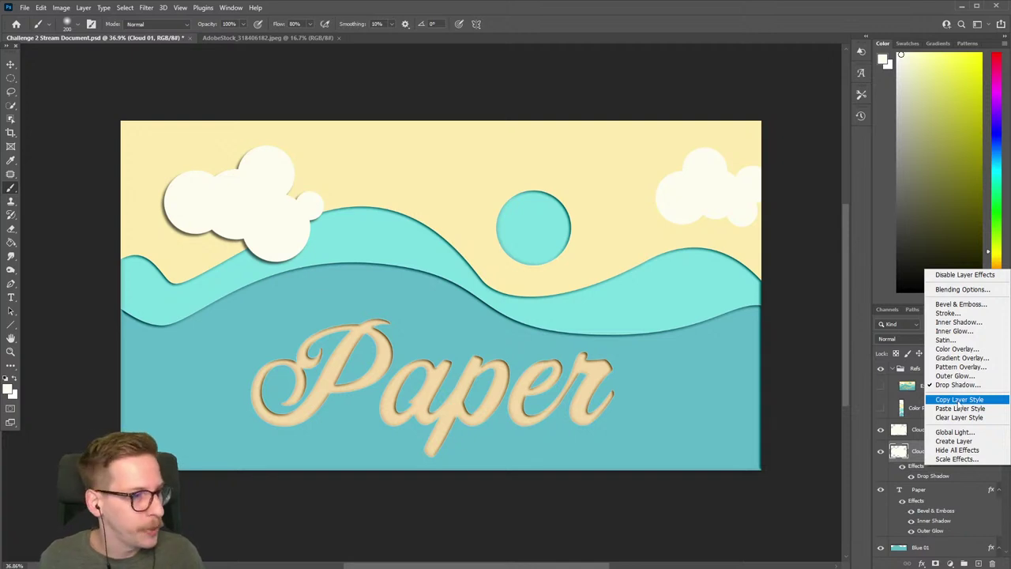
pyautogui.click(958, 404)
pyautogui.click(942, 429)
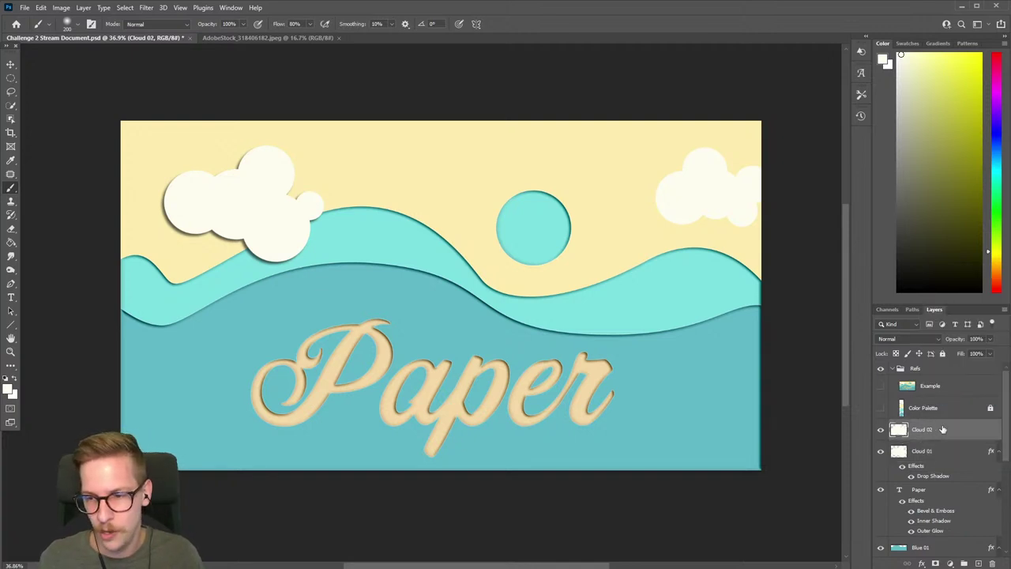
pyautogui.rightClick(942, 429)
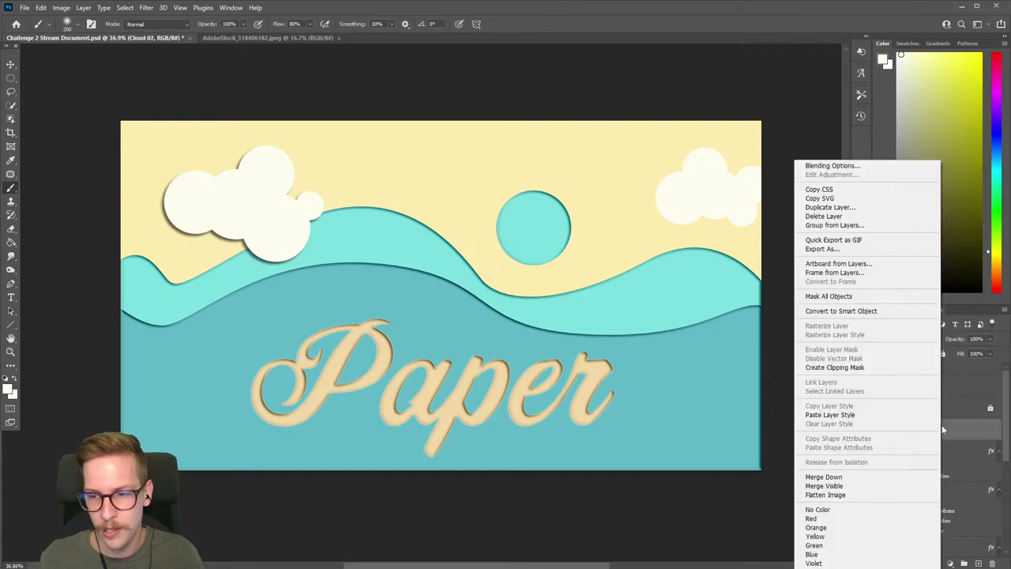
pyautogui.click(874, 420)
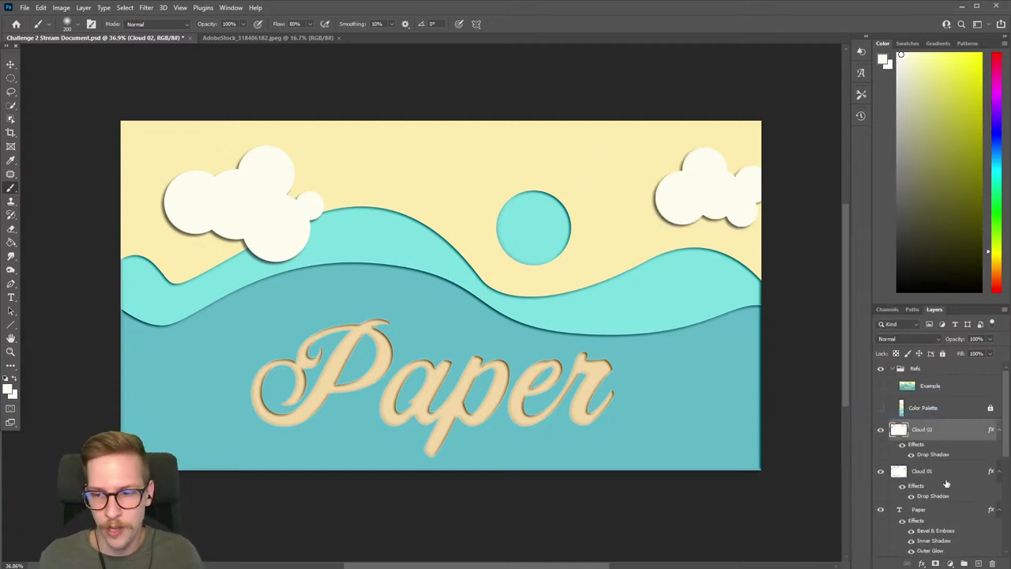
# Step: Cut a tiny circular hole near the top of the Cloud 01 artwork using an elliptical selection
pyautogui.click(921, 473)
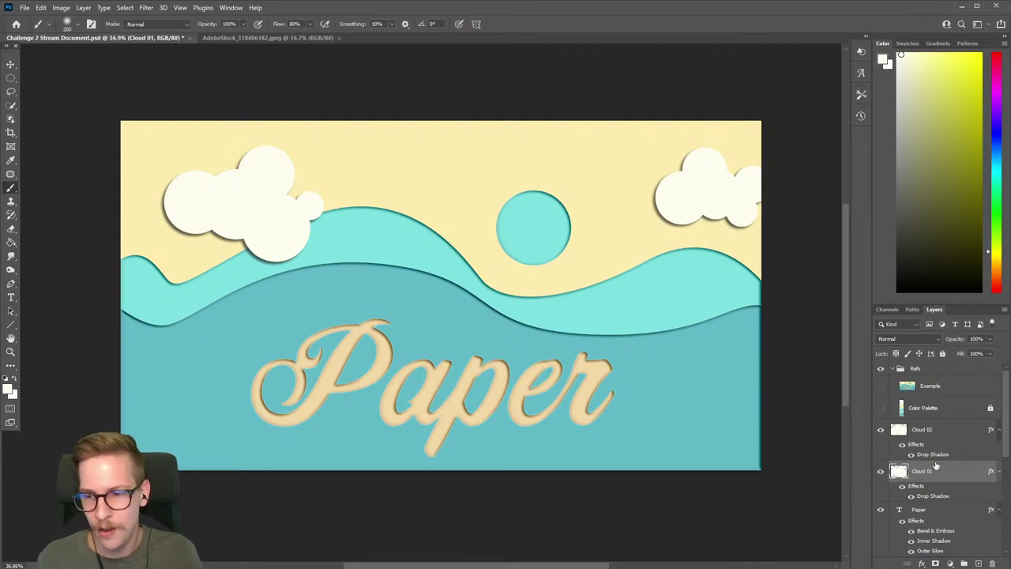
pyautogui.press('m')
pyautogui.scroll(4, 254, 150)
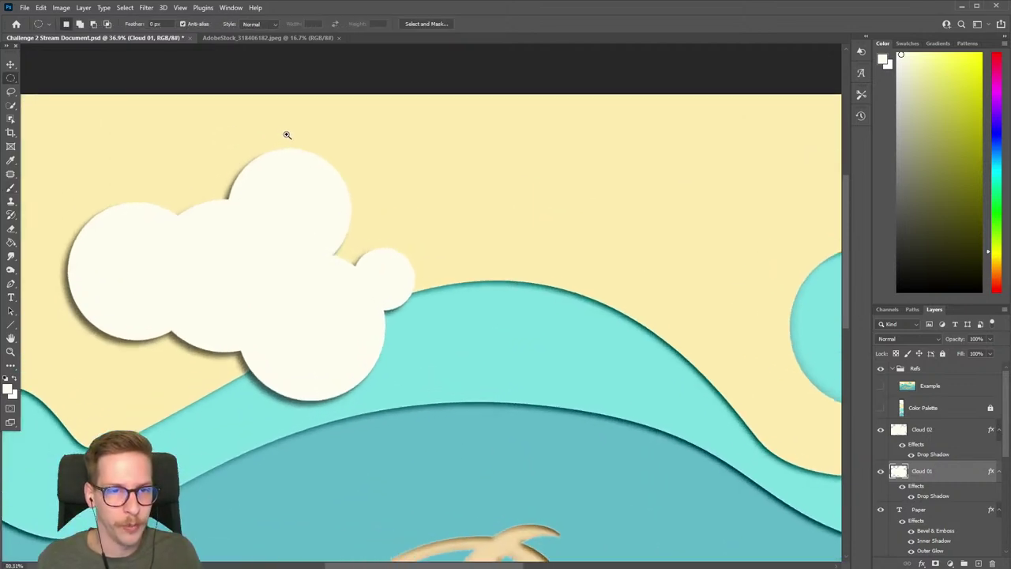
pyautogui.moveTo(284, 135); pyautogui.dragTo(350, 169)
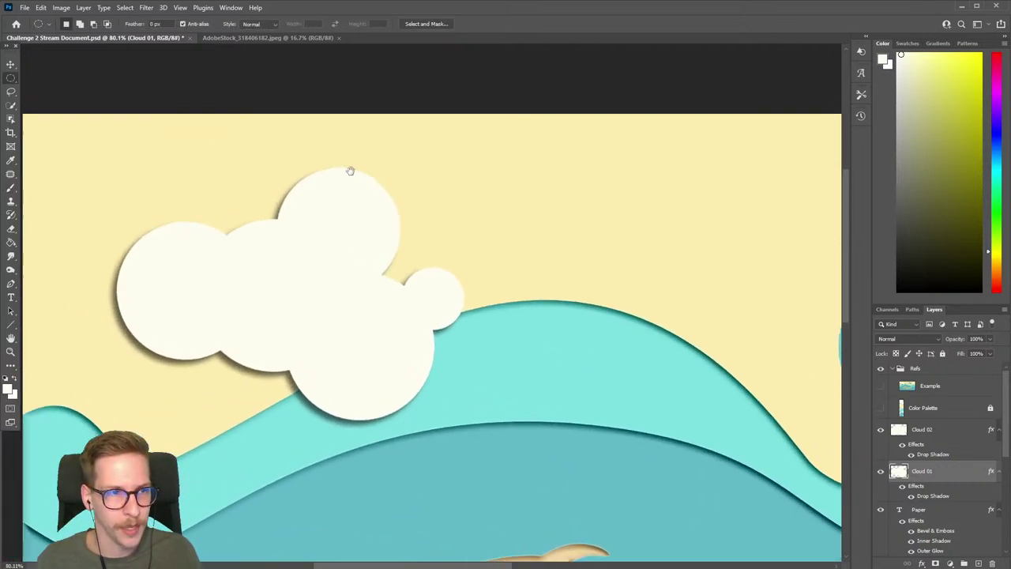
pyautogui.rightClick(12, 79)
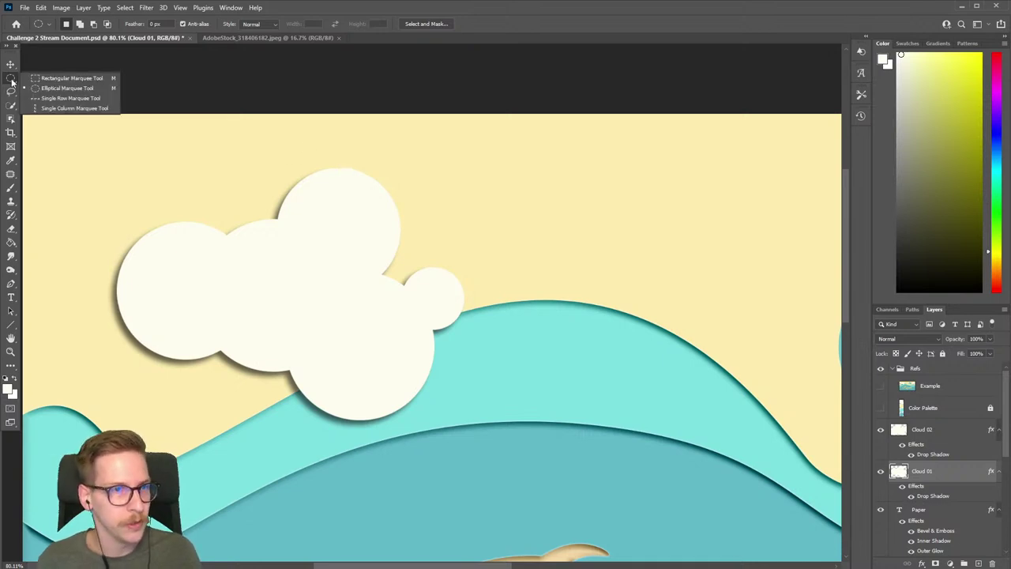
pyautogui.click(64, 87)
pyautogui.scroll(1, 331, 179)
pyautogui.moveTo(322, 175); pyautogui.dragTo(330, 185)
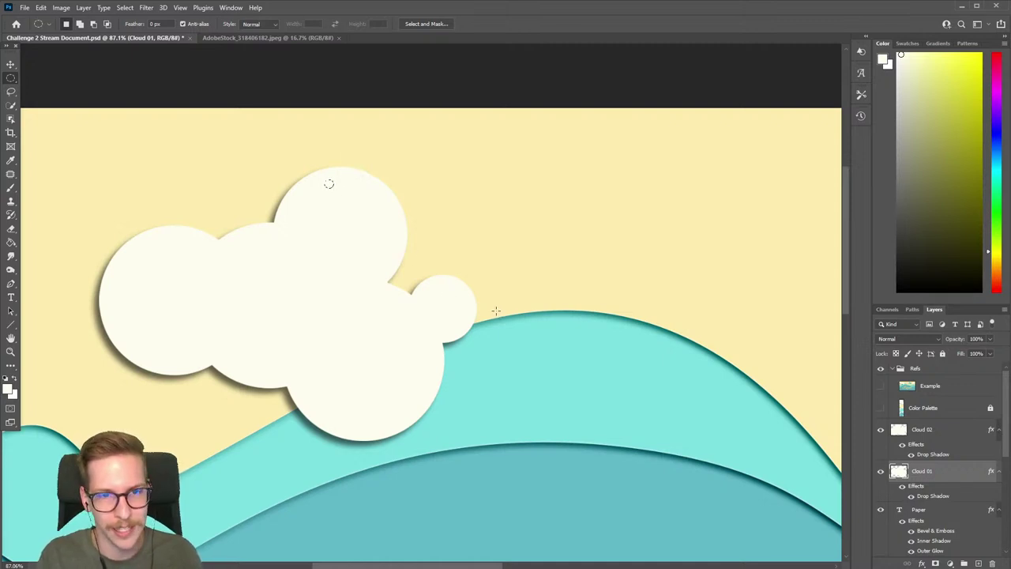
pyautogui.press('Delete')
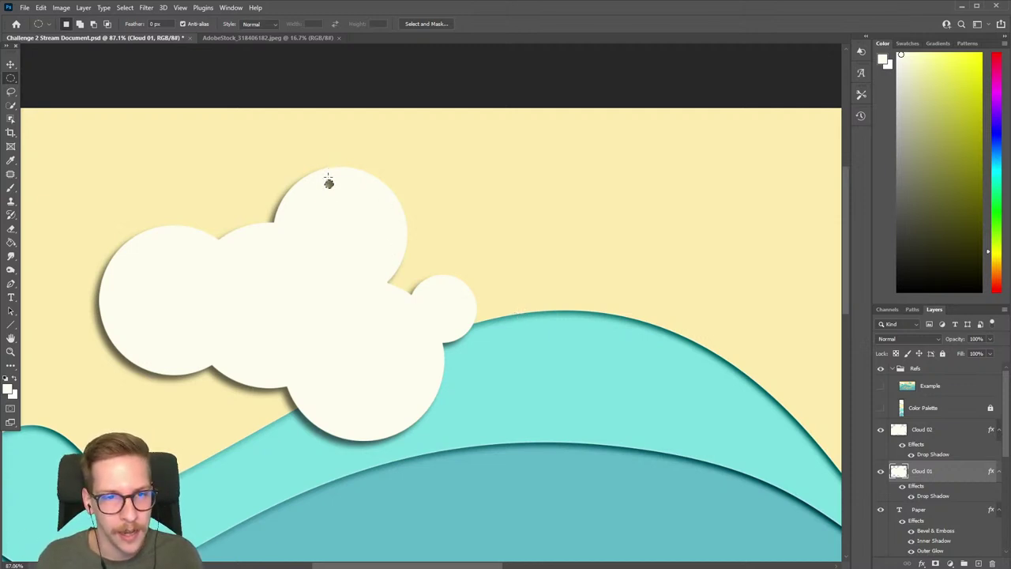
# Step: Place a small circular selection near the top of the right-hand cloud and delete it from the Cloud 02 layer
pyautogui.moveTo(548, 176); pyautogui.dragTo(560, 188)
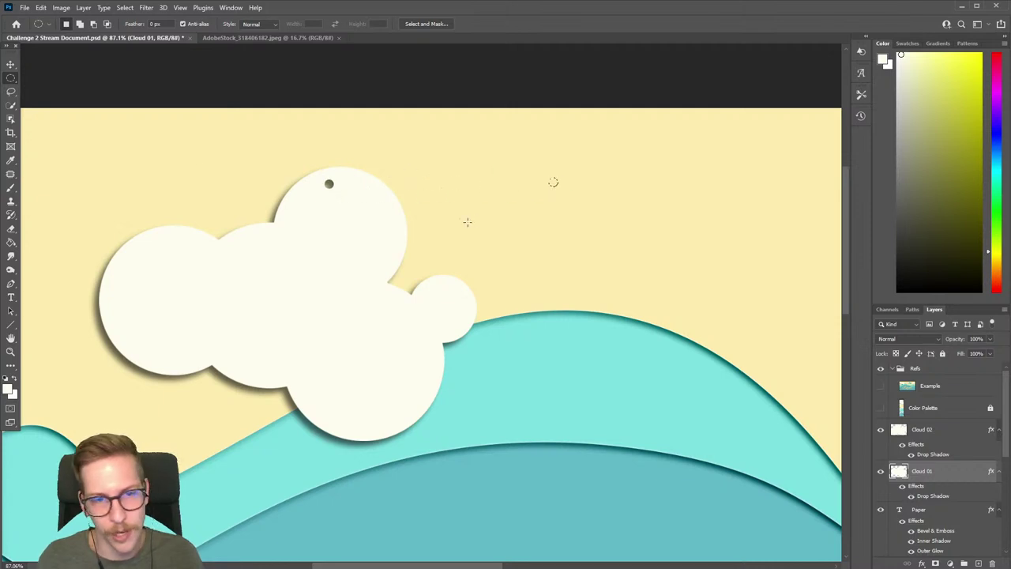
pyautogui.moveTo(682, 239); pyautogui.dragTo(488, 257)
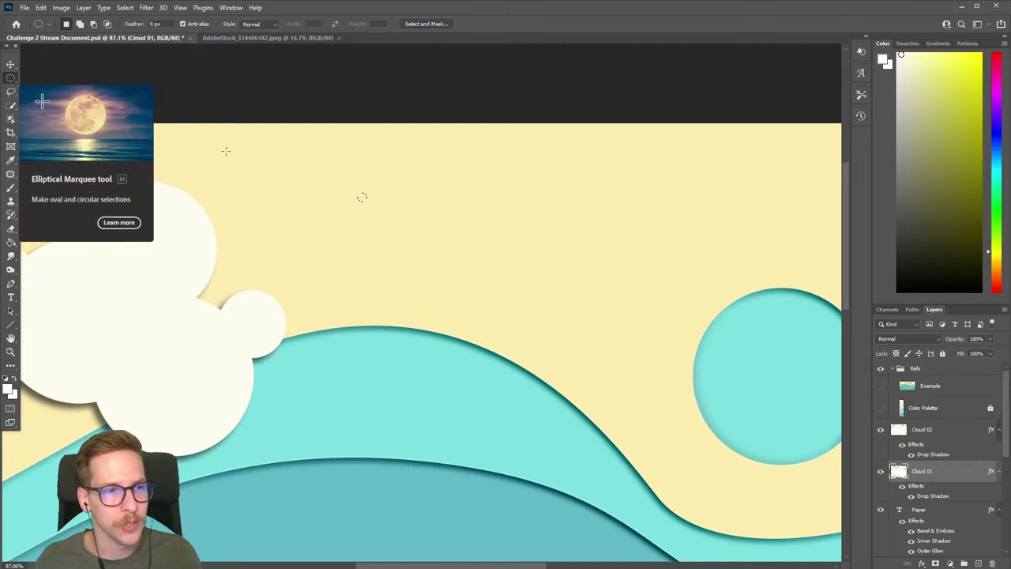
pyautogui.moveTo(362, 197); pyautogui.dragTo(198, 267)
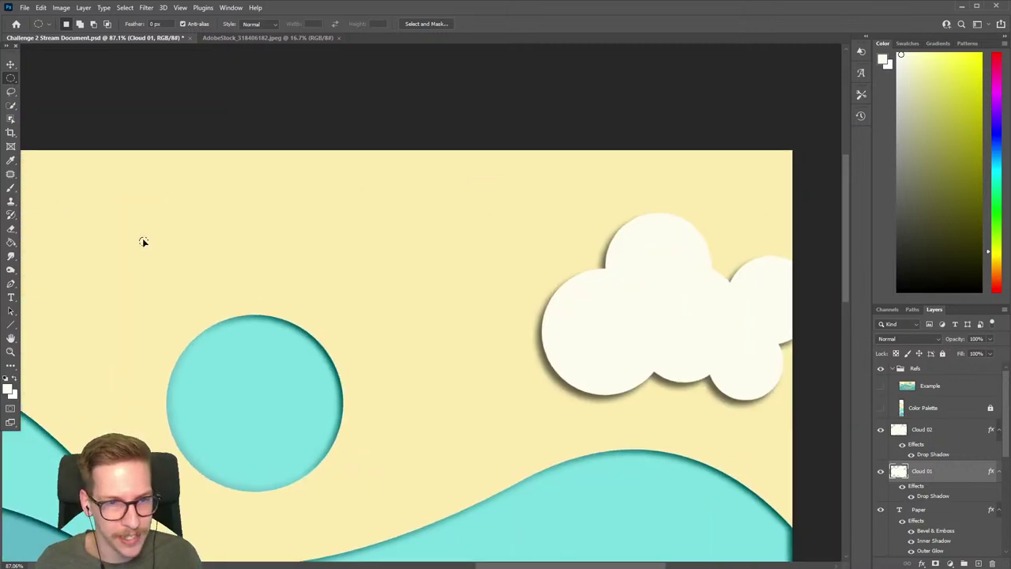
pyautogui.moveTo(143, 241); pyautogui.dragTo(374, 220)
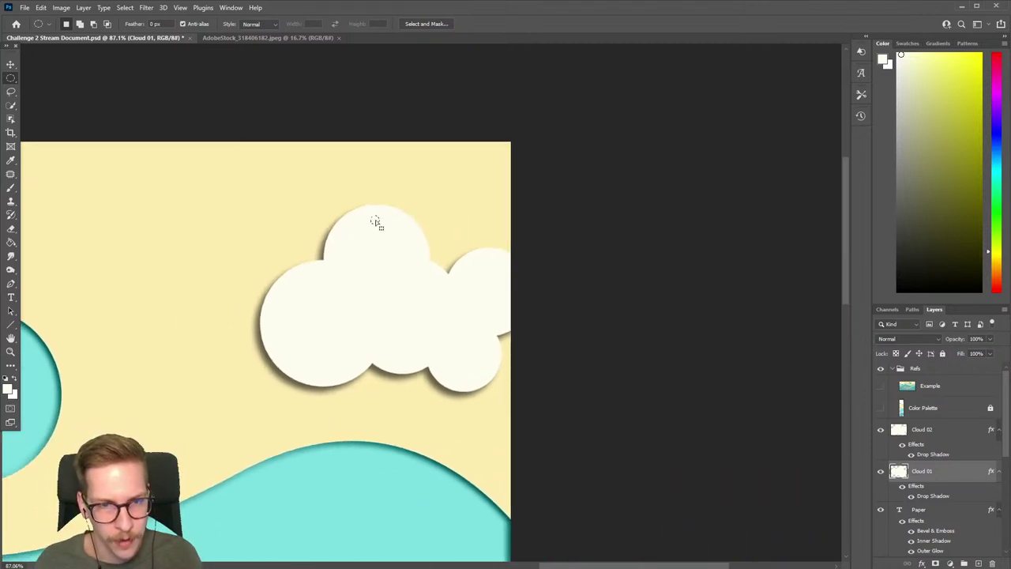
pyautogui.click(931, 432)
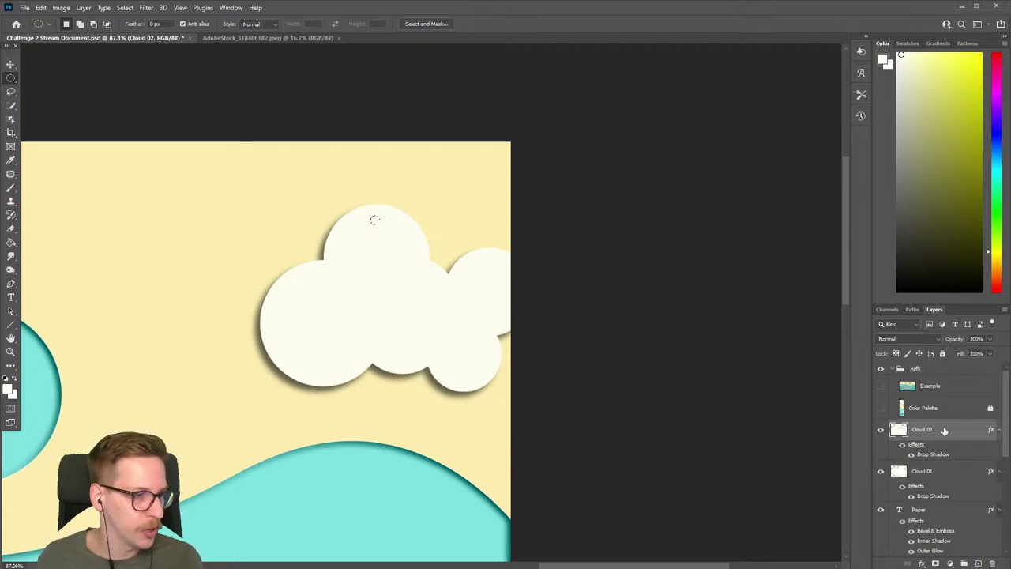
pyautogui.press('Delete')
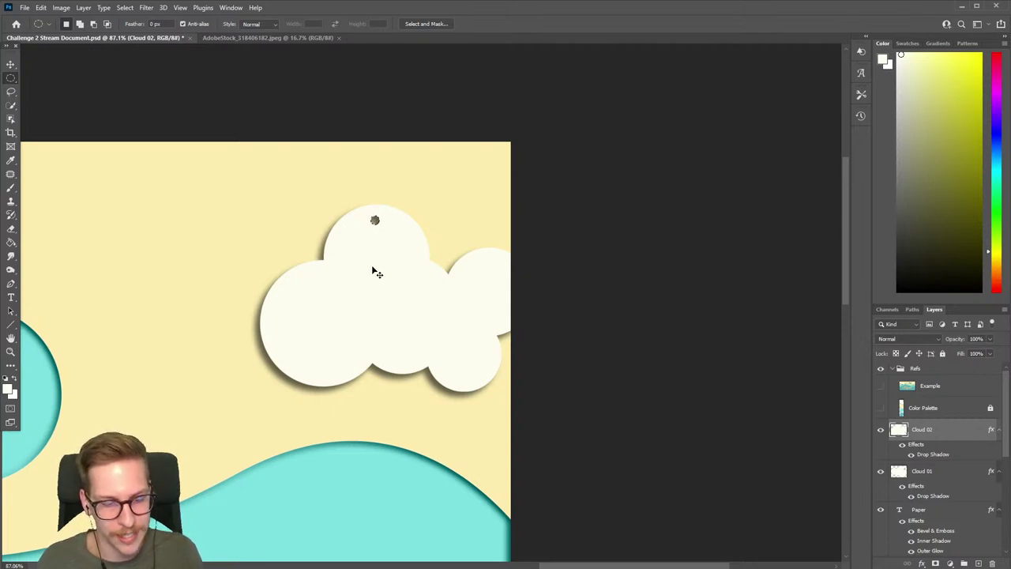
# Step: Draw a vertical line about 231 px long from above the canvas down to the hole in the left-hand cloud
pyautogui.scroll(-3, 366, 269)
pyautogui.scroll(3, 489, 289)
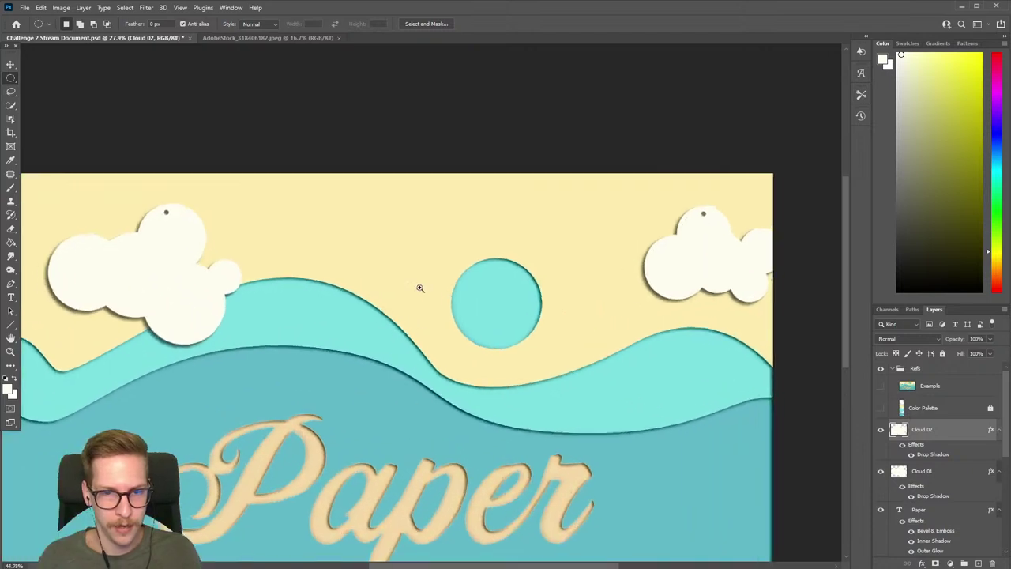
pyautogui.scroll(-2, 413, 289)
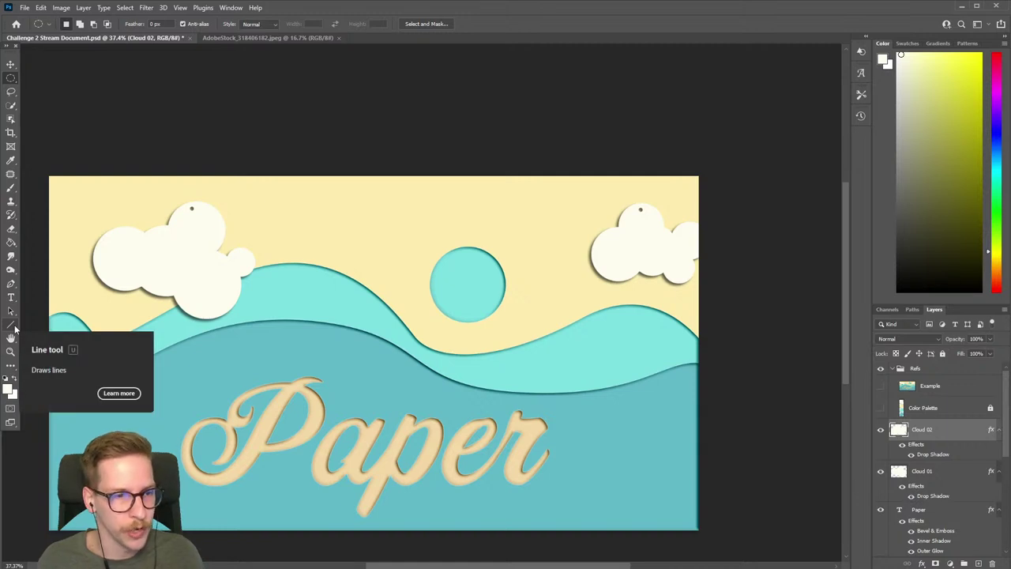
pyautogui.scroll(3, 217, 203)
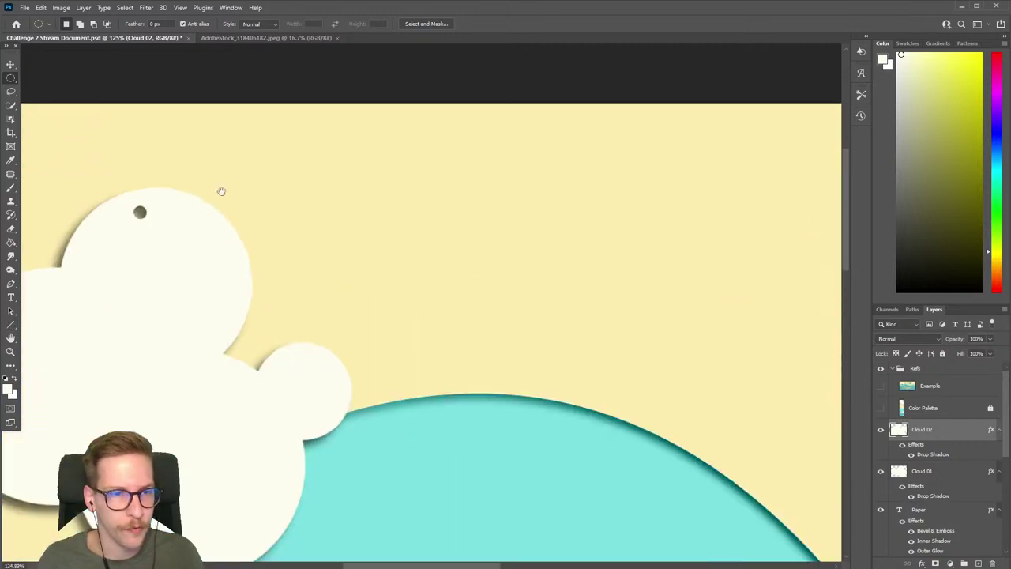
pyautogui.moveTo(221, 191); pyautogui.dragTo(372, 237)
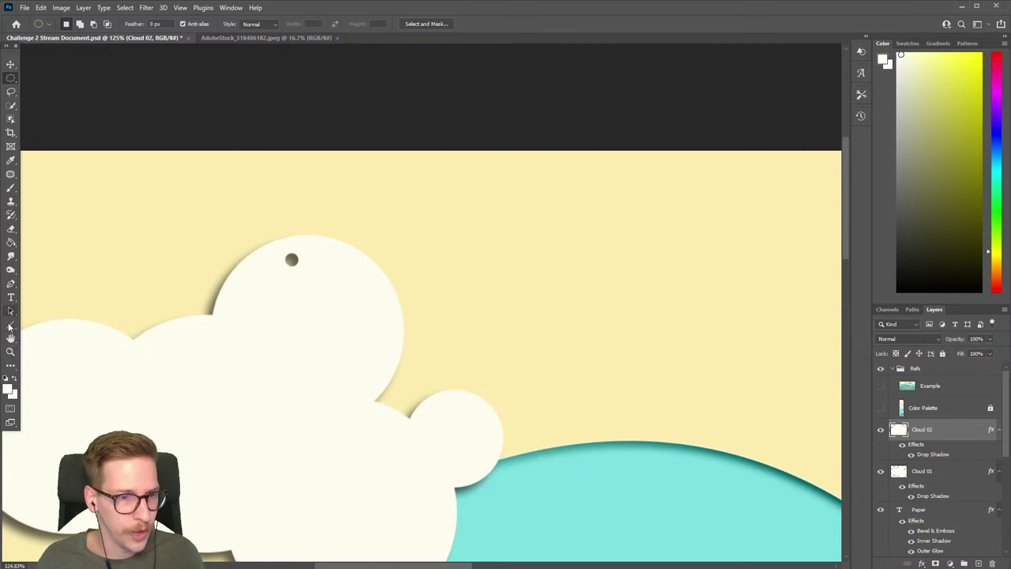
pyautogui.click(9, 326)
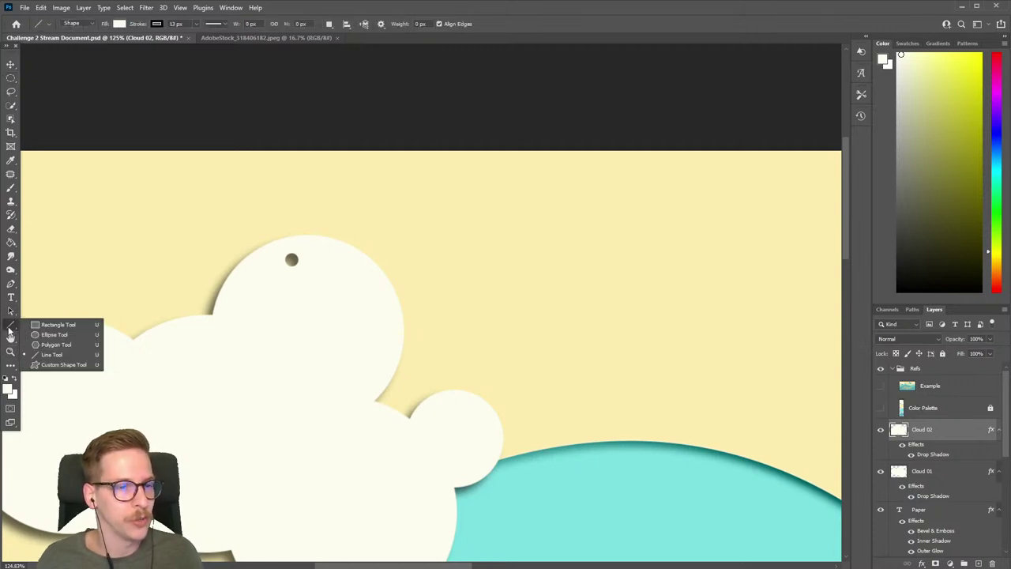
pyautogui.click(52, 355)
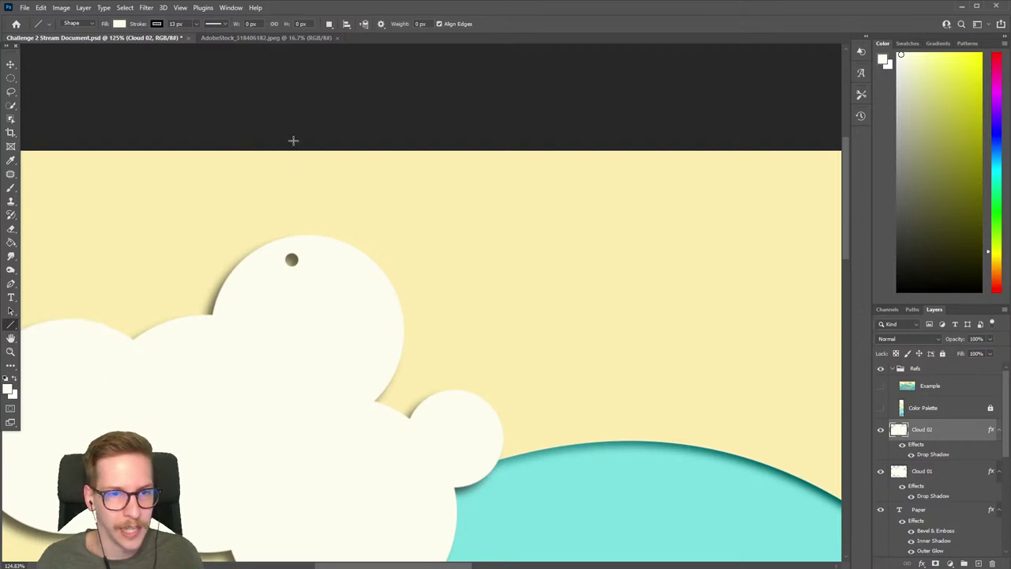
pyautogui.moveTo(294, 103); pyautogui.dragTo(239, 251)
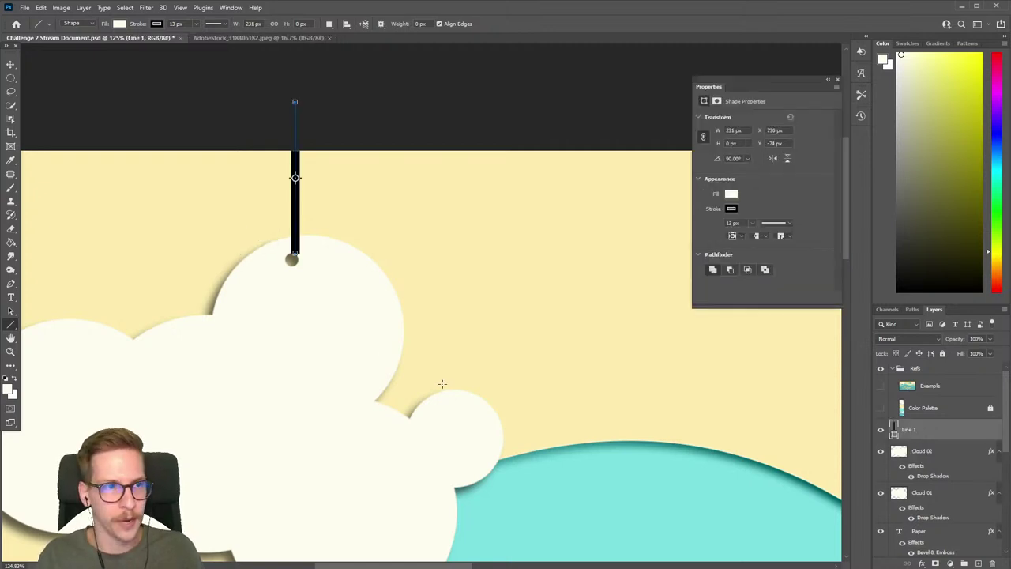
# Step: Nudge the vertical line a few pixels sideways to centre it over the left-hand cloud's hole
pyautogui.press('v')
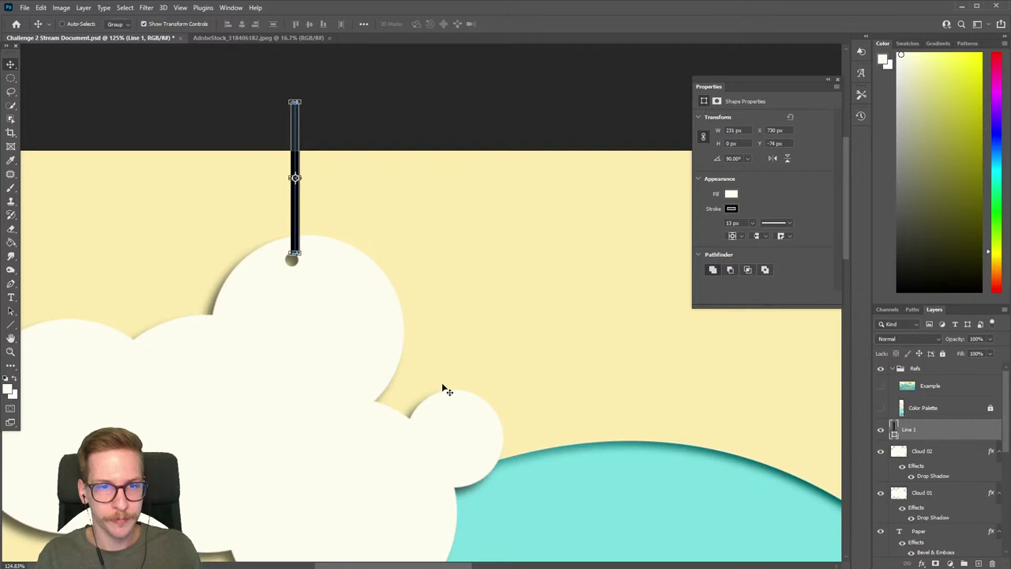
pyautogui.press('Left')
pyautogui.press('Left')
pyautogui.press('Left')
pyautogui.press('Left')
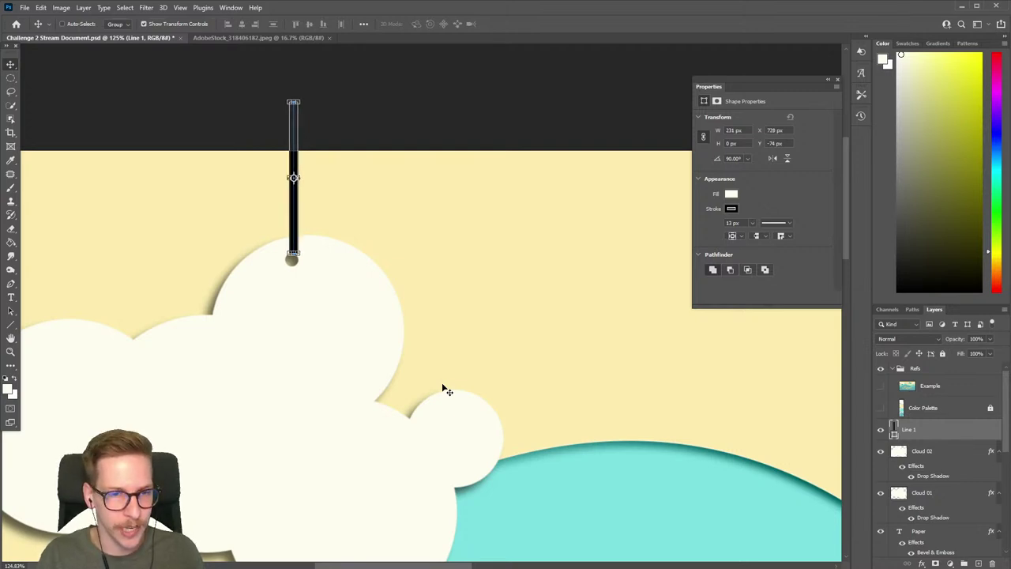
pyautogui.press('Right')
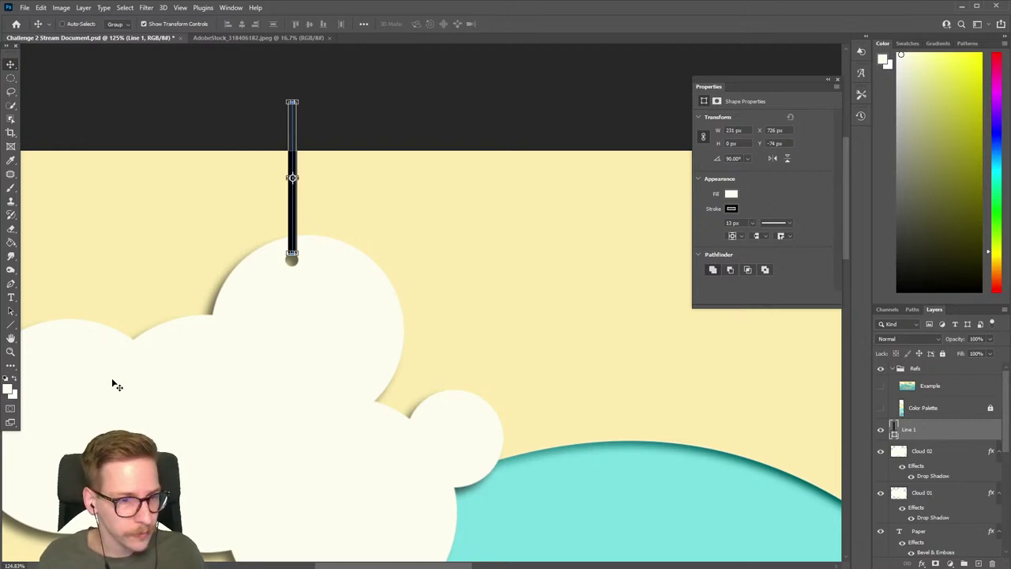
# Step: Change the line's stroke colour to off-white and remove its fill
pyautogui.click(12, 324)
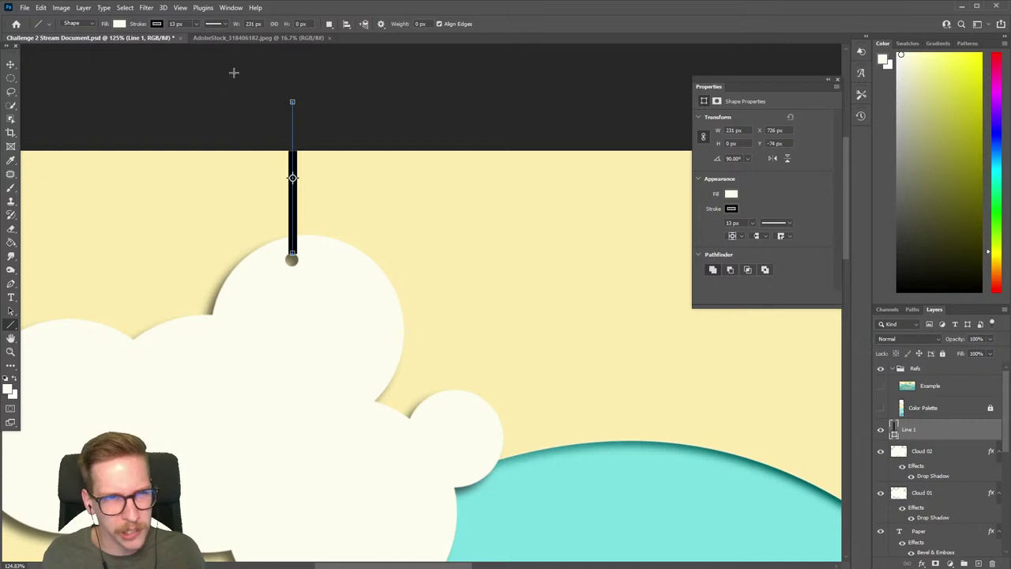
pyautogui.click(157, 24)
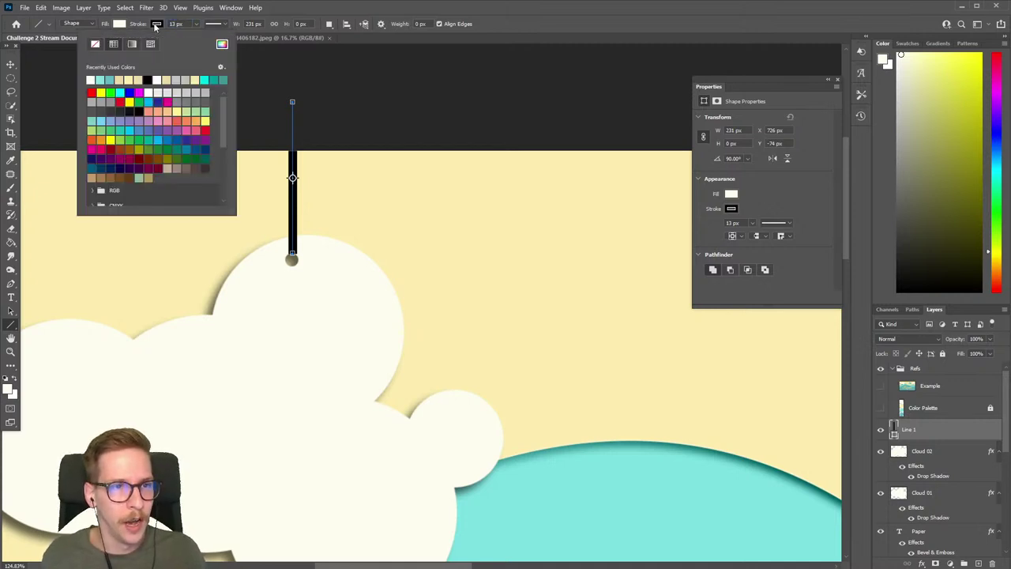
pyautogui.click(92, 79)
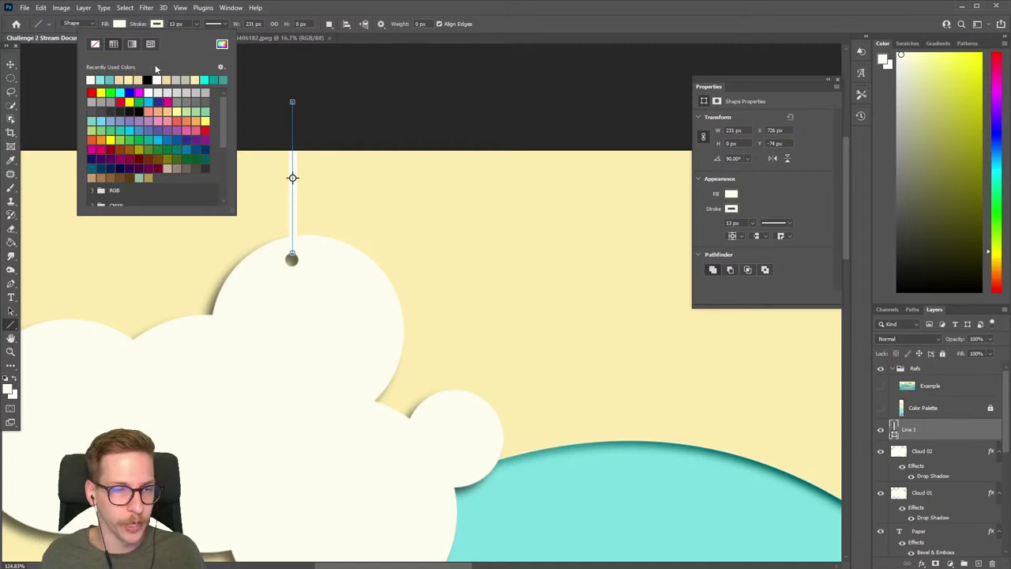
pyautogui.click(119, 24)
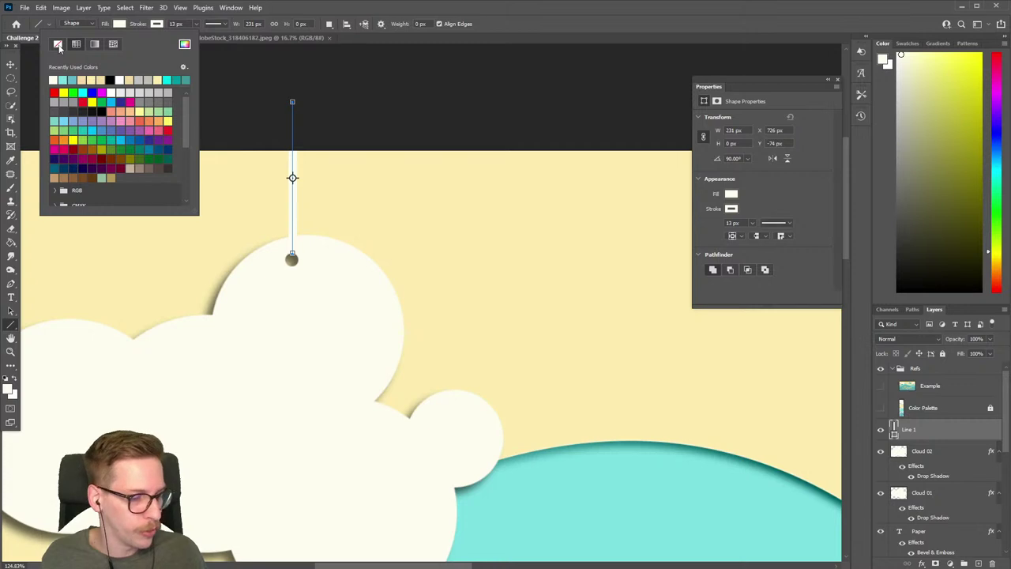
pyautogui.click(58, 45)
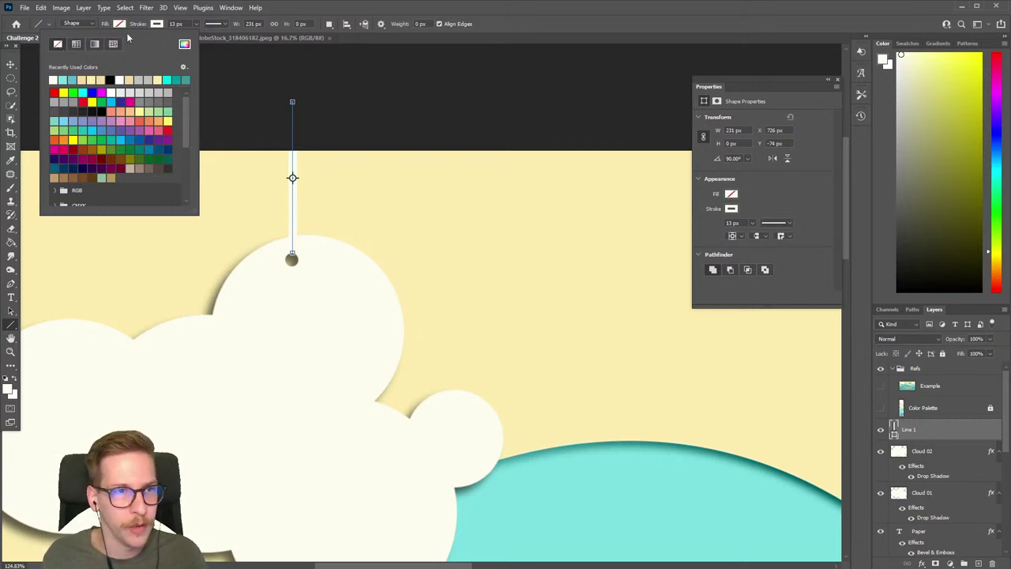
# Step: Set the line's stroke width to 2 px
pyautogui.click(288, 10)
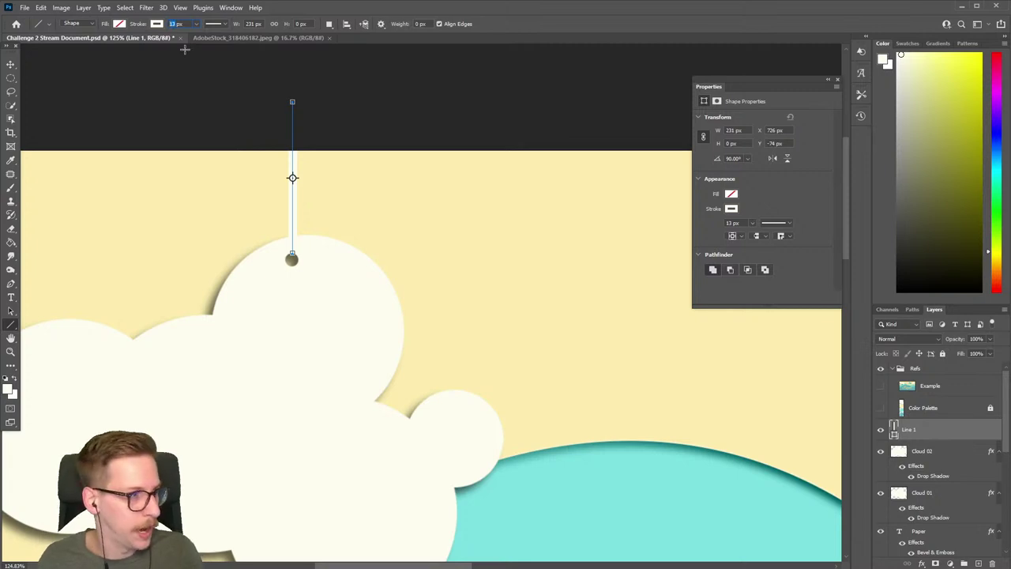
pyautogui.write('2')
pyautogui.press('Return')
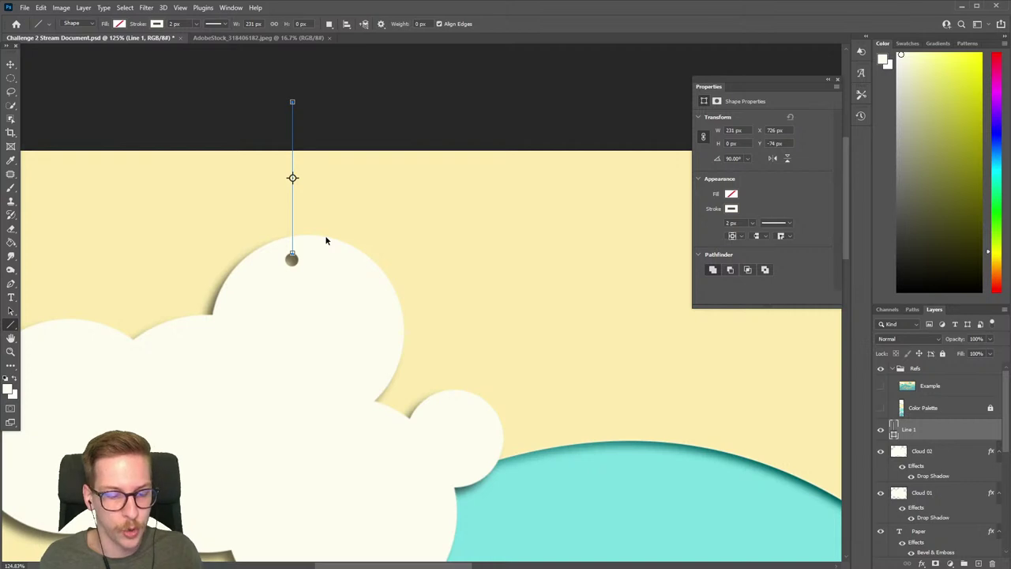
pyautogui.press('Return')
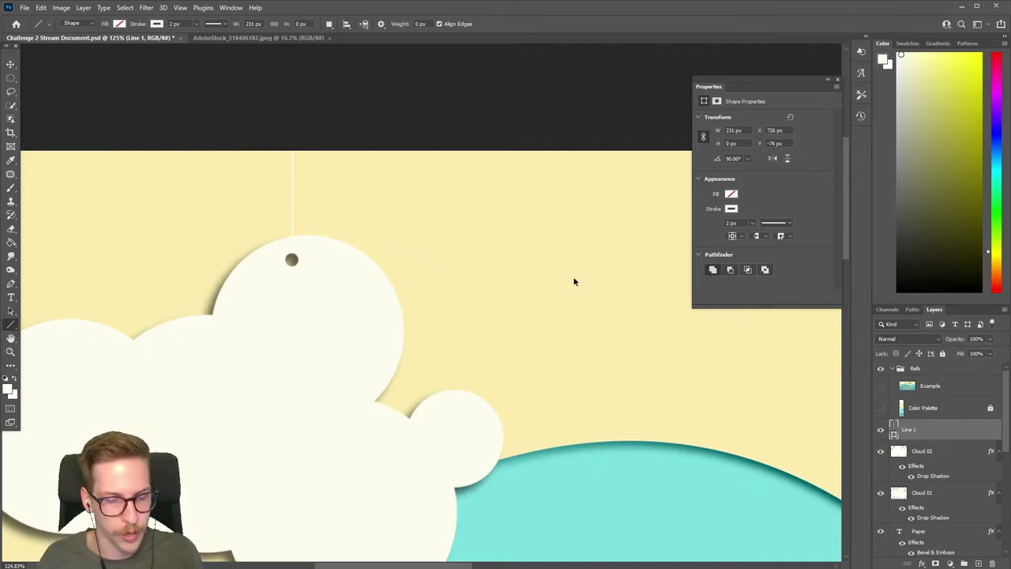
# Step: Fine-tune the thin line's position so it lines up with the centre of the left-hand cloud's hole
pyautogui.hotkey('ctrl', 't')
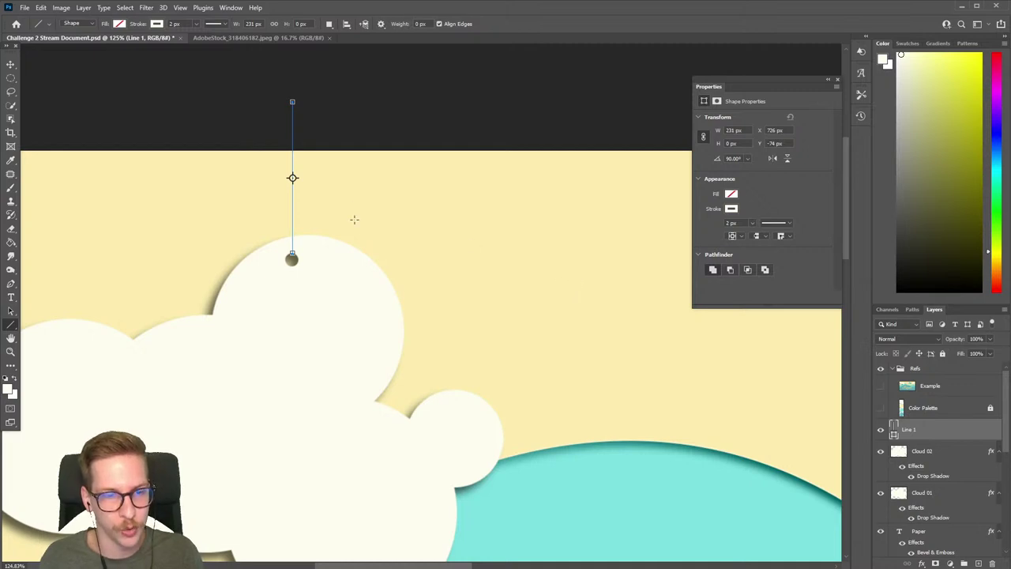
pyautogui.press('Return')
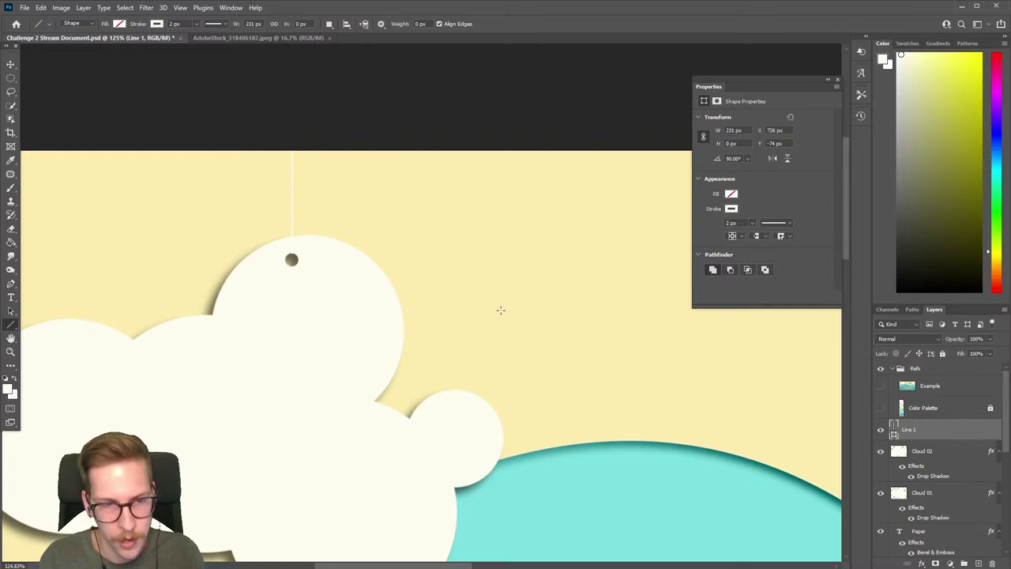
pyautogui.press('v')
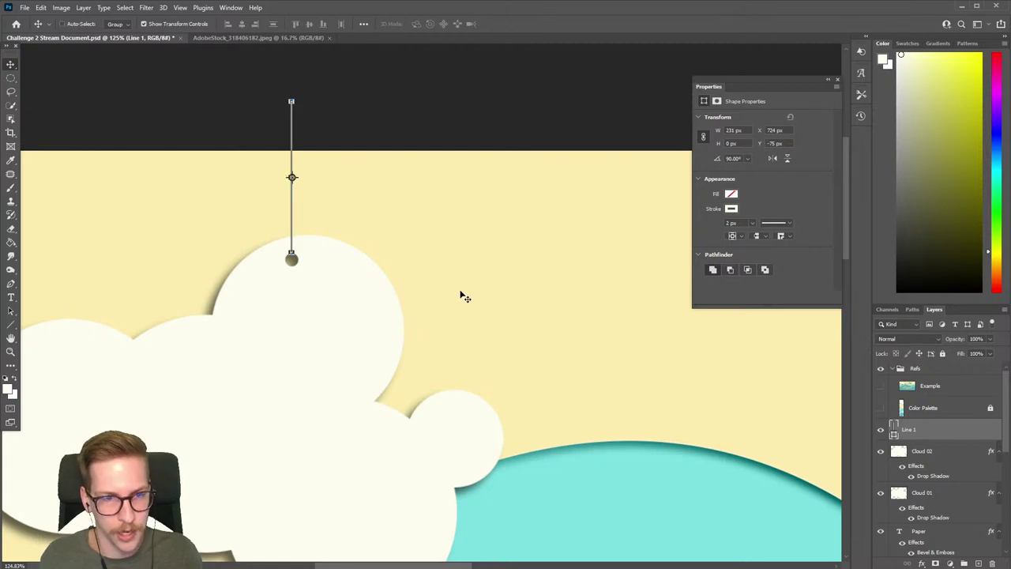
pyautogui.scroll(-3, 553, 299)
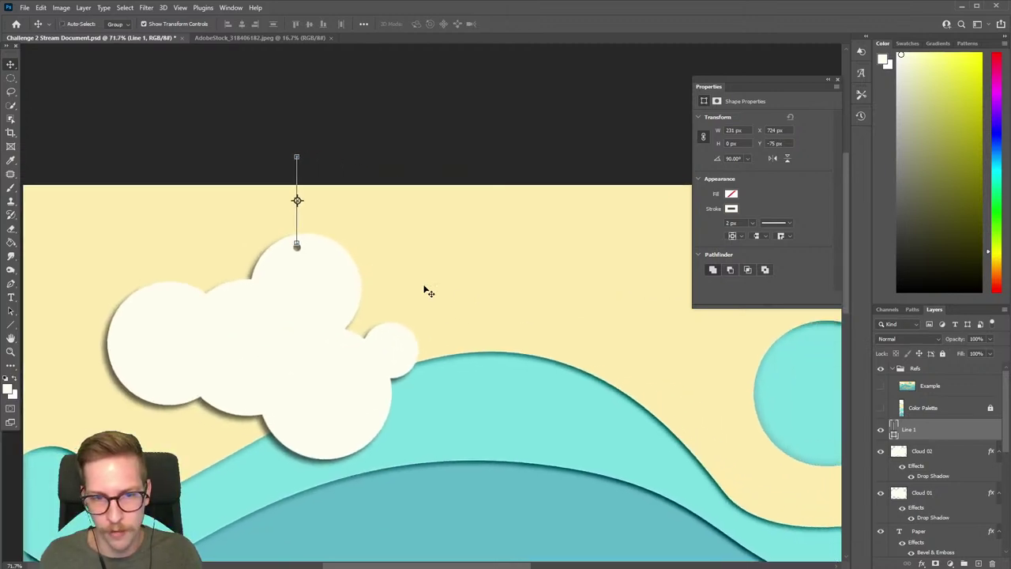
pyautogui.scroll(1, 426, 292)
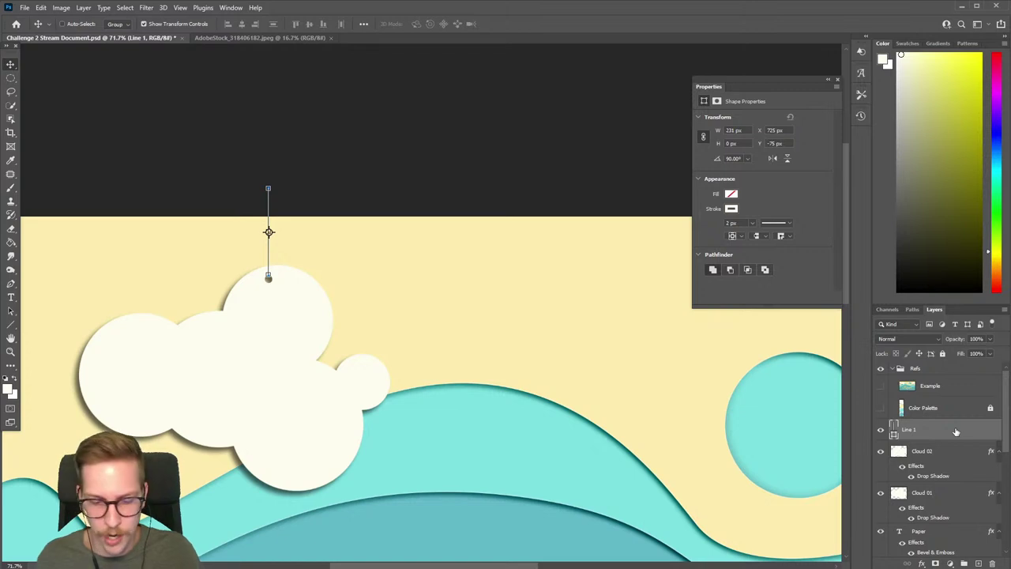
# Step: Duplicate the Line 1 layer and move the copy across the canvas so it hangs down to the right-hand cloud's hole
pyautogui.hotkey('ctrl', 'j')
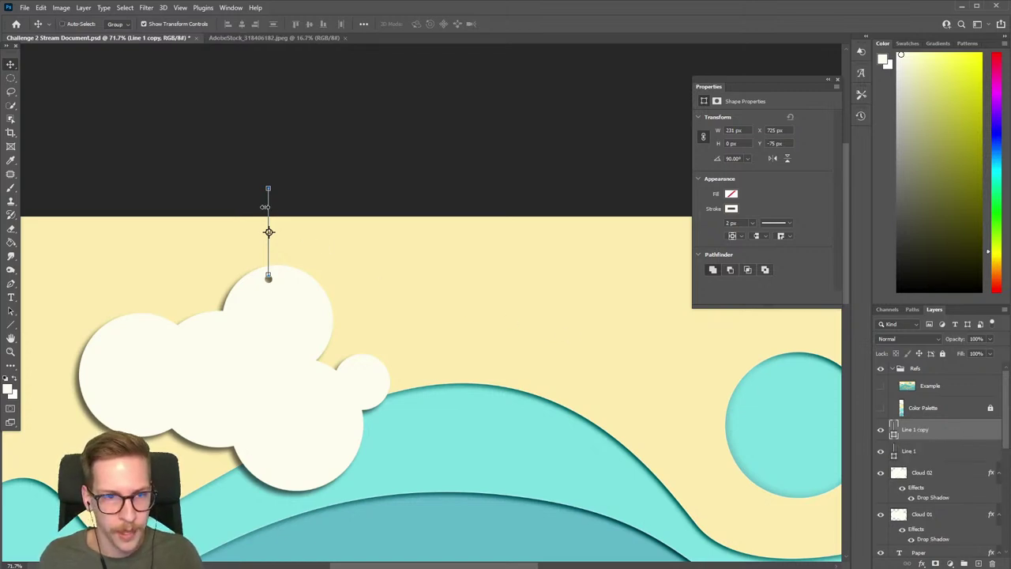
pyautogui.moveTo(269, 209); pyautogui.dragTo(482, 218)
pyautogui.moveTo(572, 259); pyautogui.dragTo(210, 240)
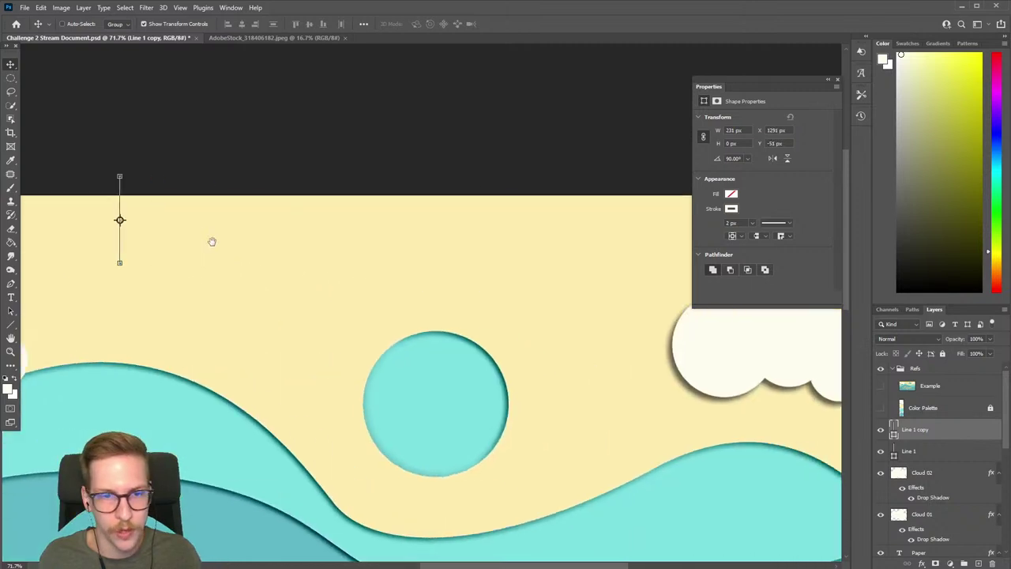
pyautogui.hotkey('ctrl', 't')
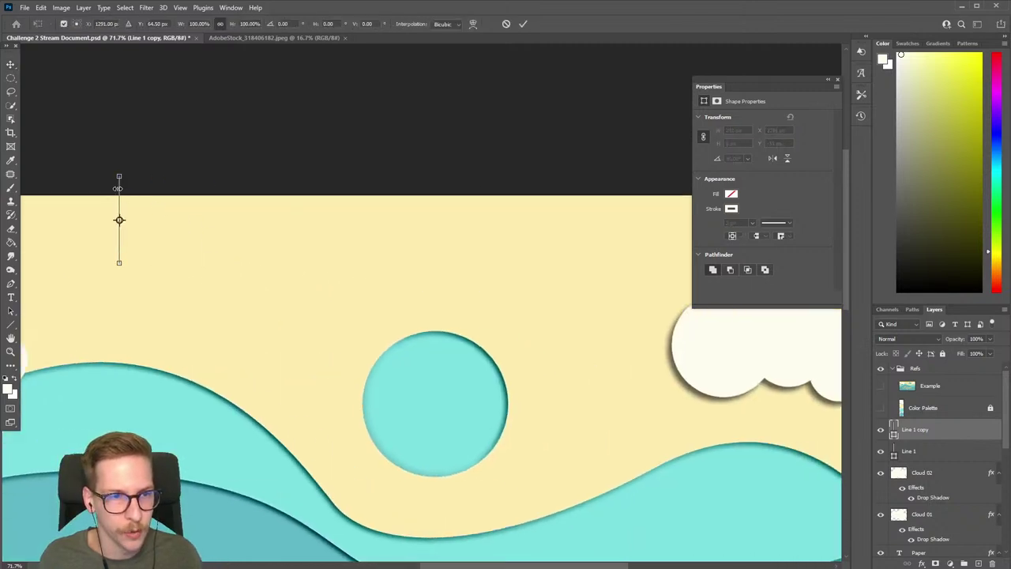
pyautogui.moveTo(119, 189); pyautogui.dragTo(619, 201)
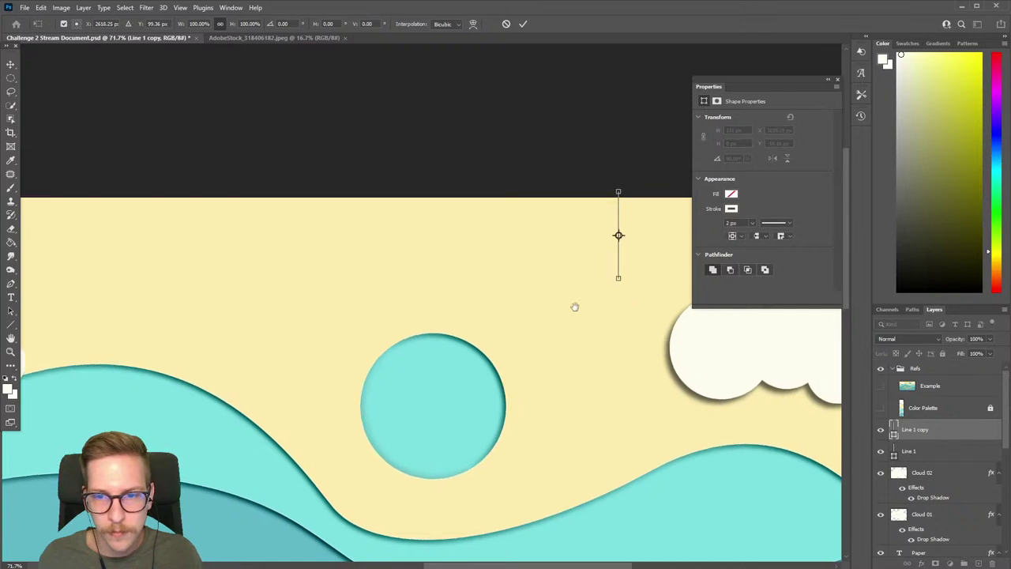
pyautogui.moveTo(616, 276); pyautogui.dragTo(294, 282)
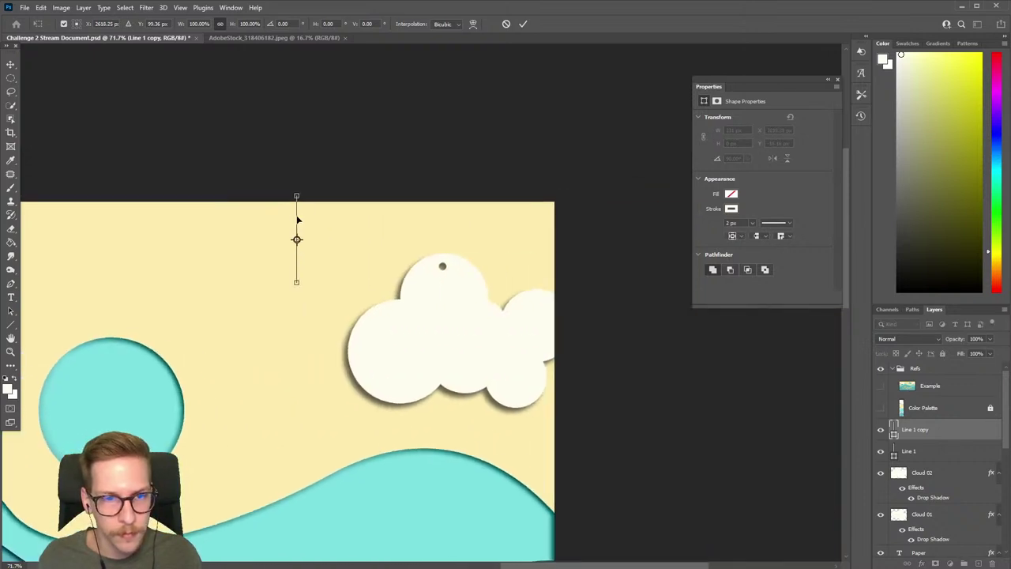
pyautogui.moveTo(299, 218); pyautogui.dragTo(444, 201)
pyautogui.scroll(5, 463, 289)
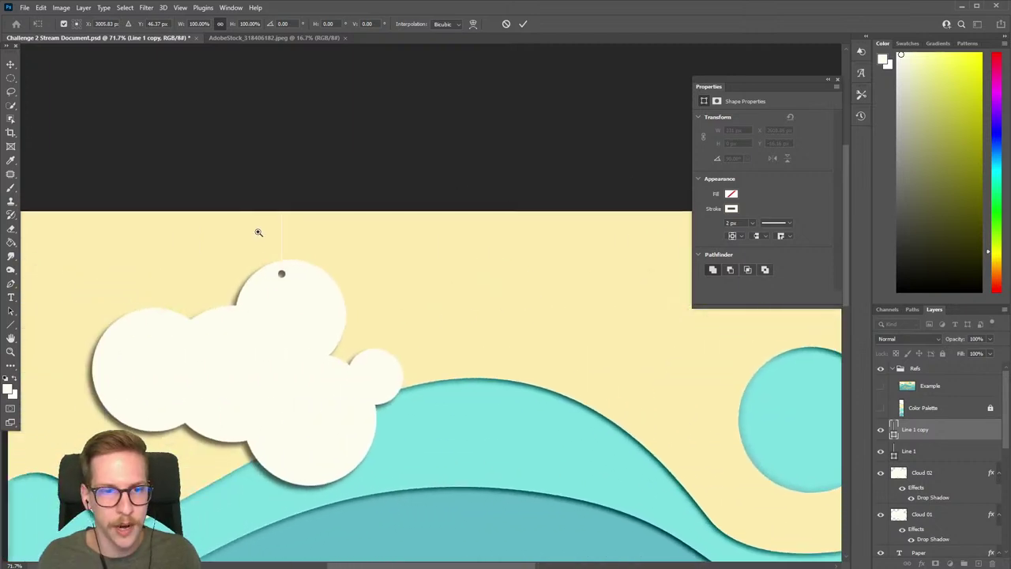
pyautogui.press('Return')
# Step: Add a drop shadow to the Line 1 layer with 20% opacity, 3 px distance and 3 px size
pyautogui.click(920, 451)
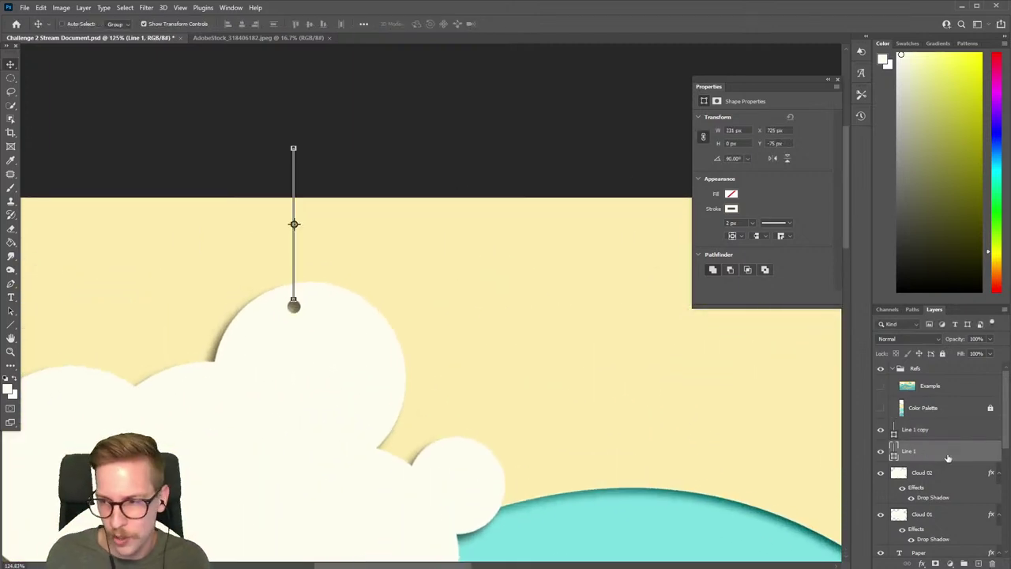
pyautogui.doubleClick(952, 457)
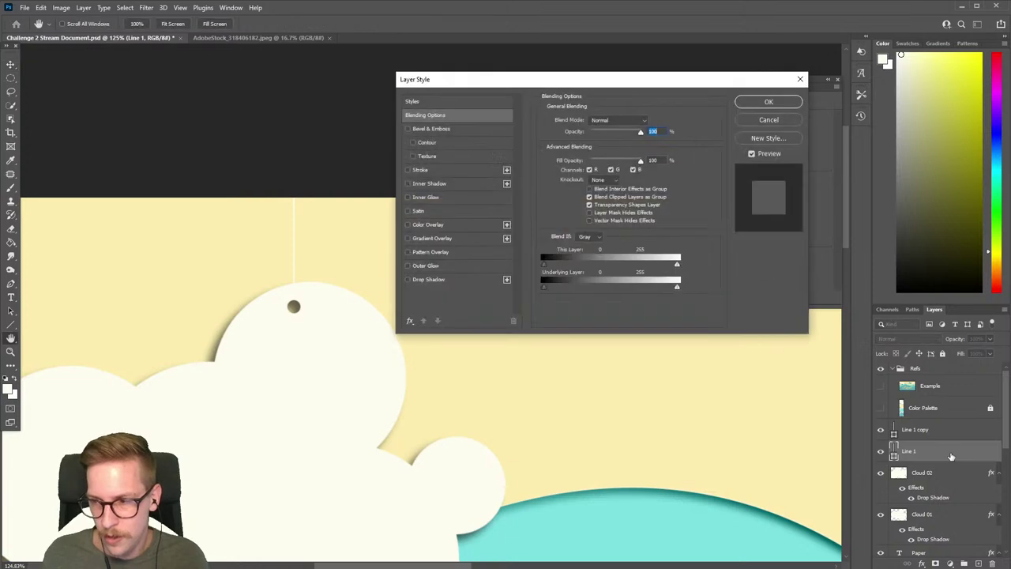
pyautogui.click(419, 279)
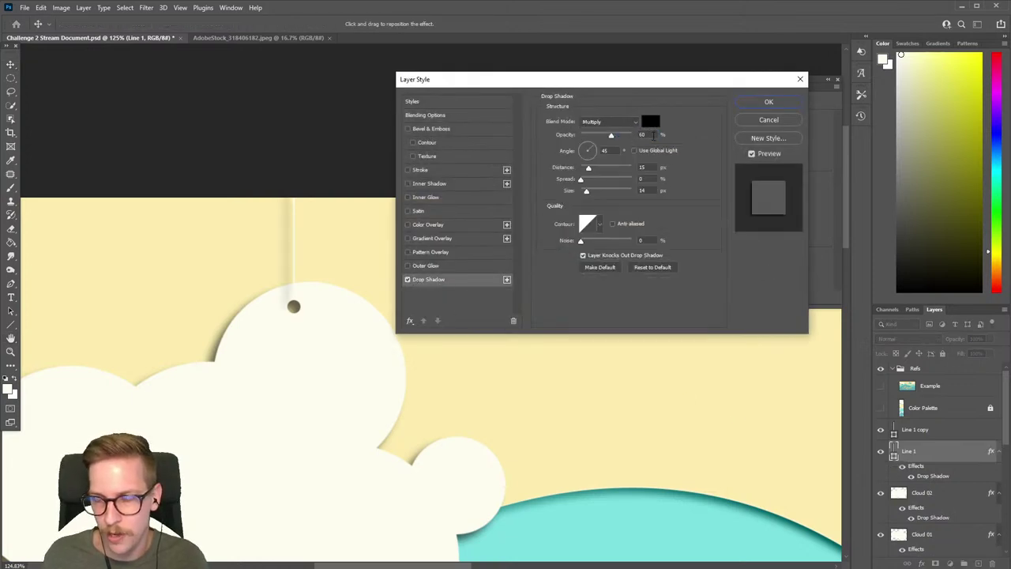
pyautogui.moveTo(572, 136); pyautogui.dragTo(572, 139)
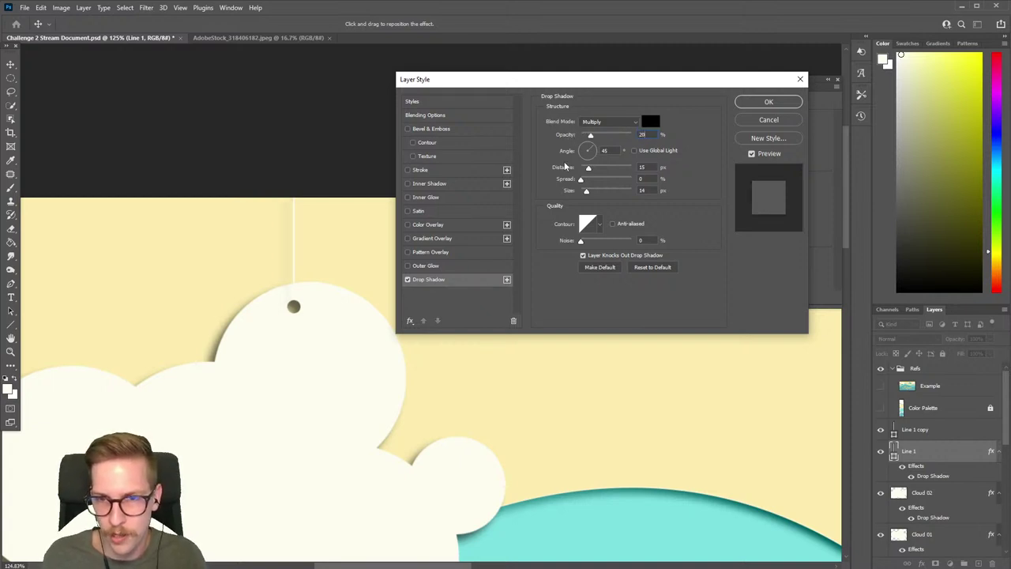
pyautogui.click(641, 168)
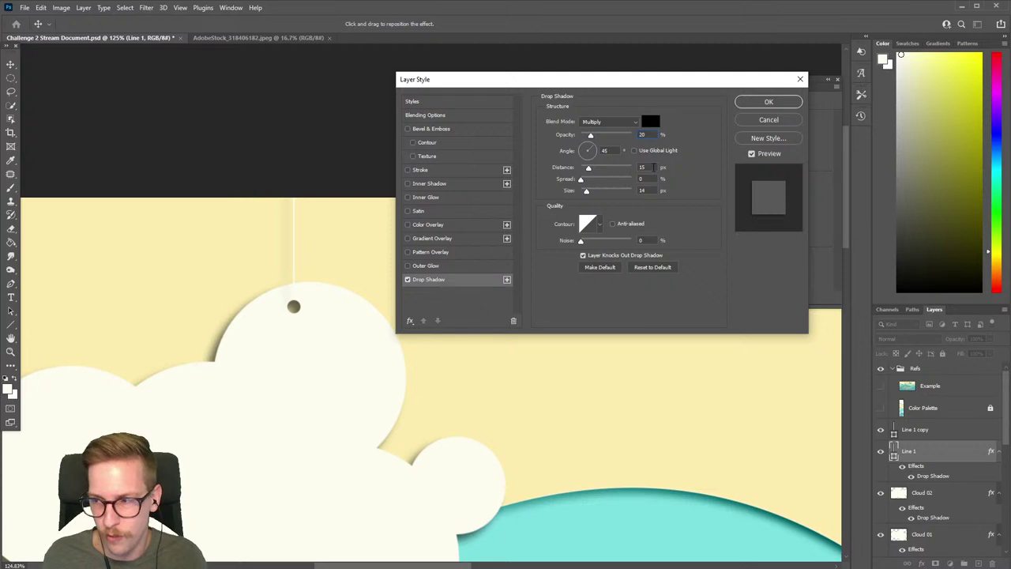
pyautogui.doubleClick(652, 168)
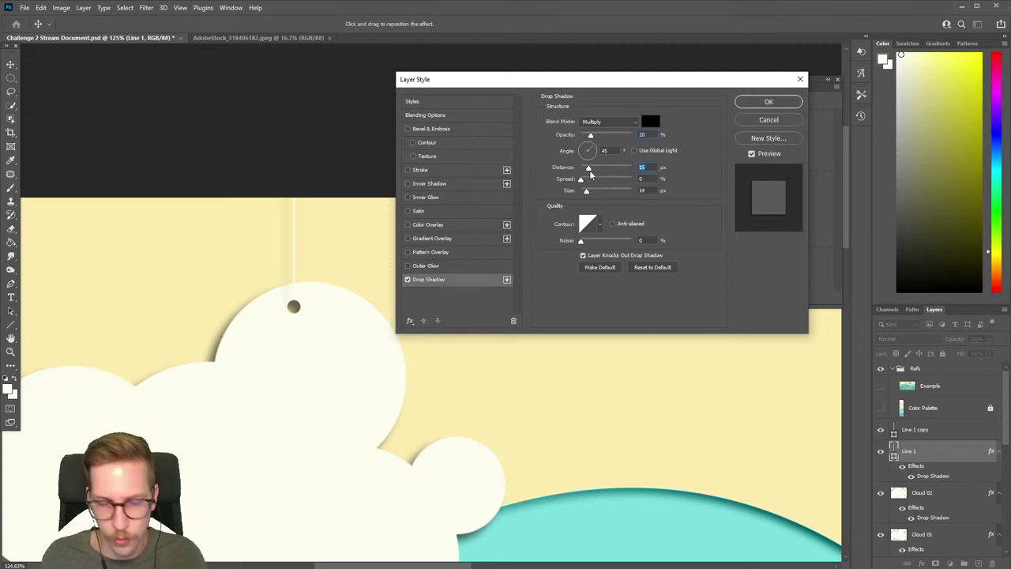
pyautogui.write('3')
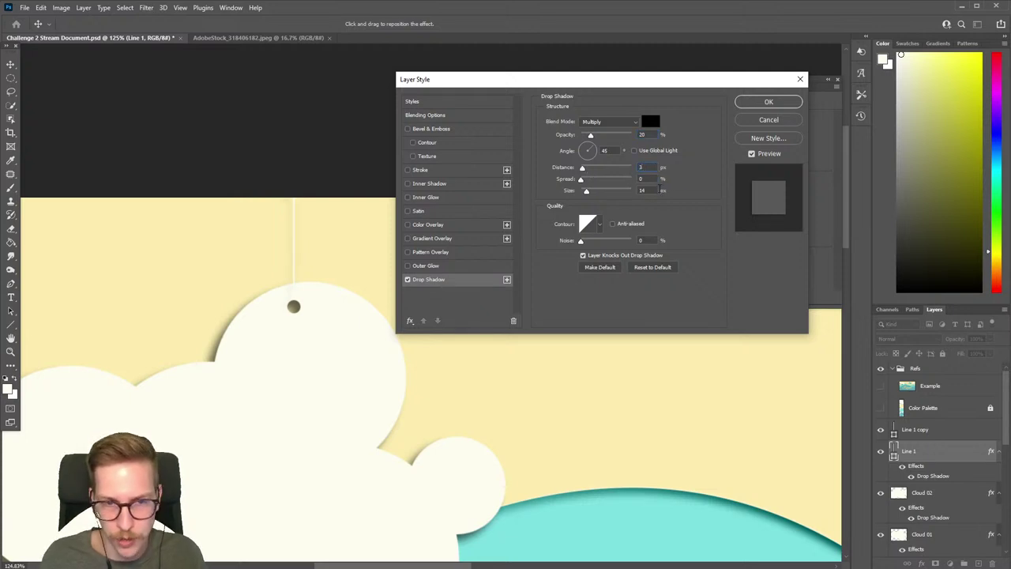
pyautogui.doubleClick(660, 190)
pyautogui.write('3')
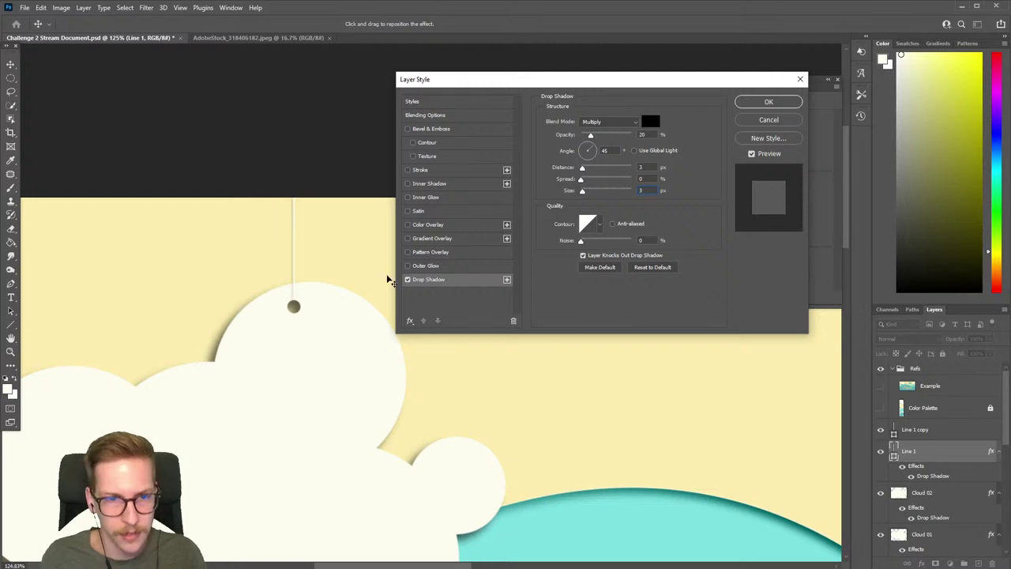
pyautogui.click(769, 102)
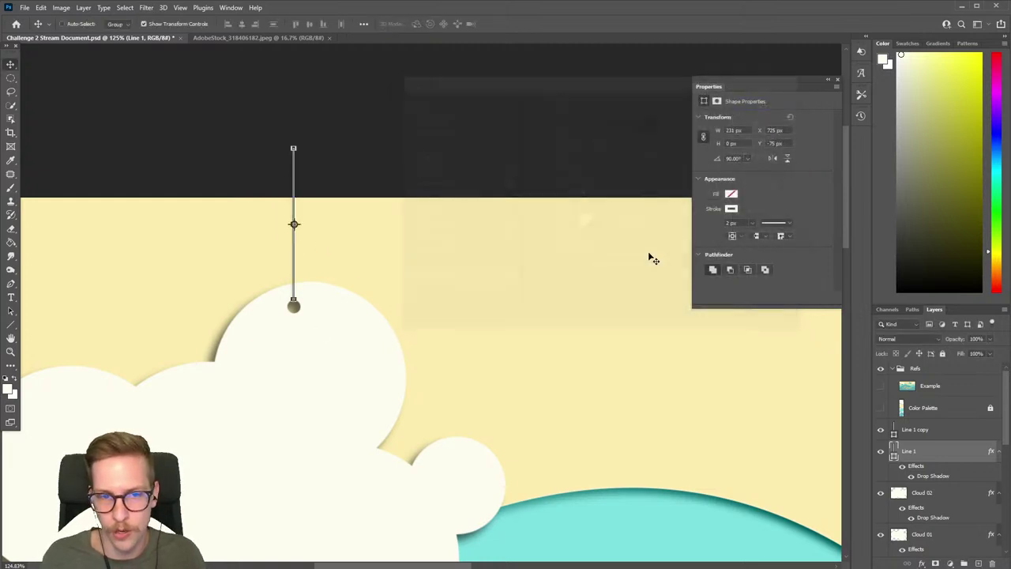
# Step: Copy the layer style from Line 1 and paste it onto the Line 1 copy layer
pyautogui.hscroll(5, 431, 309)
pyautogui.scroll(-3, 524, 318)
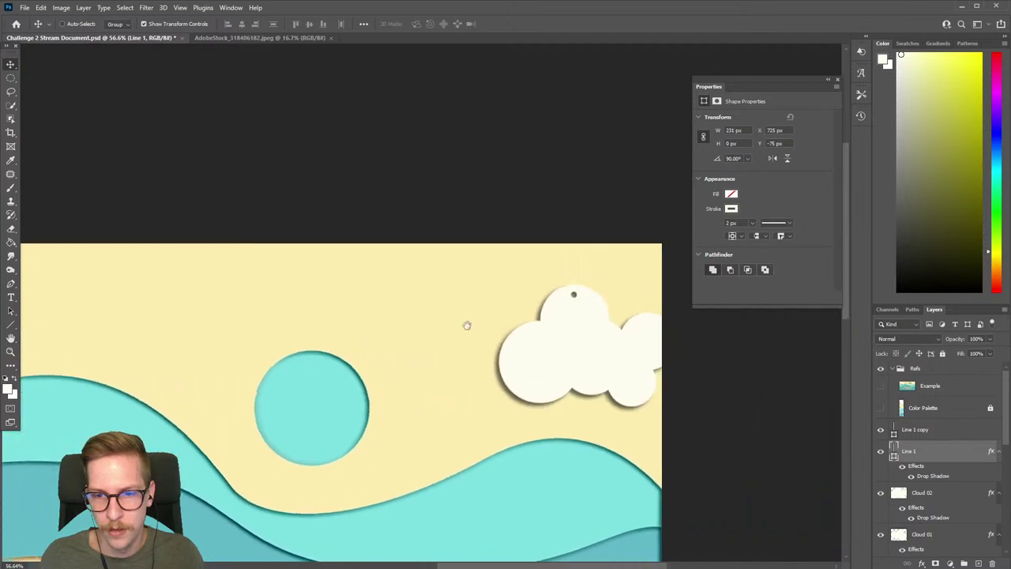
pyautogui.scroll(4, 569, 282)
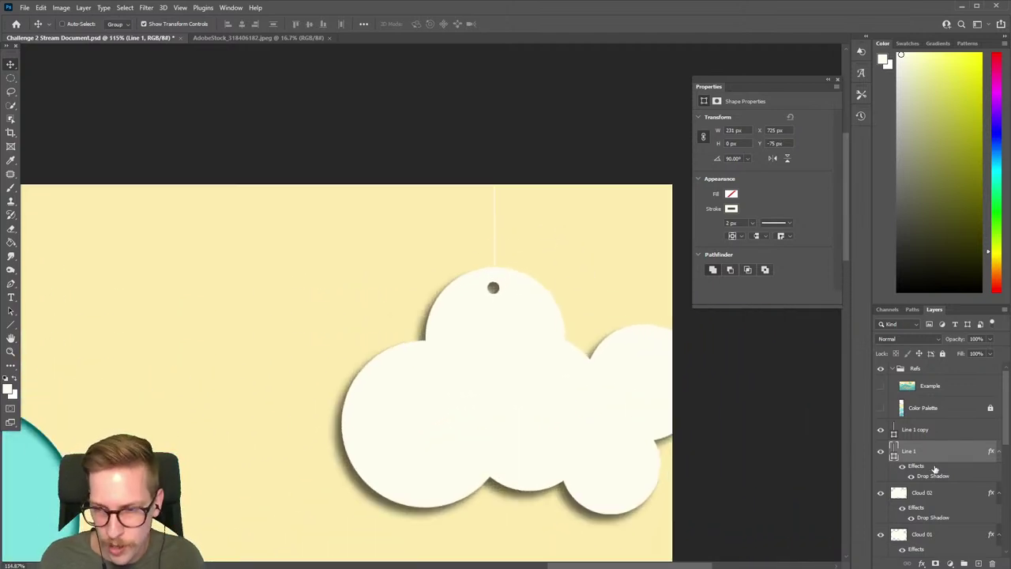
pyautogui.rightClick(937, 471)
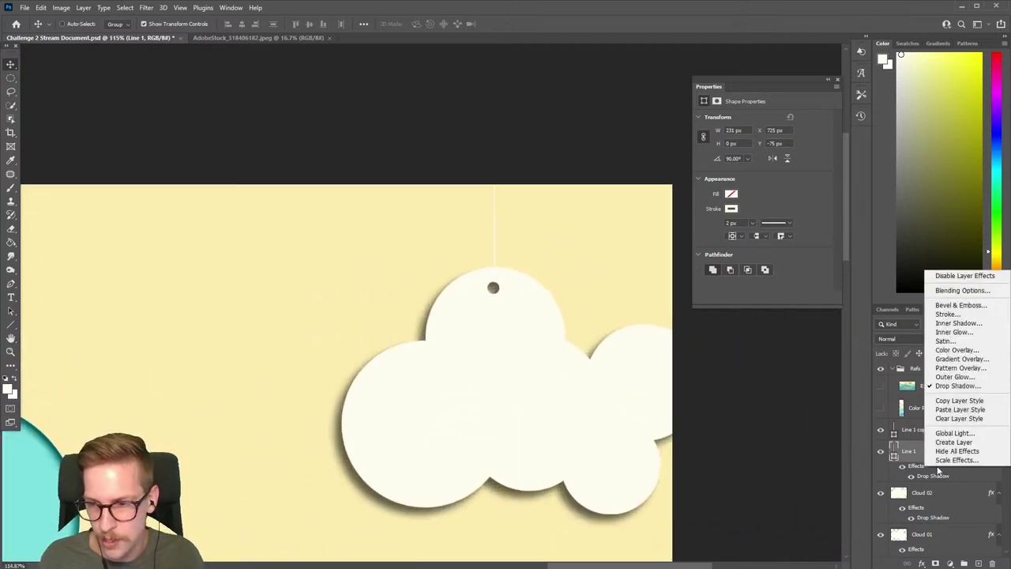
pyautogui.click(948, 401)
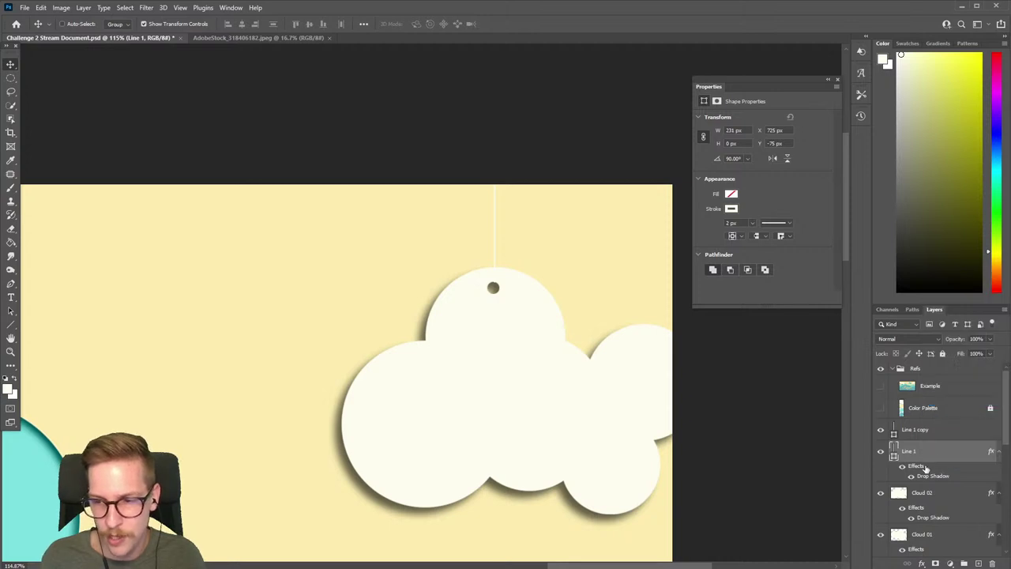
pyautogui.click(928, 433)
pyautogui.rightClick(929, 434)
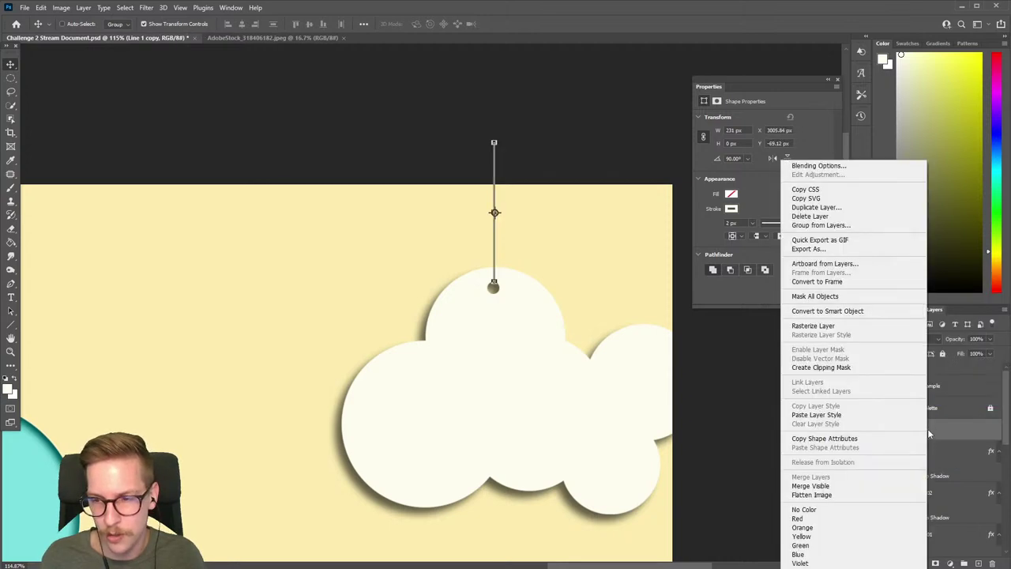
pyautogui.click(819, 415)
# Step: Hide the shape properties and examine the strings, clouds, waves and lettering across the whole artwork
pyautogui.press('b')
pyautogui.scroll(-5, 526, 332)
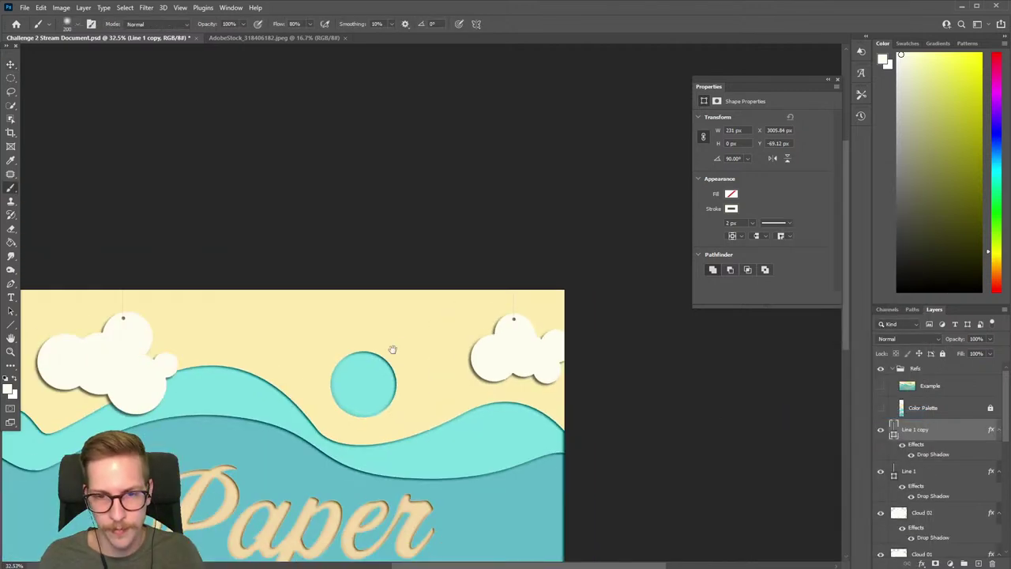
pyautogui.scroll(2, 515, 287)
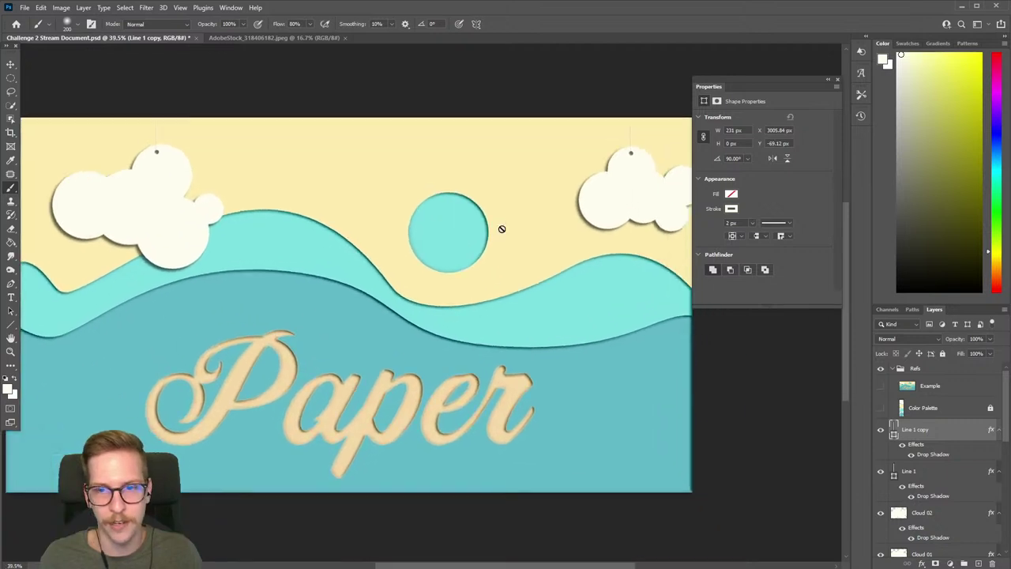
pyautogui.click(837, 80)
pyautogui.moveTo(585, 149); pyautogui.dragTo(635, 138)
pyautogui.scroll(-2, 621, 158)
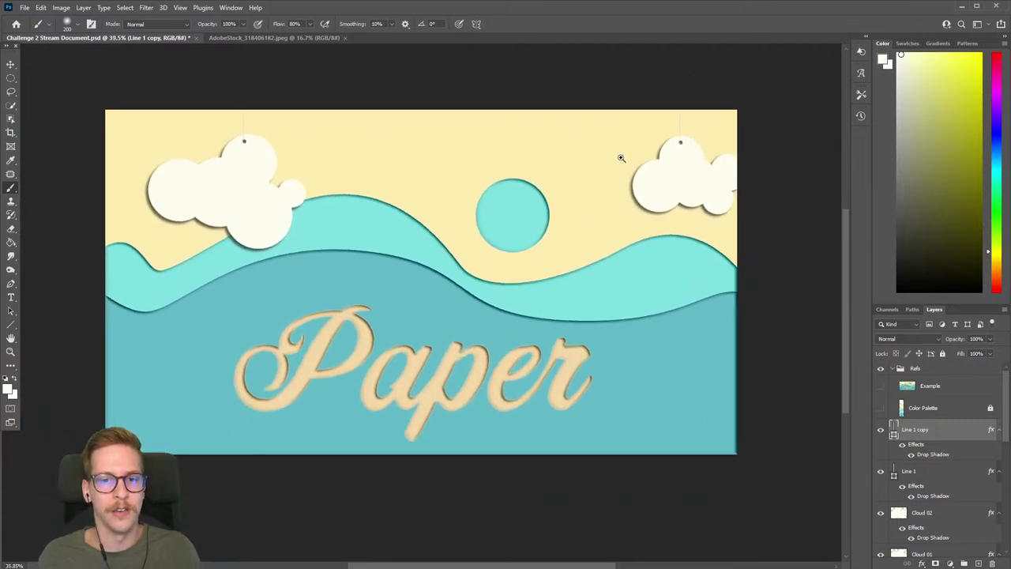
pyautogui.scroll(2, 553, 209)
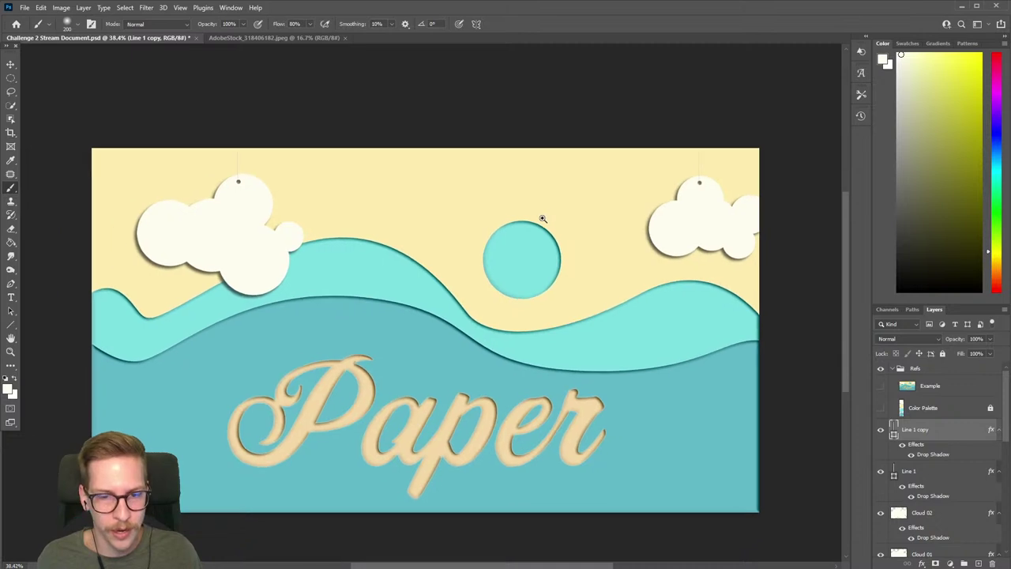
pyautogui.scroll(-1, 557, 234)
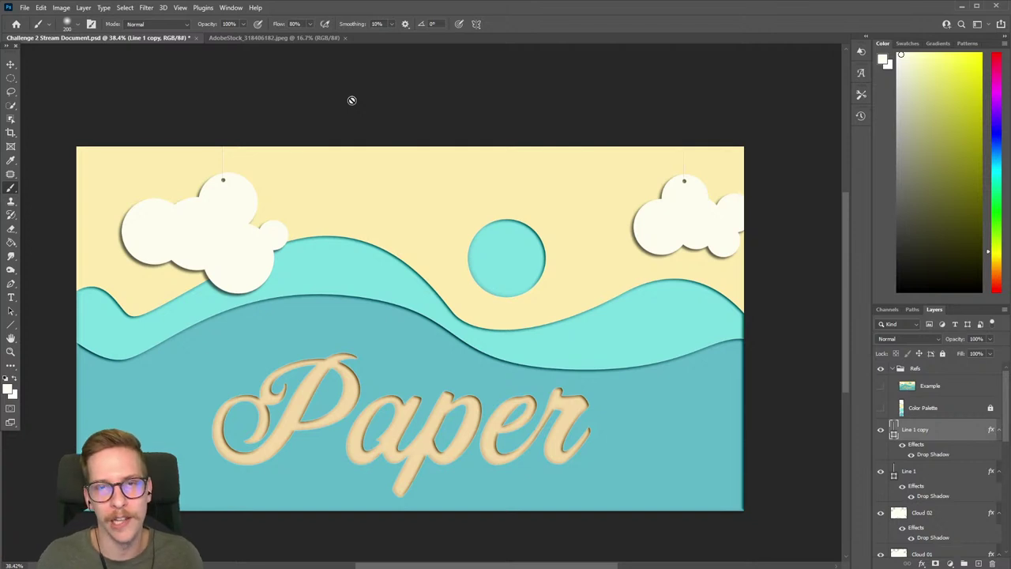
# Step: Copy the paper texture from AdobeStock_318406182.jpeg and paste it above the Example layer in the artwork document
pyautogui.click(260, 38)
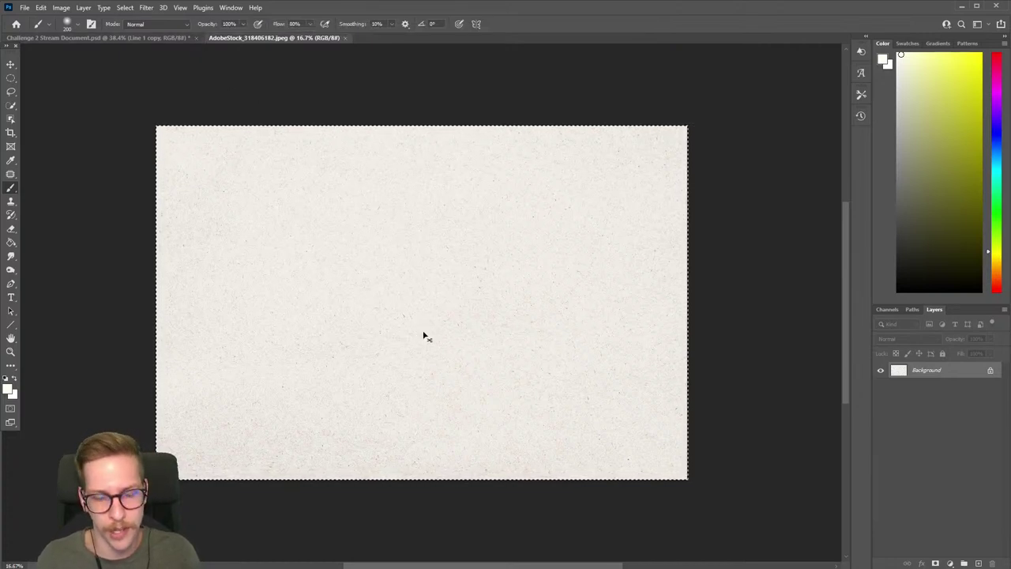
pyautogui.click(139, 37)
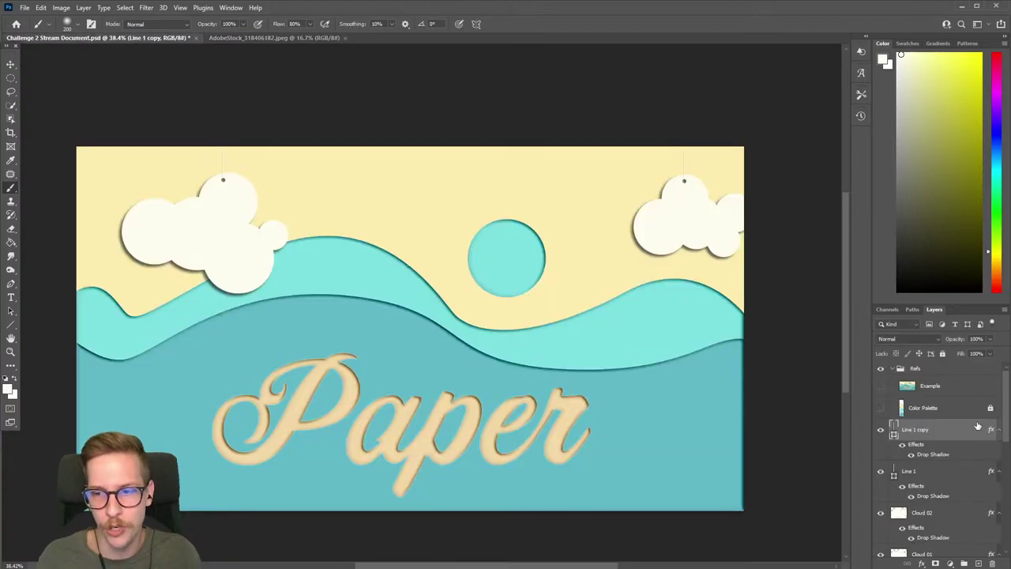
pyautogui.click(929, 393)
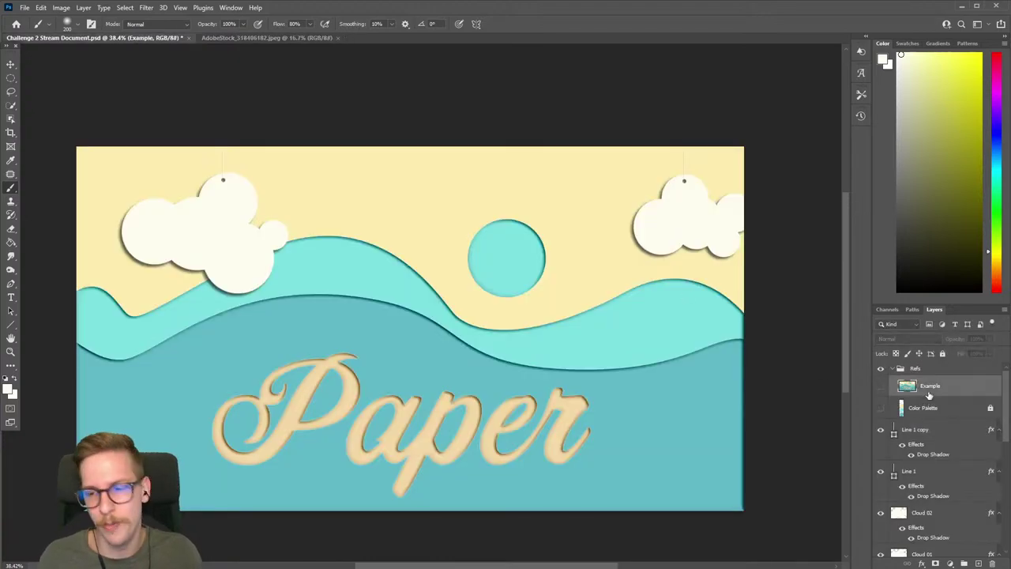
pyautogui.hotkey('ctrl', 'v')
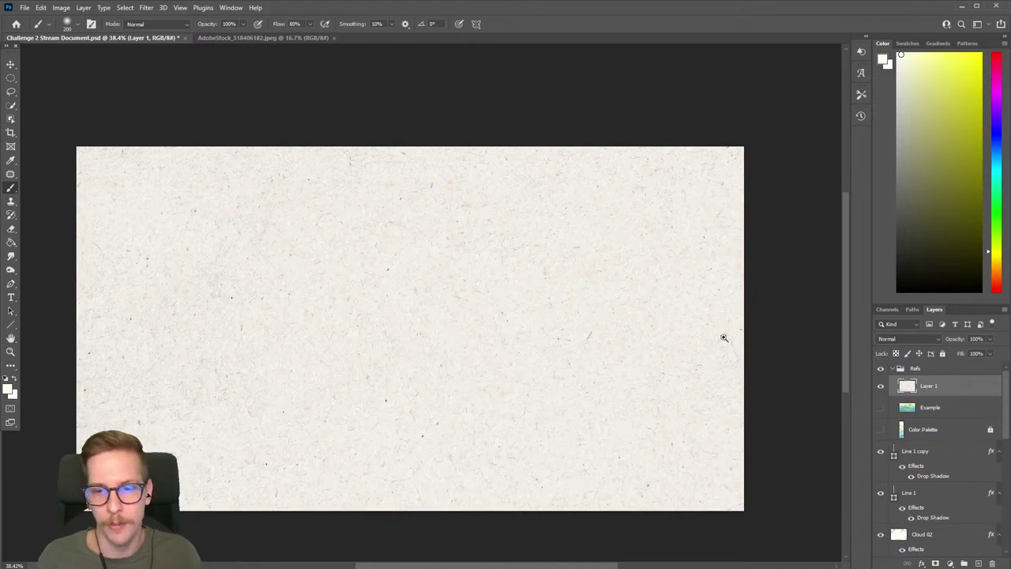
# Step: Scale the pasted paper texture down to about 55% and position it so it covers the whole canvas
pyautogui.scroll(-5, 726, 336)
pyautogui.moveTo(770, 343); pyautogui.dragTo(553, 261)
pyautogui.scroll(-1, 553, 261)
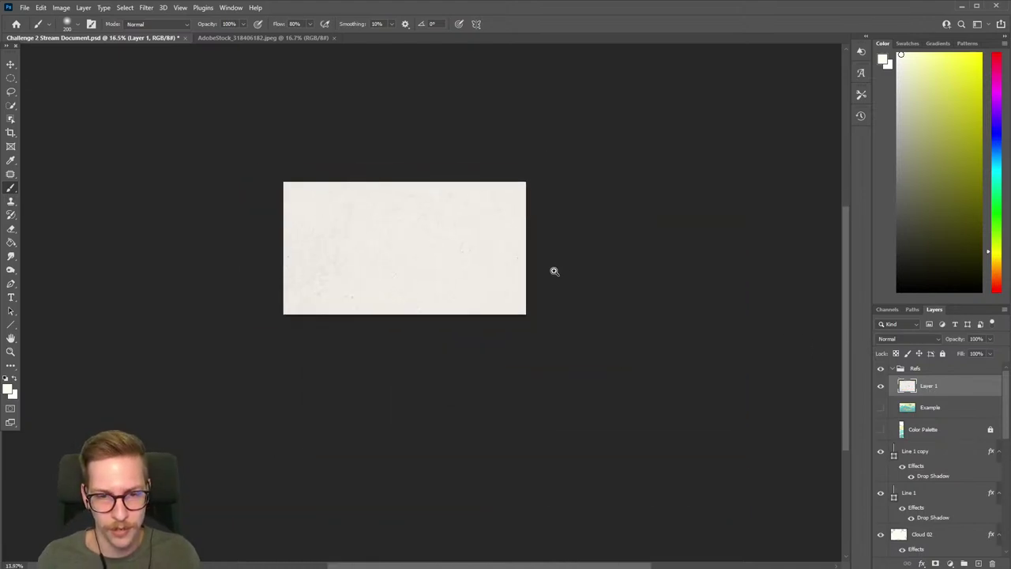
pyautogui.press('v')
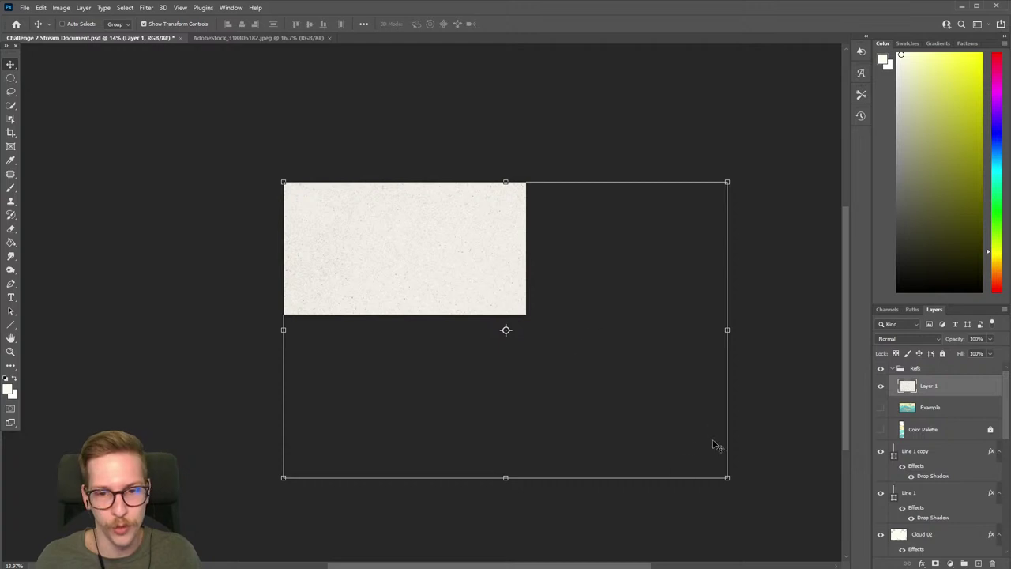
pyautogui.moveTo(727, 478); pyautogui.dragTo(533, 332)
pyautogui.scroll(5, 406, 277)
pyautogui.scroll(3, 442, 295)
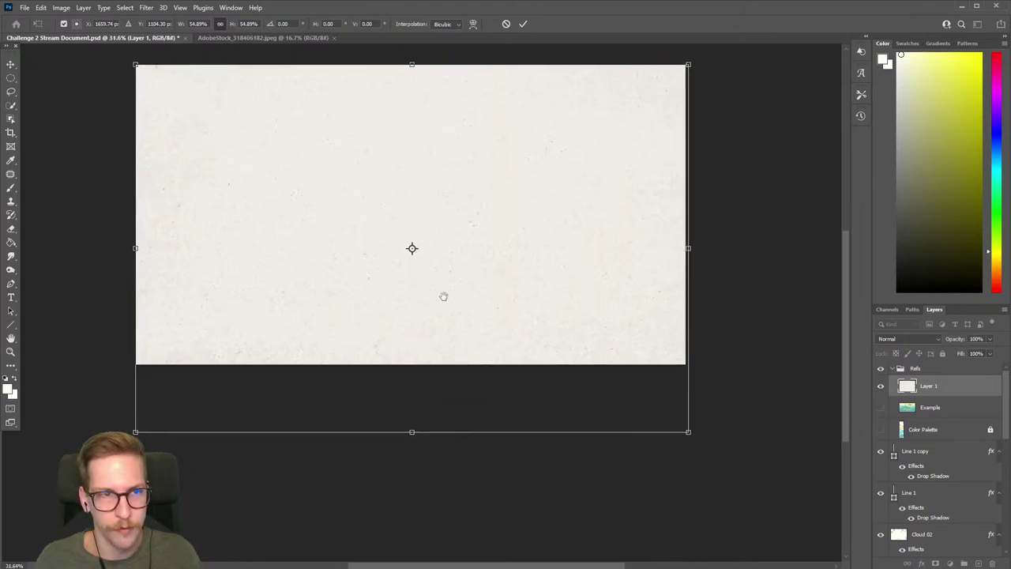
pyautogui.moveTo(464, 356)
pyautogui.mouseDown()
pyautogui.moveTo(488, 372)
pyautogui.moveTo(489, 358)
pyautogui.moveTo(472, 374)
pyautogui.mouseUp()
pyautogui.press('Return')
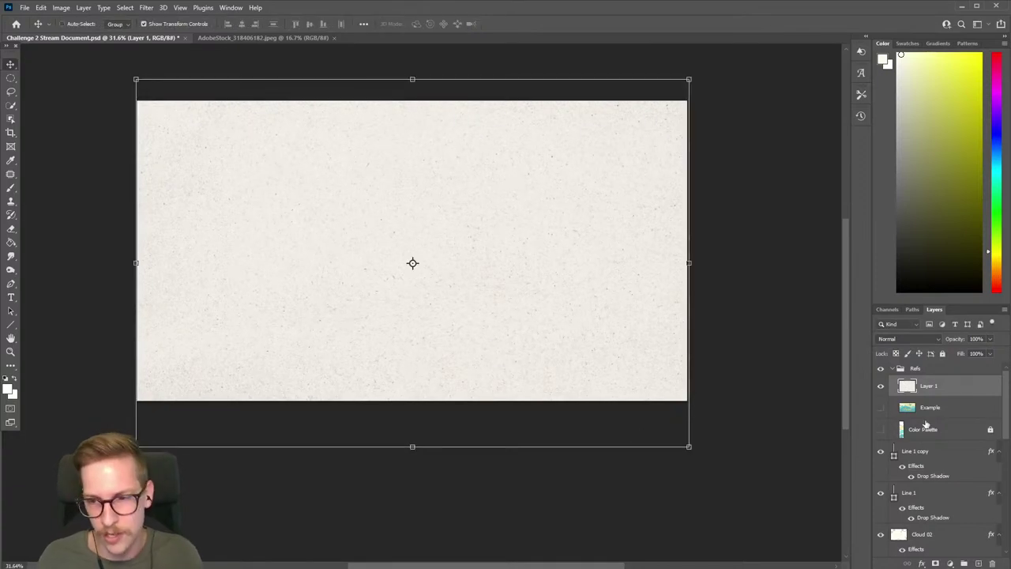
# Step: Set the paper texture layer's blend mode to Multiply
pyautogui.click(902, 340)
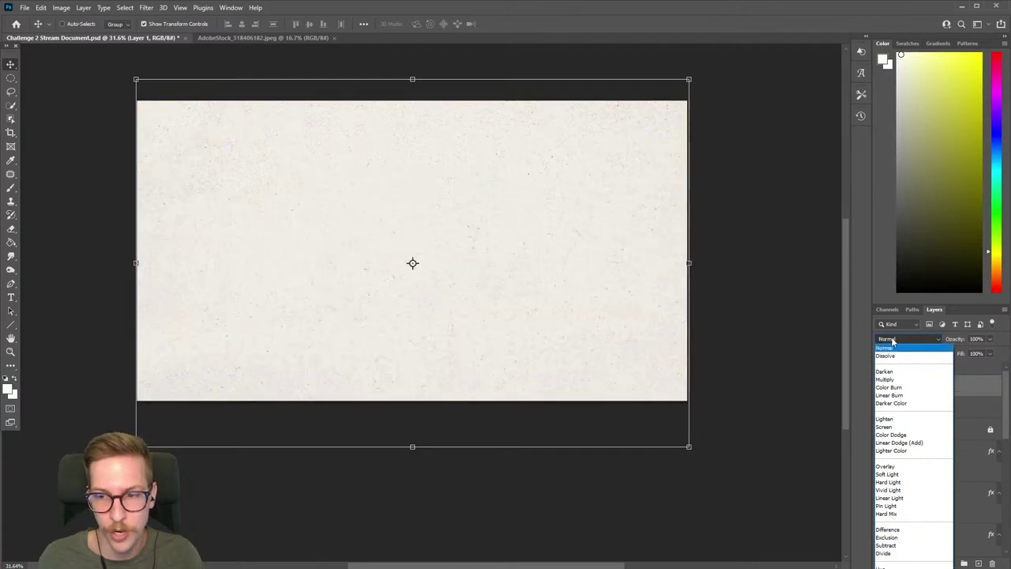
pyautogui.click(884, 348)
pyautogui.click(902, 339)
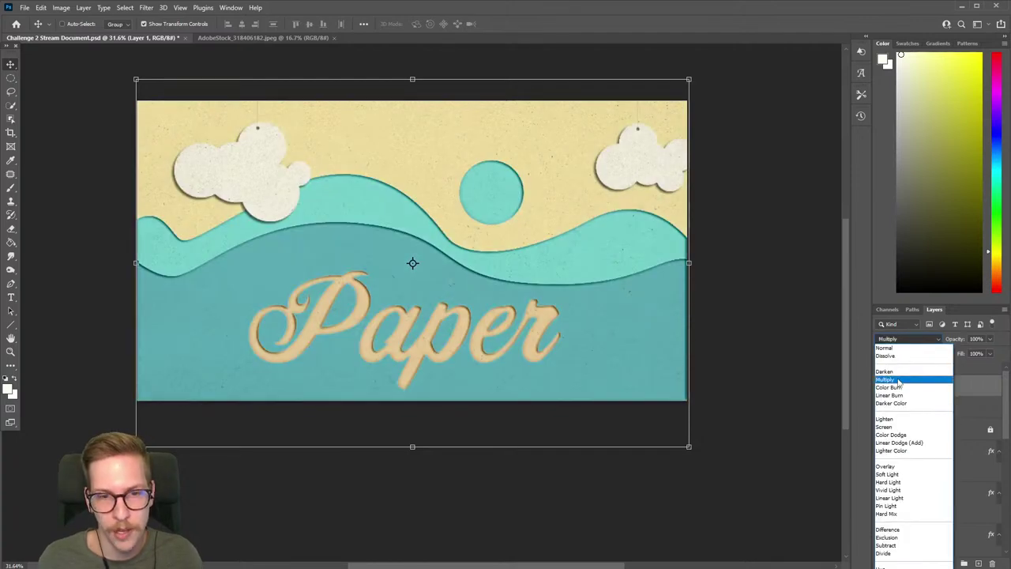
pyautogui.click(898, 382)
# Step: Examine the paper grain on the lettering, waves and clouds, both close up and across the full artwork
pyautogui.moveTo(399, 259); pyautogui.dragTo(401, 272)
pyautogui.press('b')
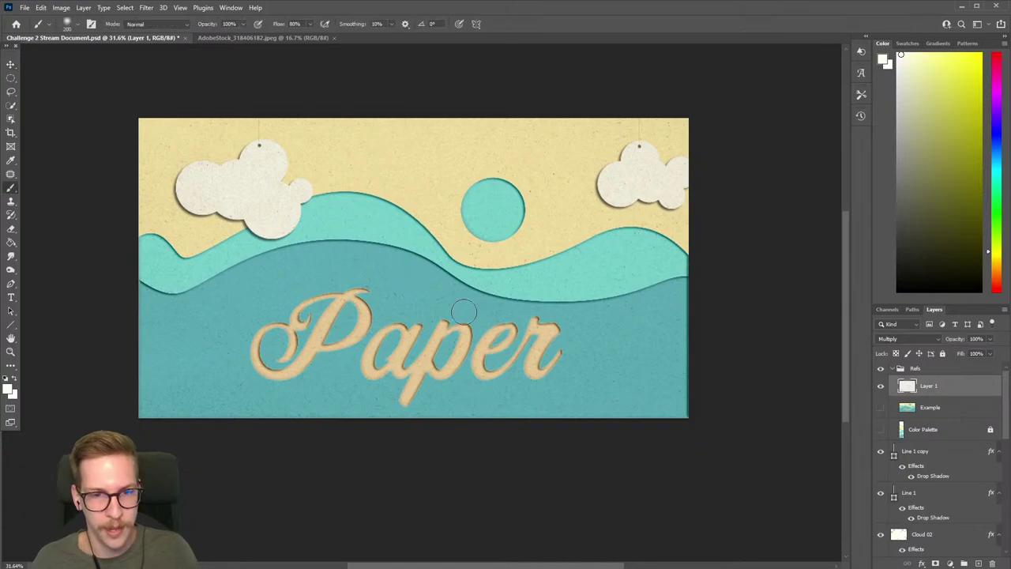
pyautogui.scroll(6, 464, 313)
pyautogui.moveTo(530, 402); pyautogui.dragTo(536, 261)
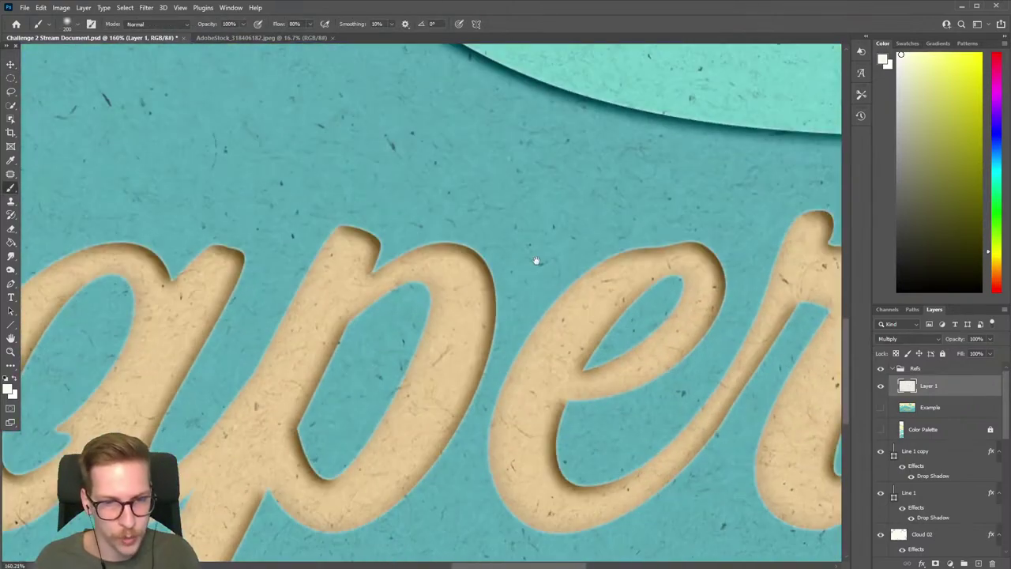
pyautogui.scroll(-4, 537, 261)
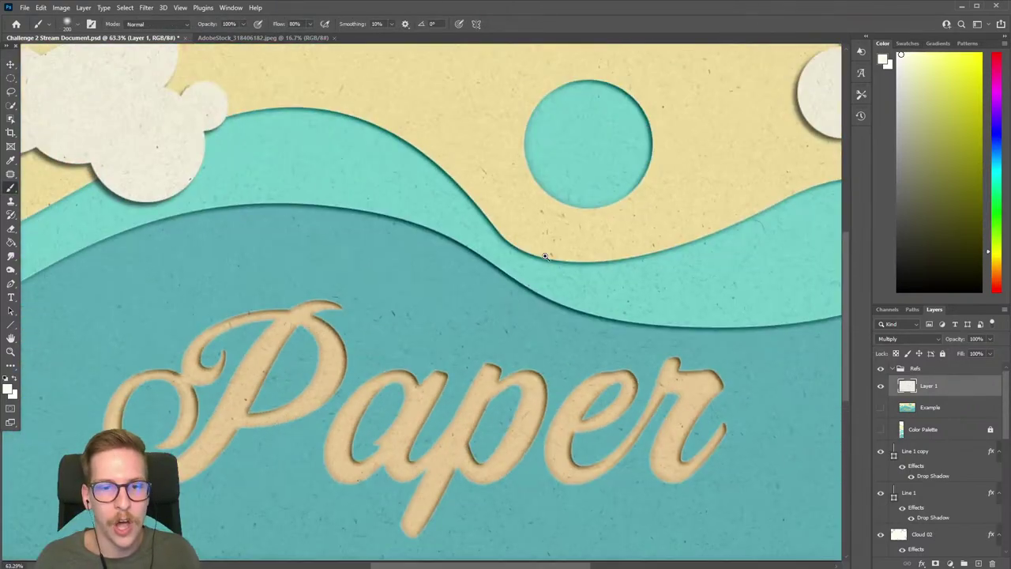
pyautogui.scroll(-3, 544, 257)
pyautogui.scroll(1, 501, 280)
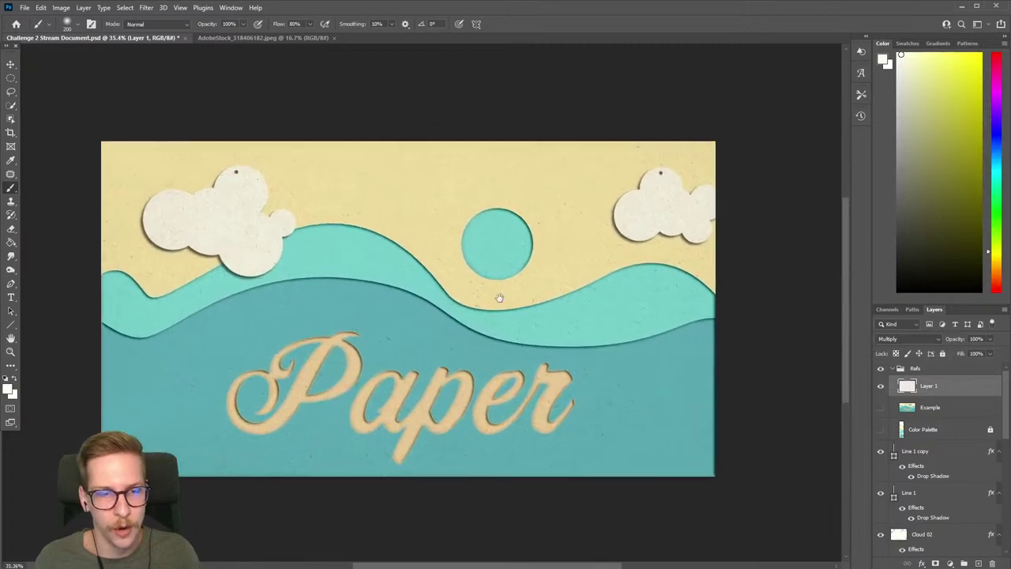
pyautogui.moveTo(500, 297); pyautogui.dragTo(514, 266)
pyautogui.scroll(1, 514, 266)
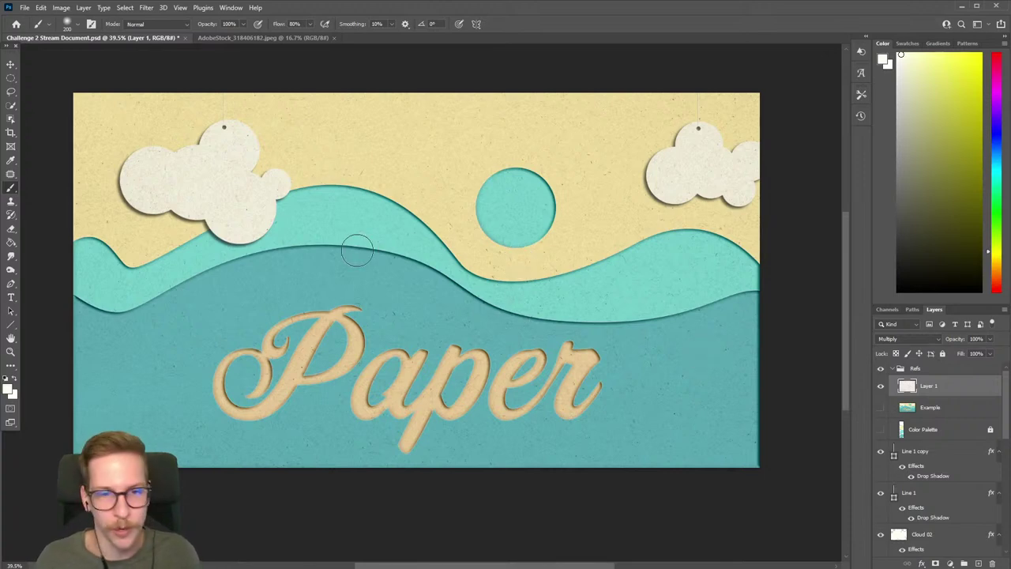
# Step: Add a Levels adjustment layer with the default settings above the paper texture layer
pyautogui.click(84, 7)
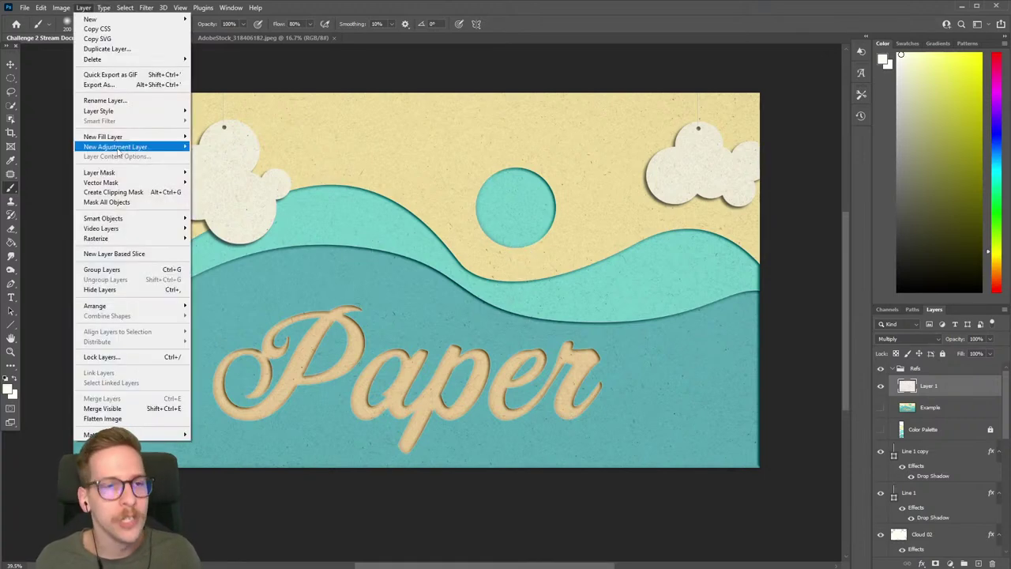
pyautogui.moveTo(120, 150)
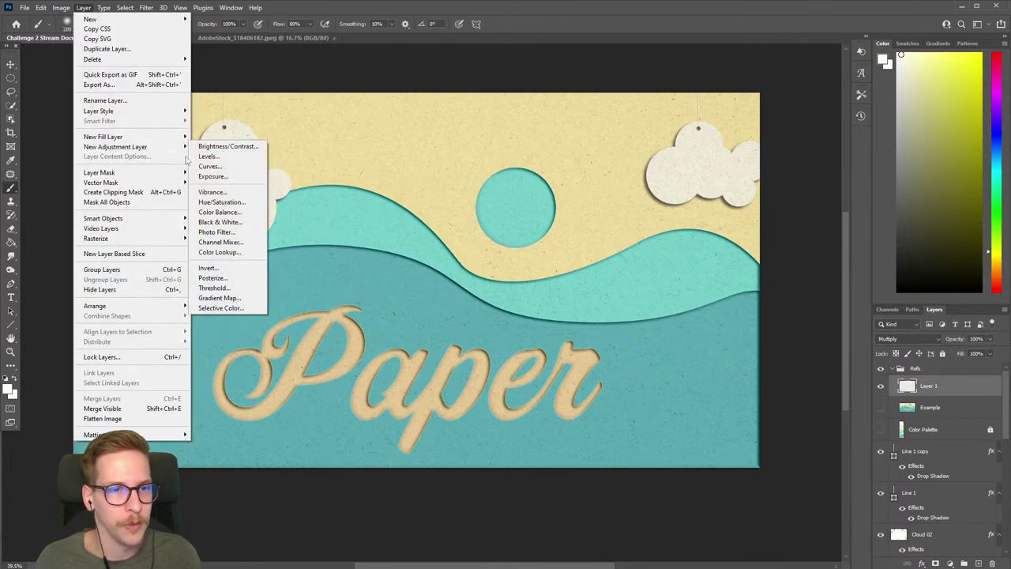
pyautogui.click(207, 157)
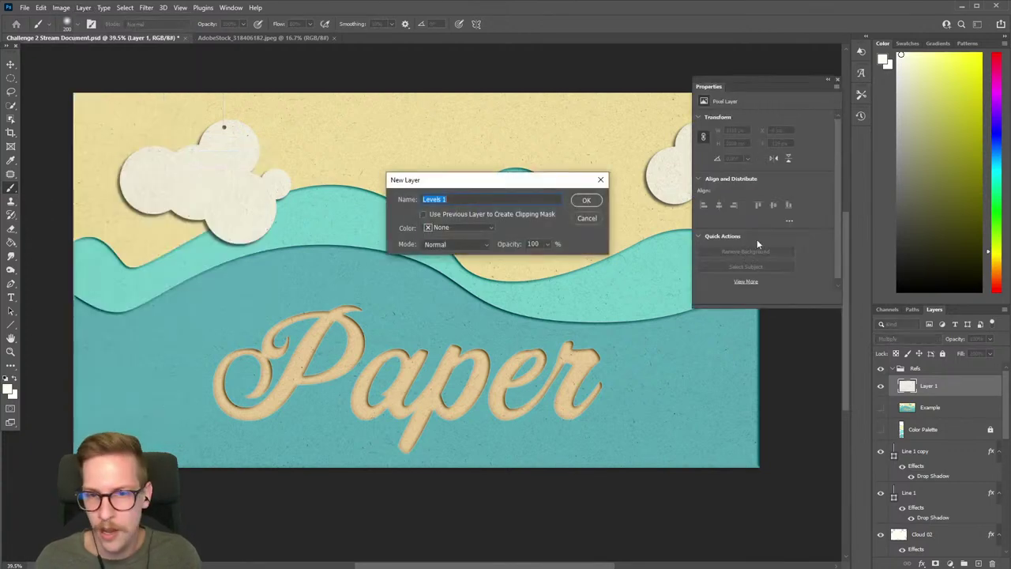
pyautogui.click(587, 200)
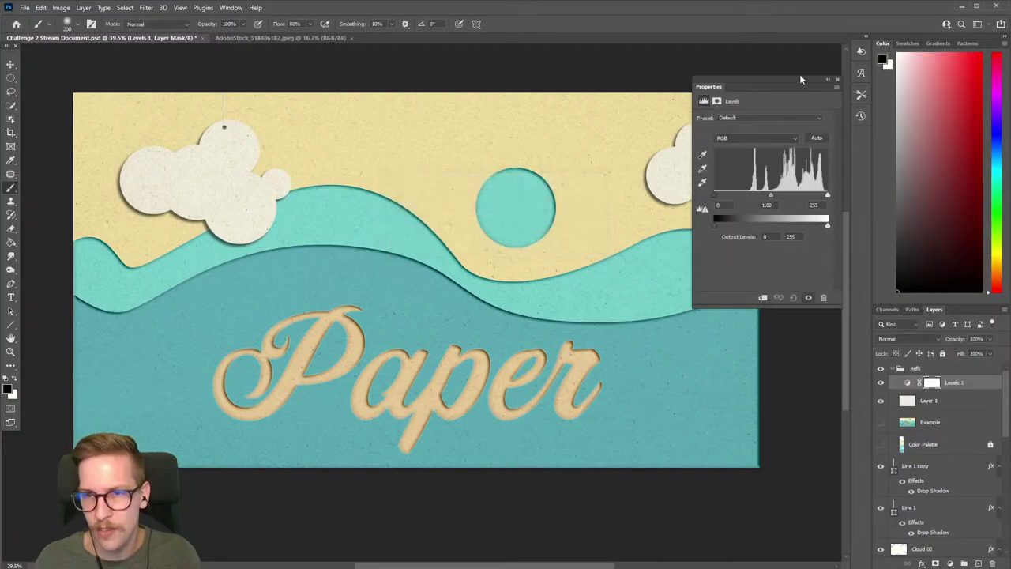
pyautogui.moveTo(800, 79); pyautogui.dragTo(880, 92)
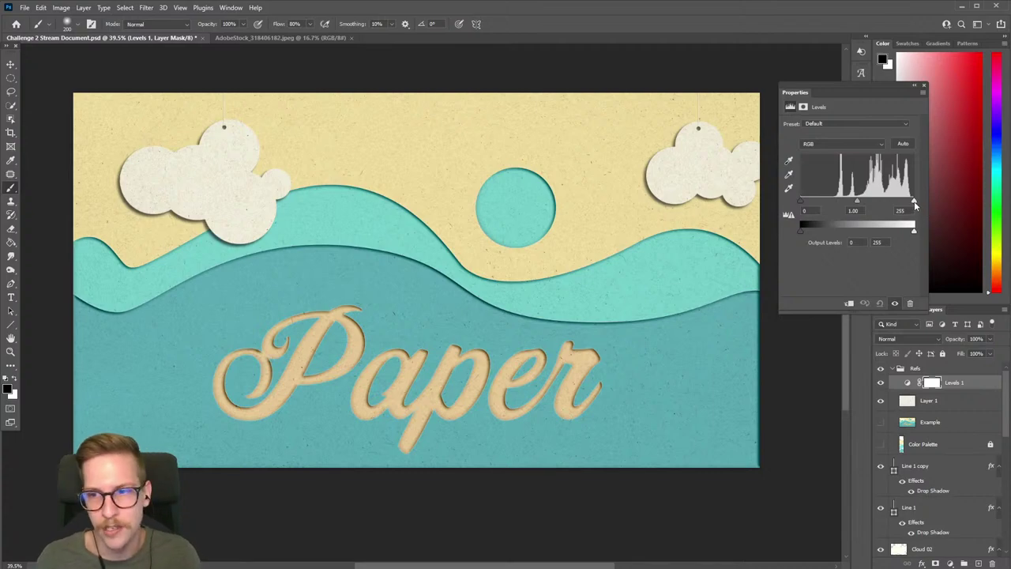
# Step: Set the Levels adjustment's input black point to 4 and white point to 250, and compare the artwork with and without it
pyautogui.moveTo(914, 204)
pyautogui.mouseDown()
pyautogui.moveTo(866, 204)
pyautogui.moveTo(921, 199)
pyautogui.mouseUp()
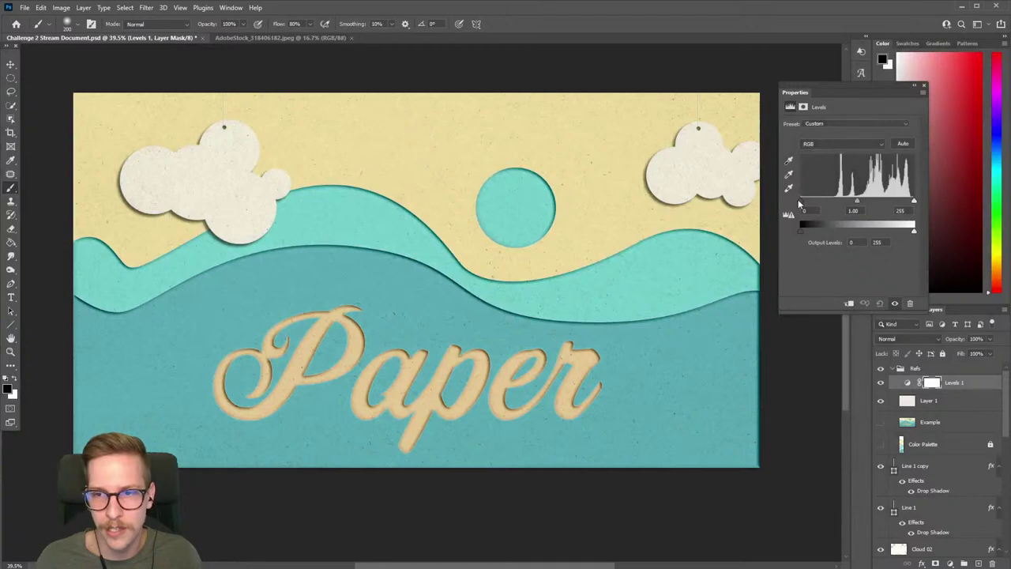
pyautogui.moveTo(801, 203); pyautogui.dragTo(793, 230)
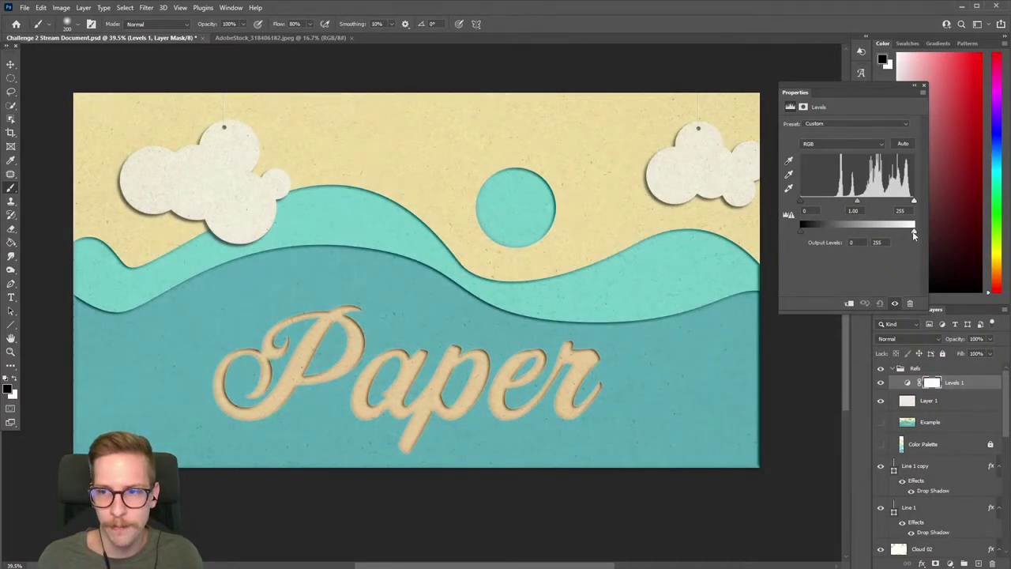
pyautogui.moveTo(916, 232); pyautogui.dragTo(914, 203)
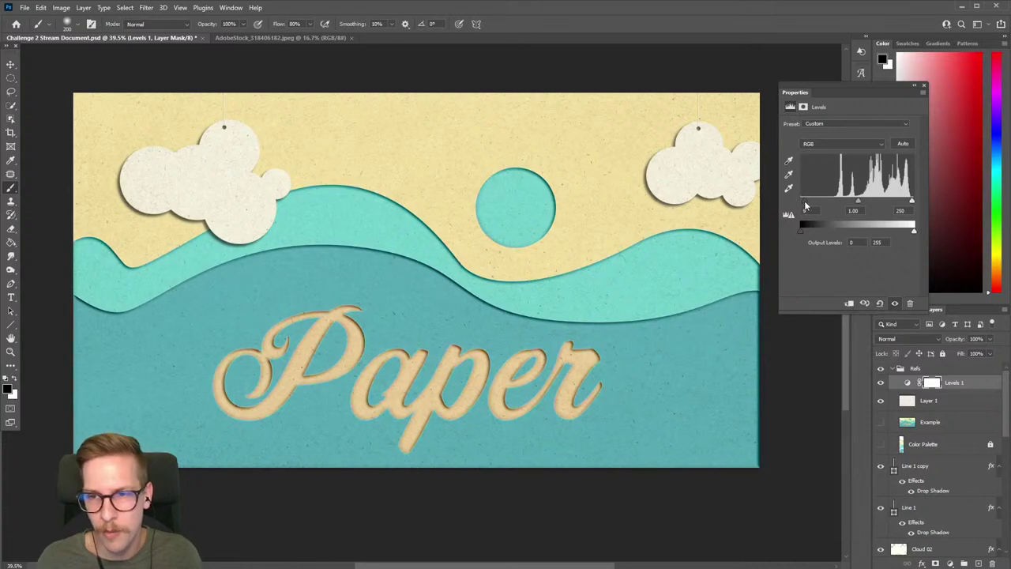
pyautogui.click(806, 210)
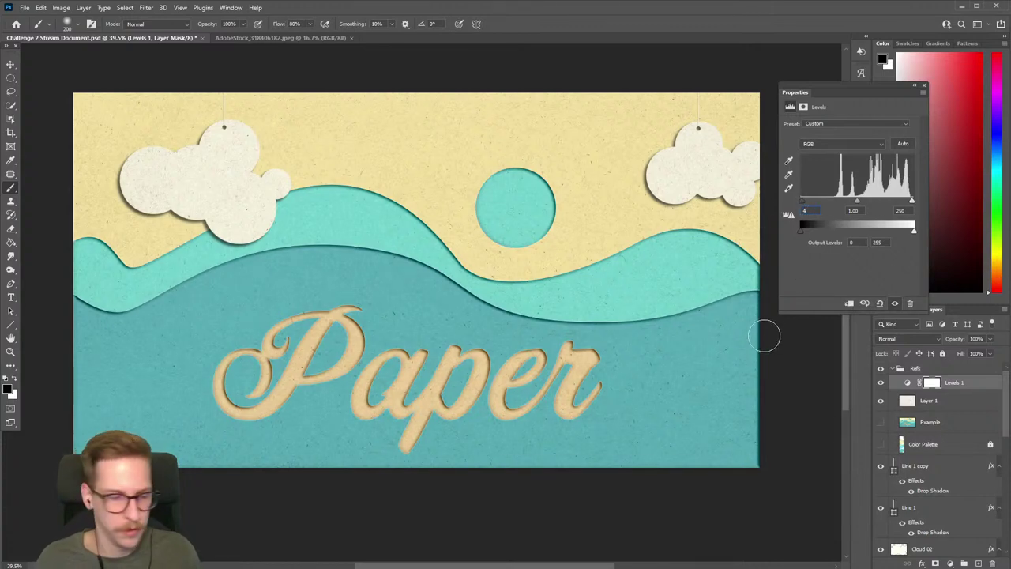
pyautogui.click(882, 382)
pyautogui.click(882, 382)
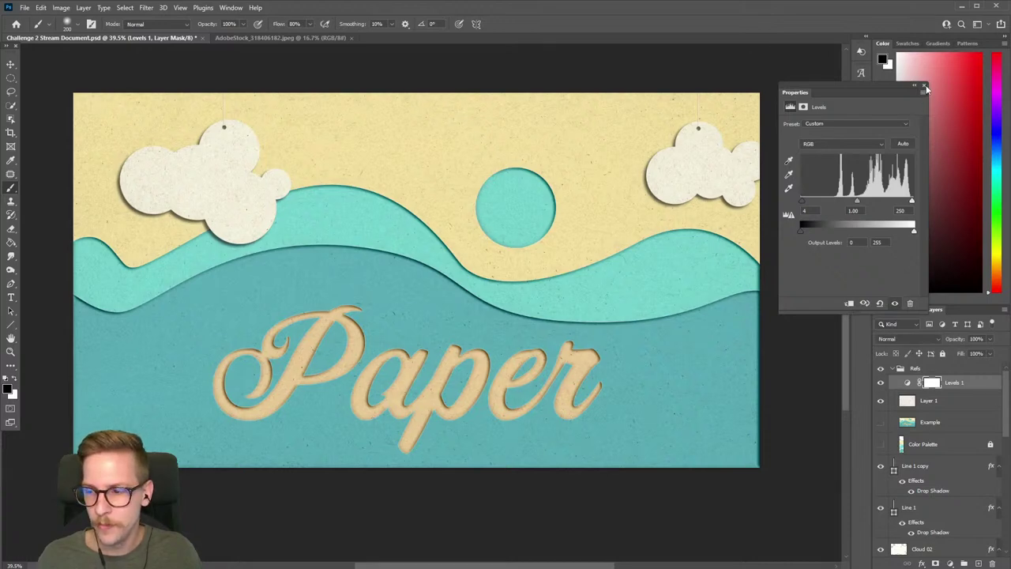
pyautogui.click(924, 86)
pyautogui.scroll(-3, 625, 268)
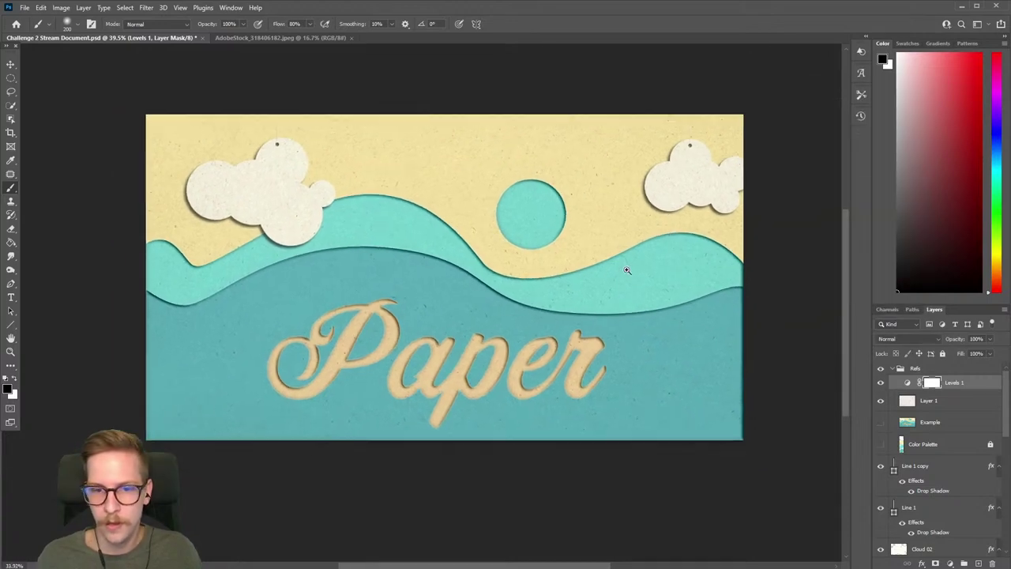
pyautogui.scroll(1, 512, 301)
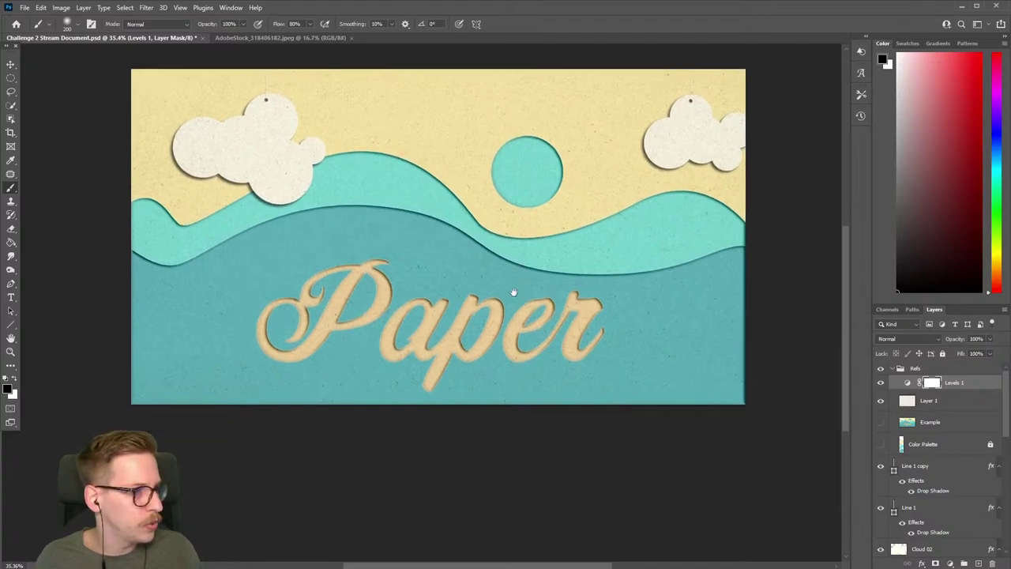
pyautogui.scroll(1, 517, 289)
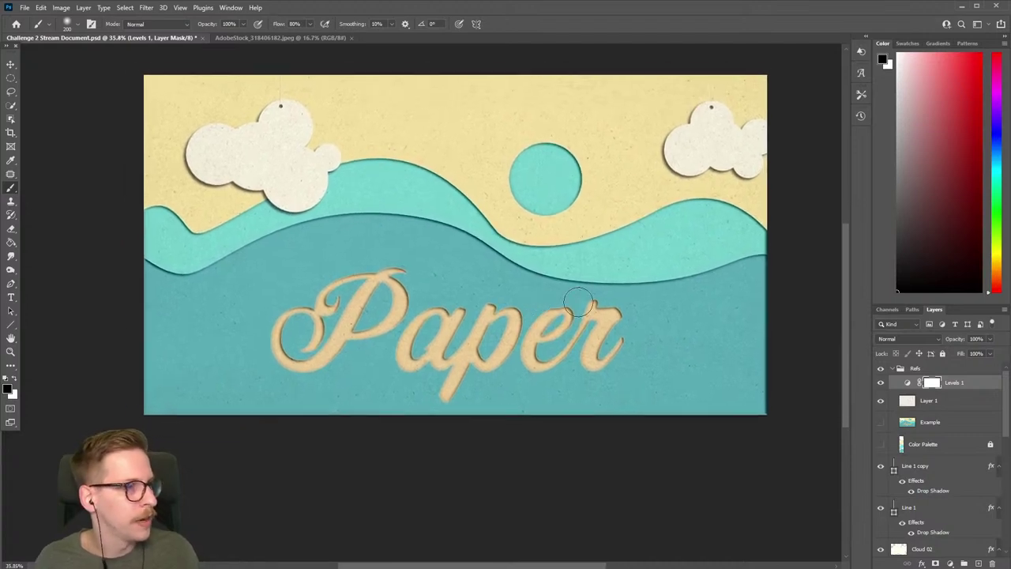
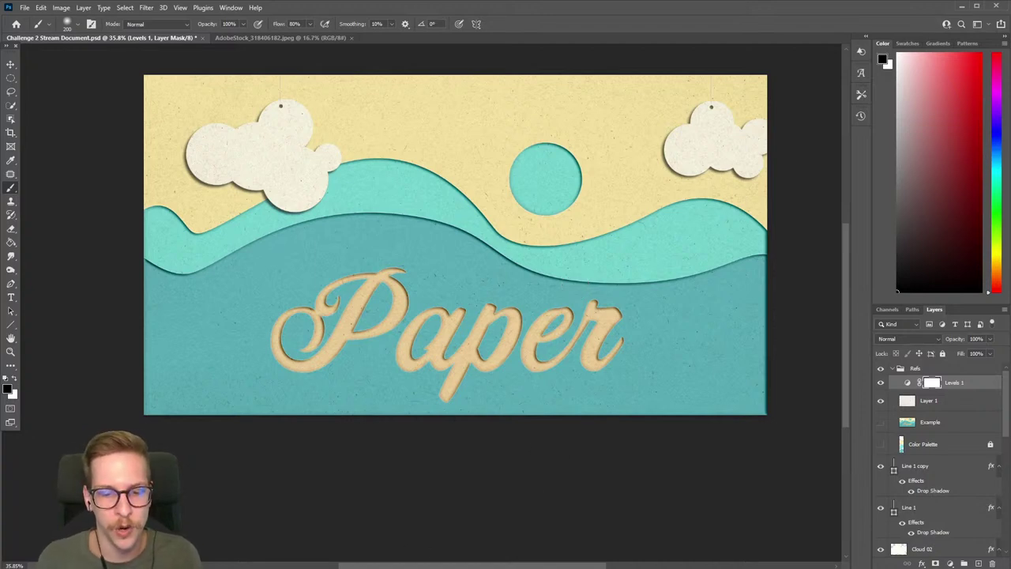
# Step: Switch to Discord and view the "BURNED" wood submission in the challenge channel at enlarged size
pyautogui.hotkey('alt', 'Tab')
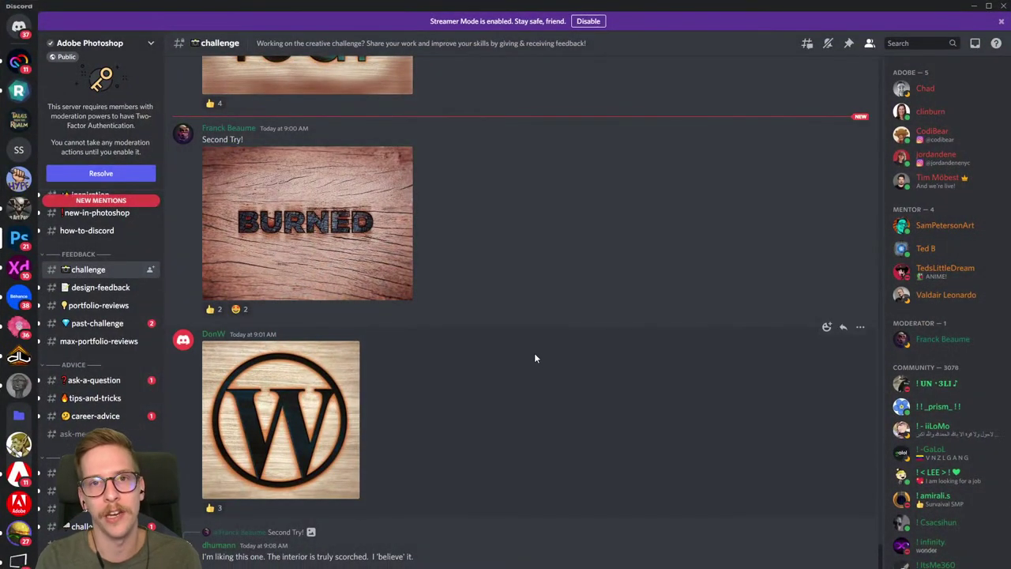
pyautogui.scroll(3, 492, 332)
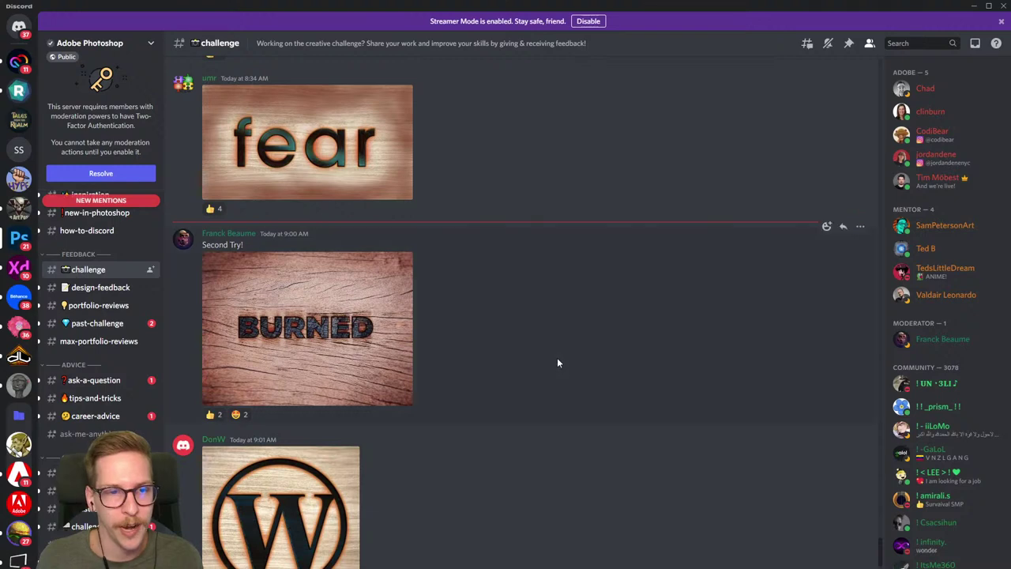
pyautogui.scroll(-3, 557, 359)
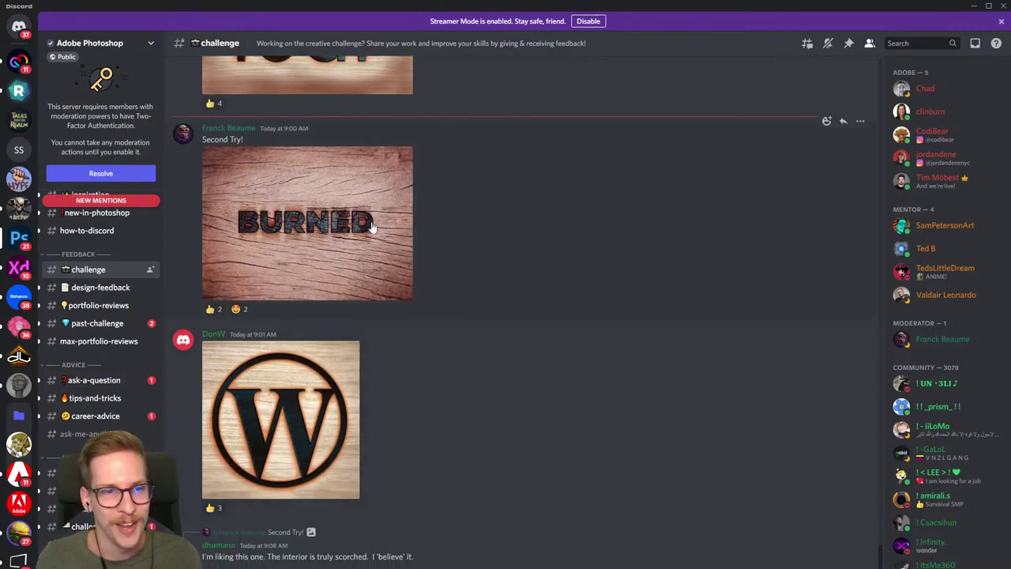
pyautogui.click(333, 231)
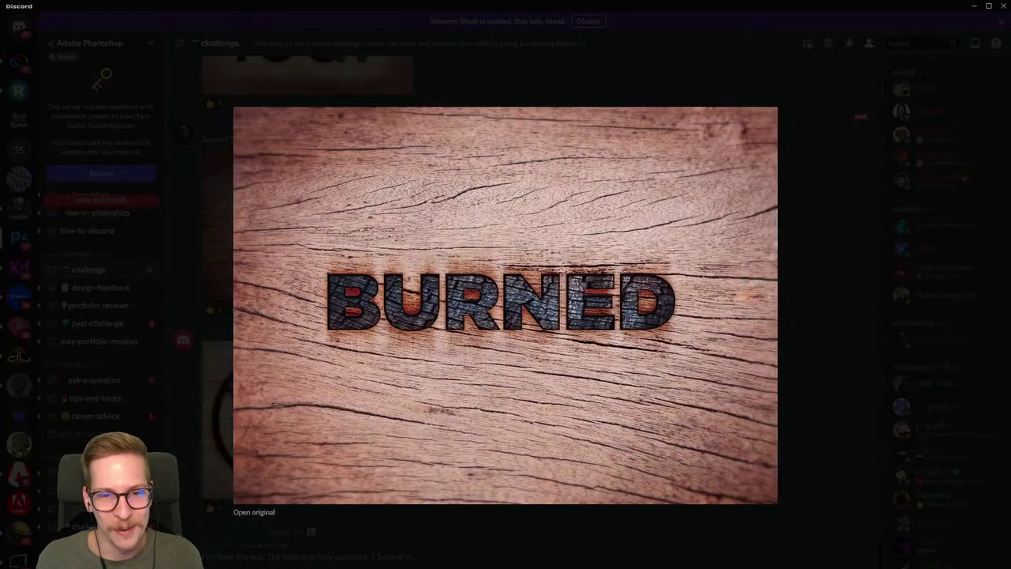
pyautogui.press('Escape')
# Step: Close the enlarged "BURNED" image and browse today's burned text submissions and feedback in the challenge channel
pyautogui.scroll(5, 542, 403)
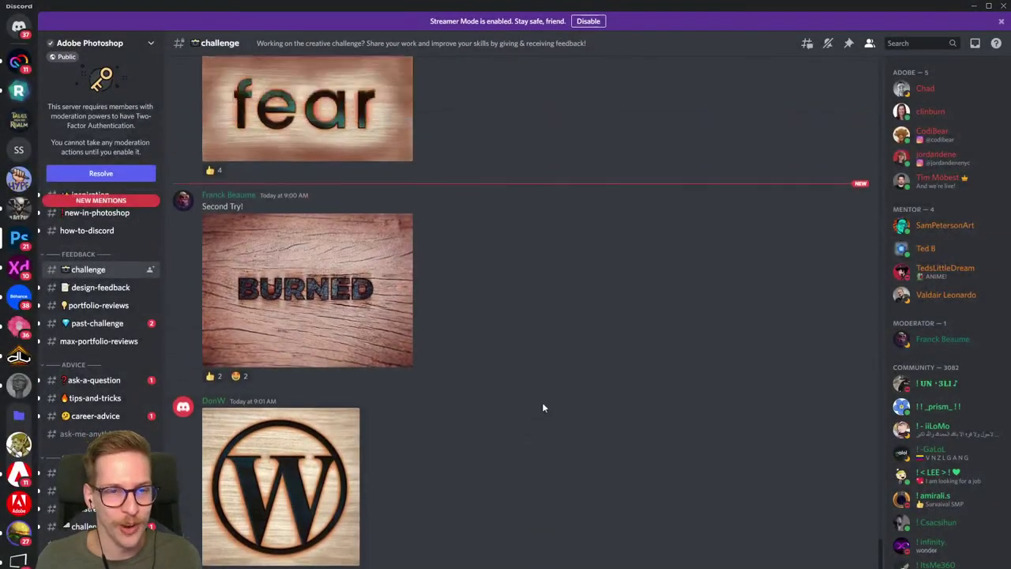
pyautogui.scroll(3, 564, 368)
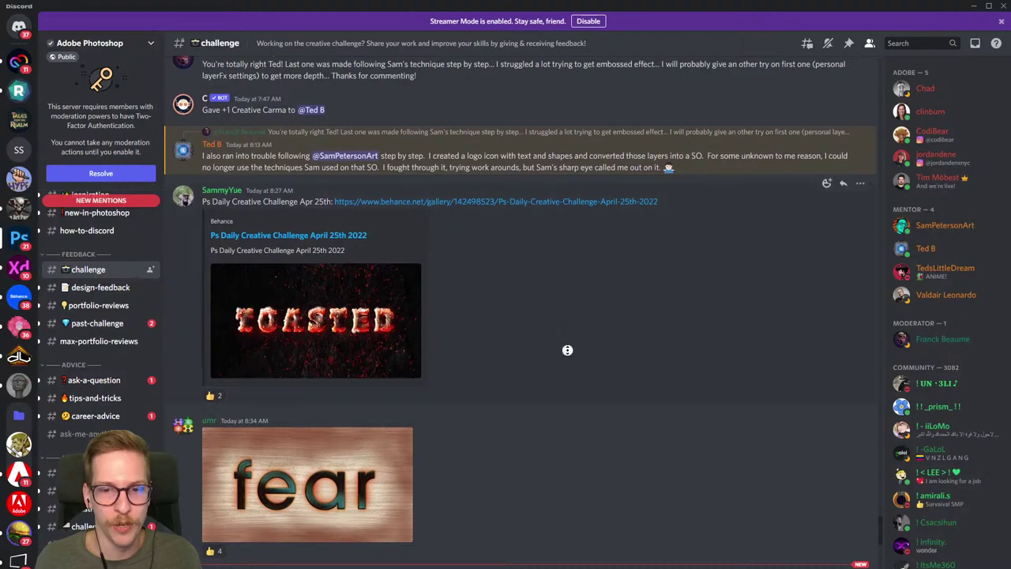
pyautogui.scroll(5, 574, 324)
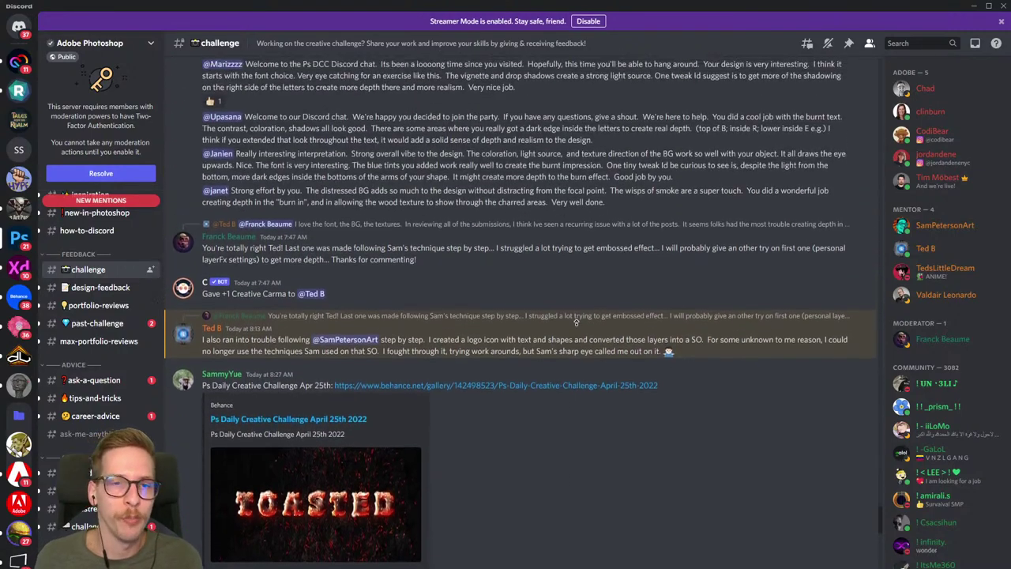
pyautogui.scroll(7, 577, 320)
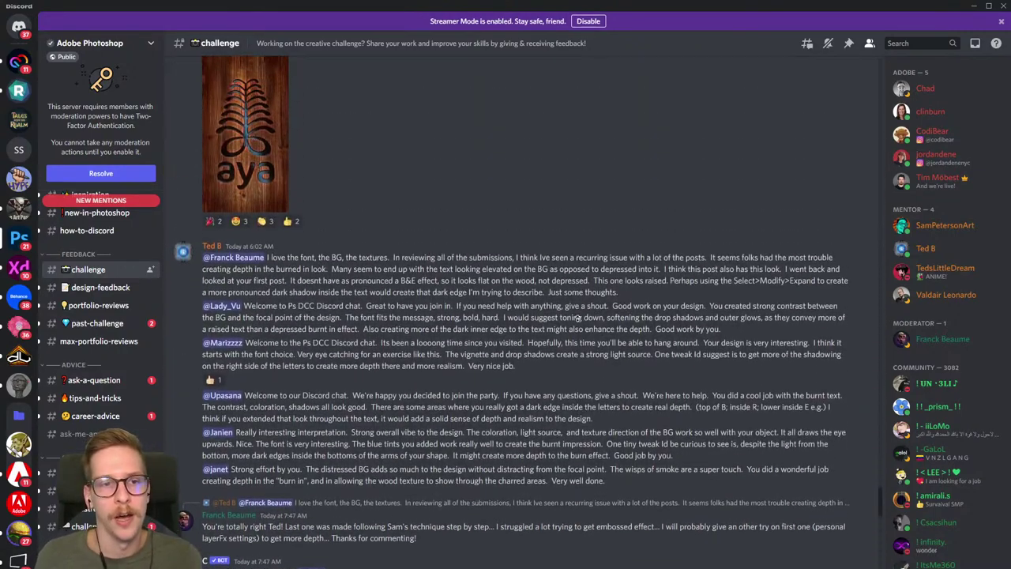
pyautogui.scroll(7, 577, 318)
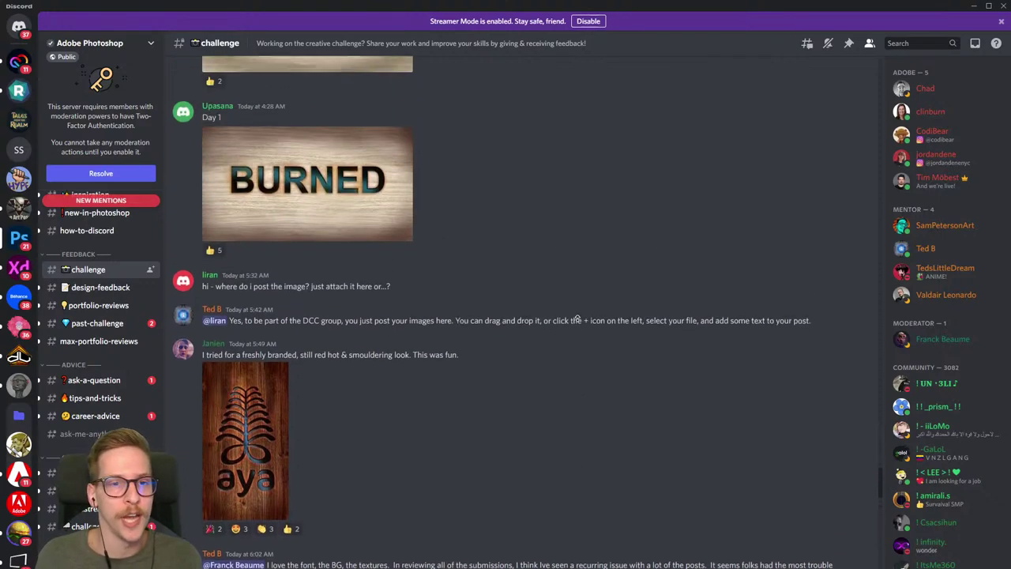
pyautogui.scroll(7, 577, 317)
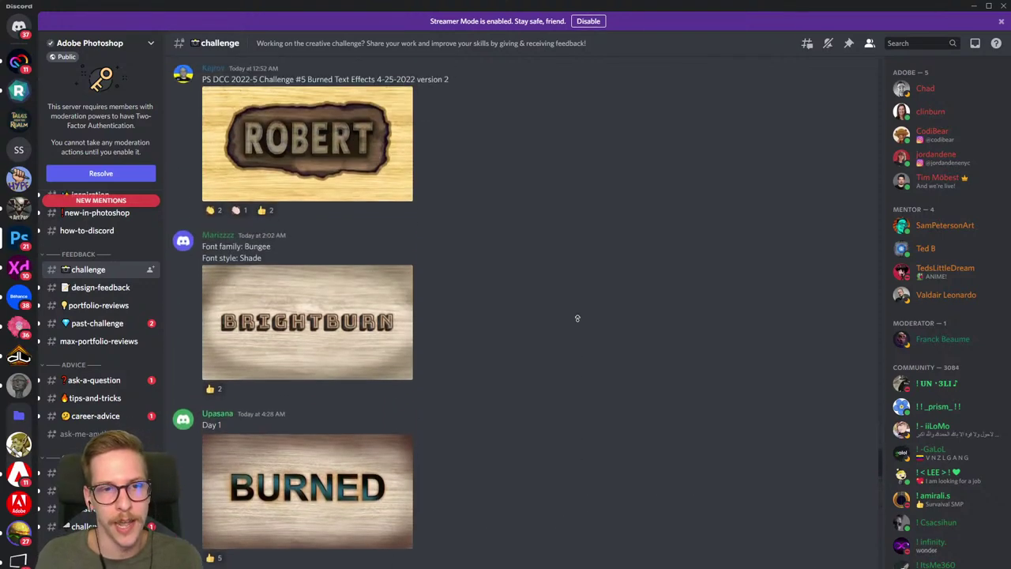
# Step: Read through yesterday's mentor feedback and member replies about the burned text designs in the challenge channel
pyautogui.scroll(2, 577, 318)
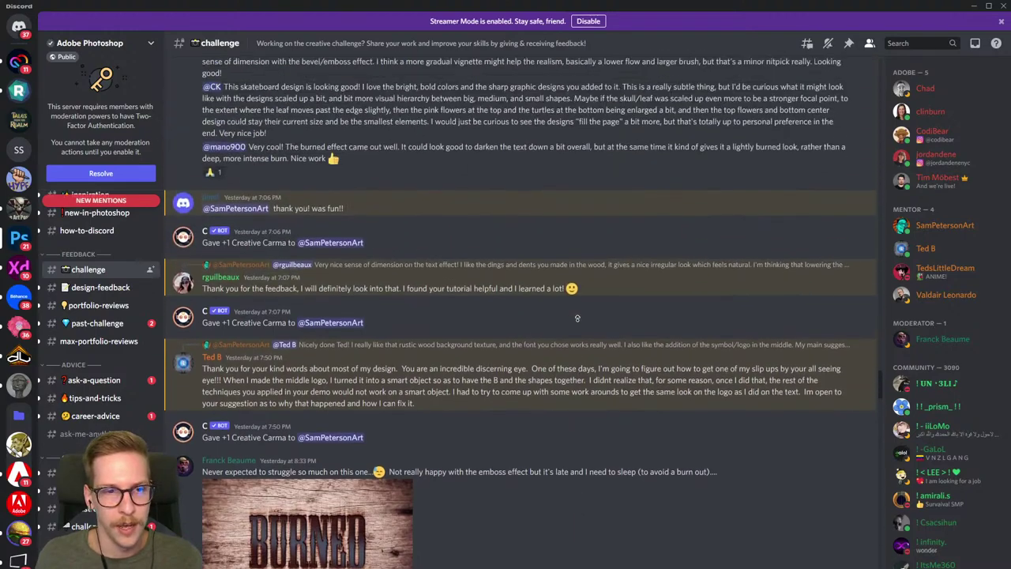
pyautogui.scroll(5, 577, 318)
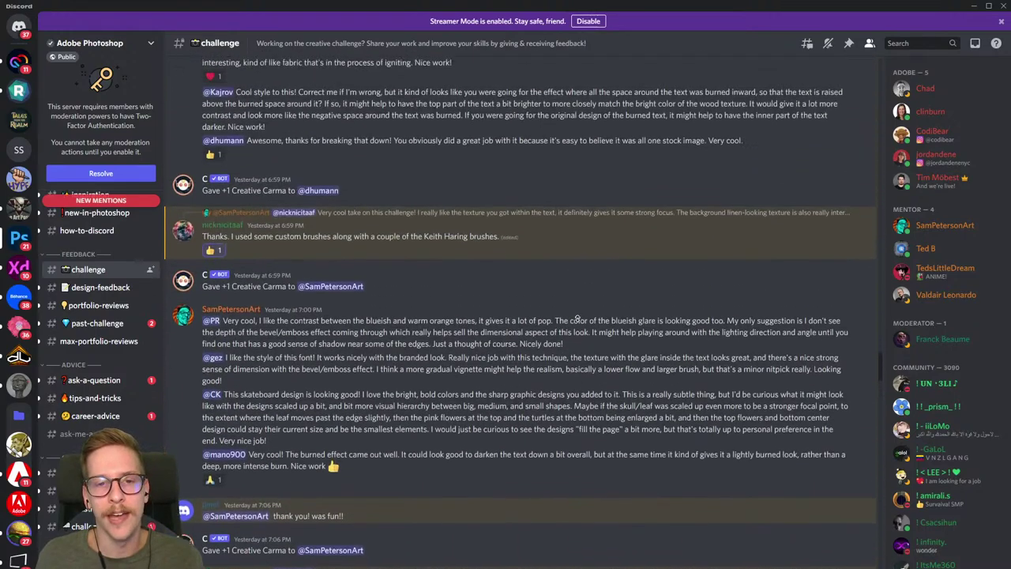
pyautogui.scroll(5, 576, 318)
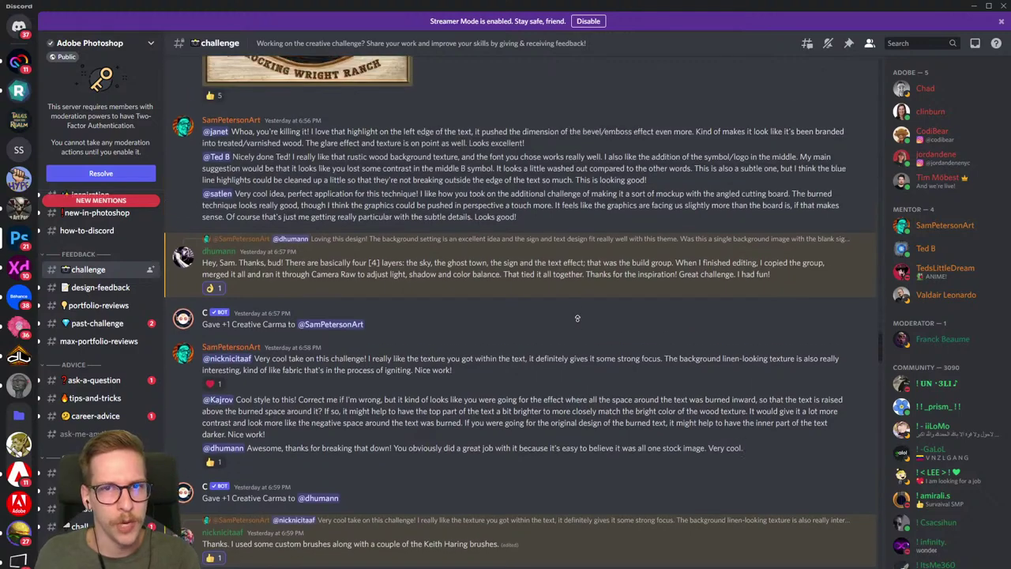
pyautogui.scroll(5, 577, 317)
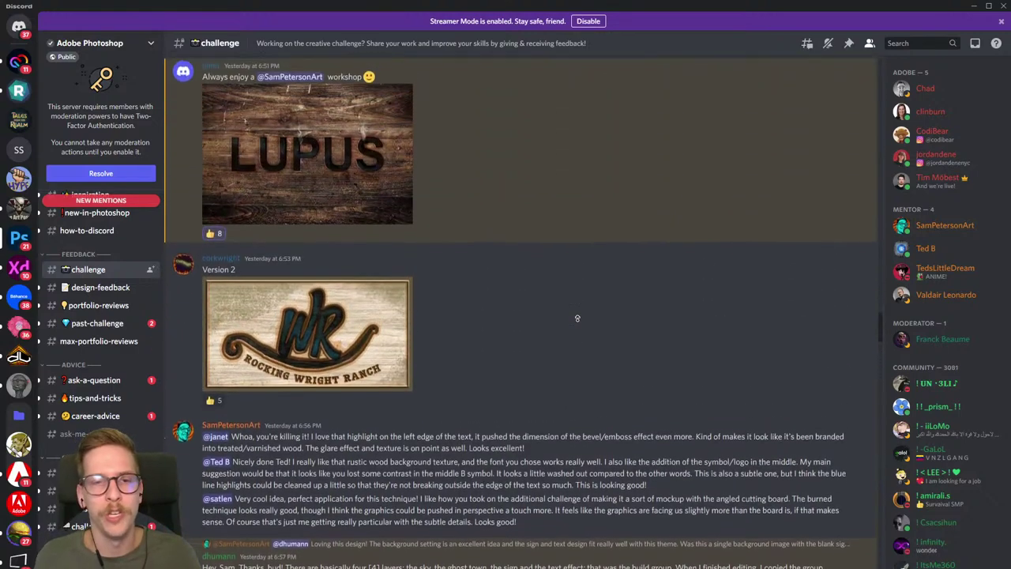
pyautogui.scroll(5, 577, 318)
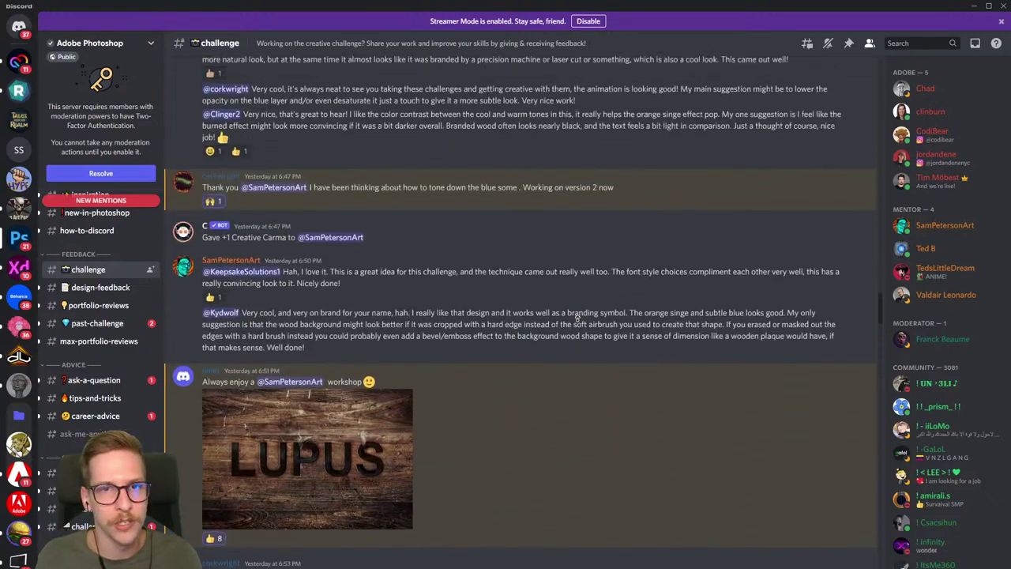
pyautogui.scroll(5, 577, 317)
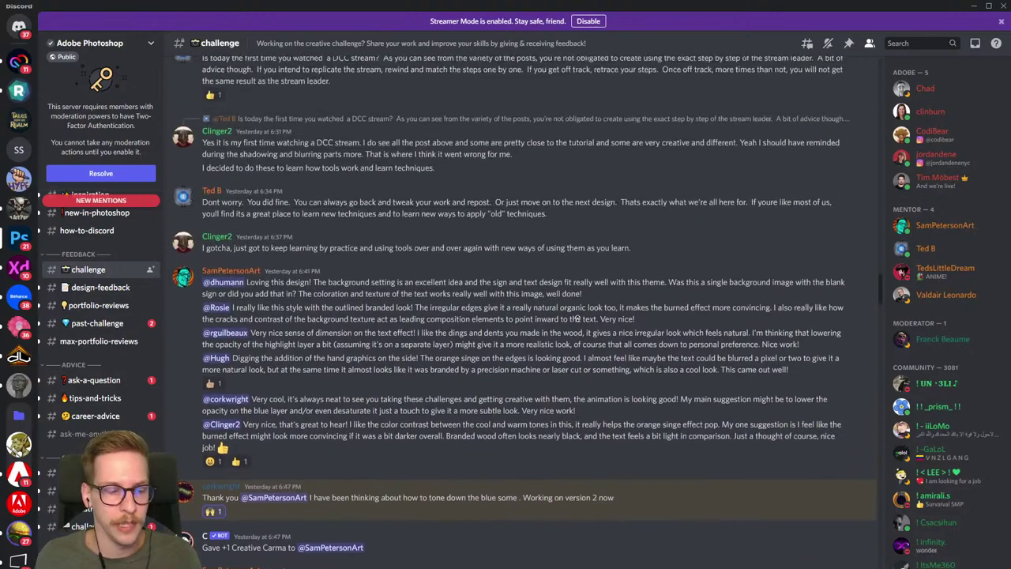
pyautogui.scroll(5, 577, 317)
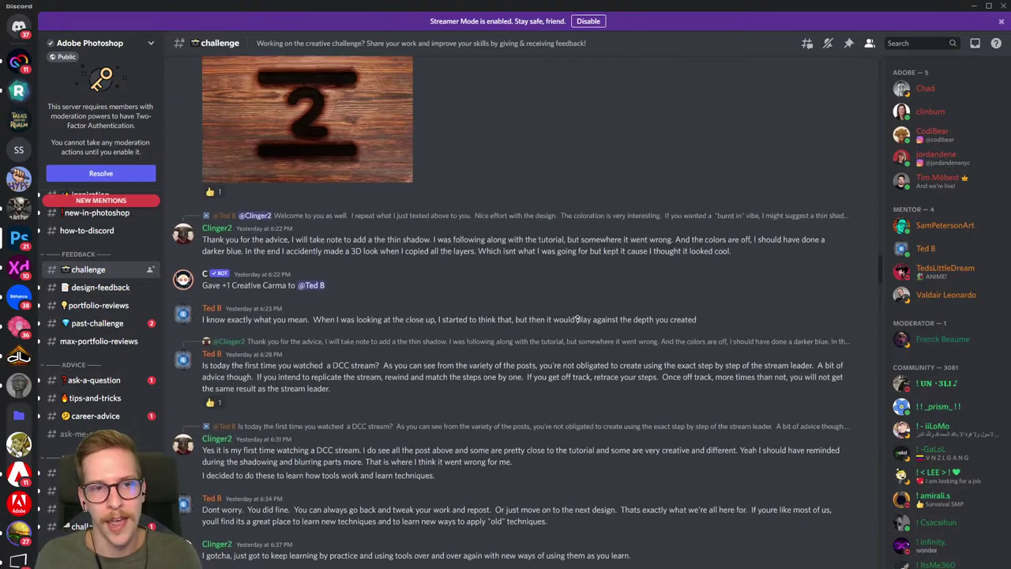
pyautogui.scroll(5, 577, 317)
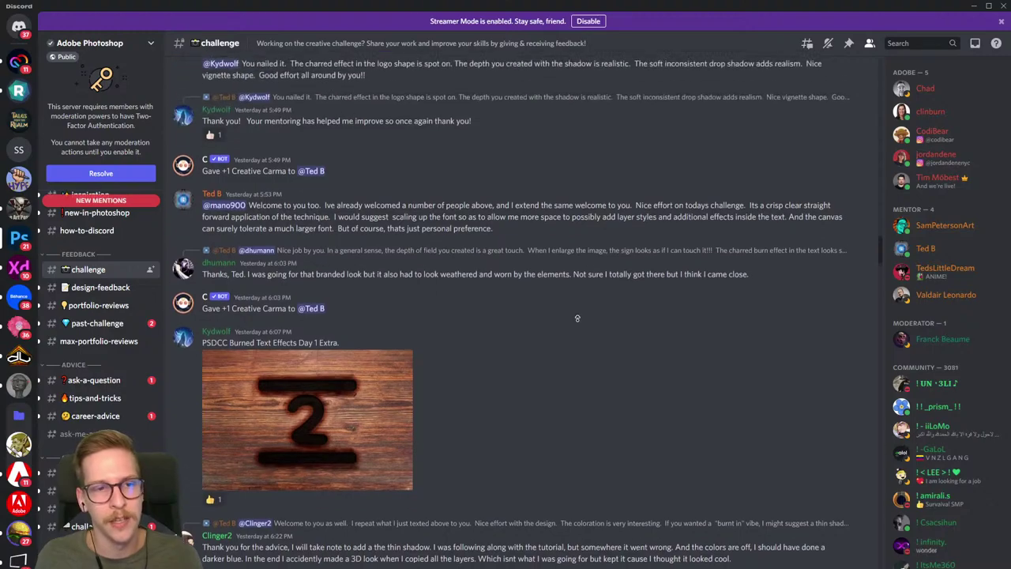
pyautogui.scroll(5, 577, 318)
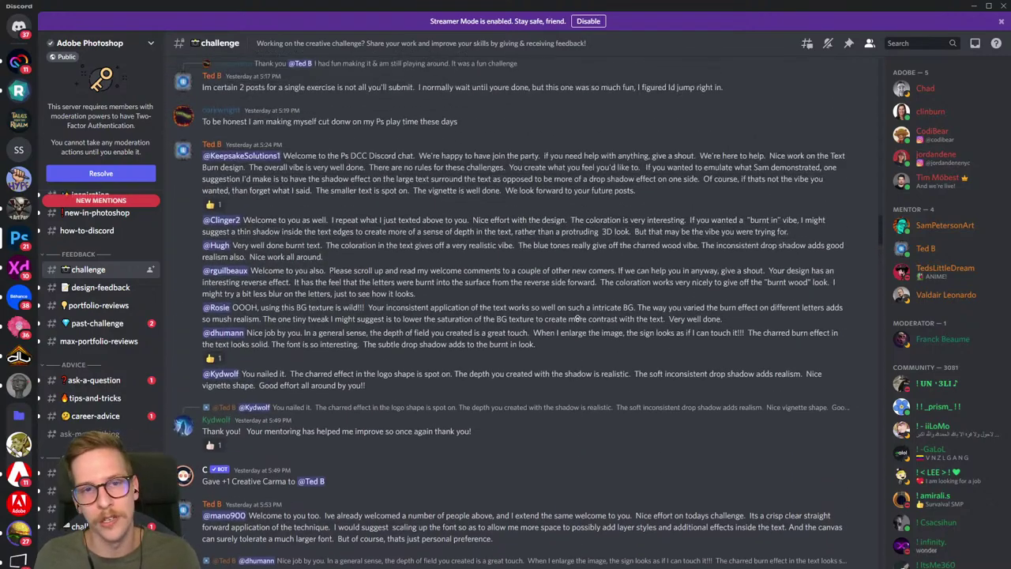
pyautogui.scroll(5, 577, 318)
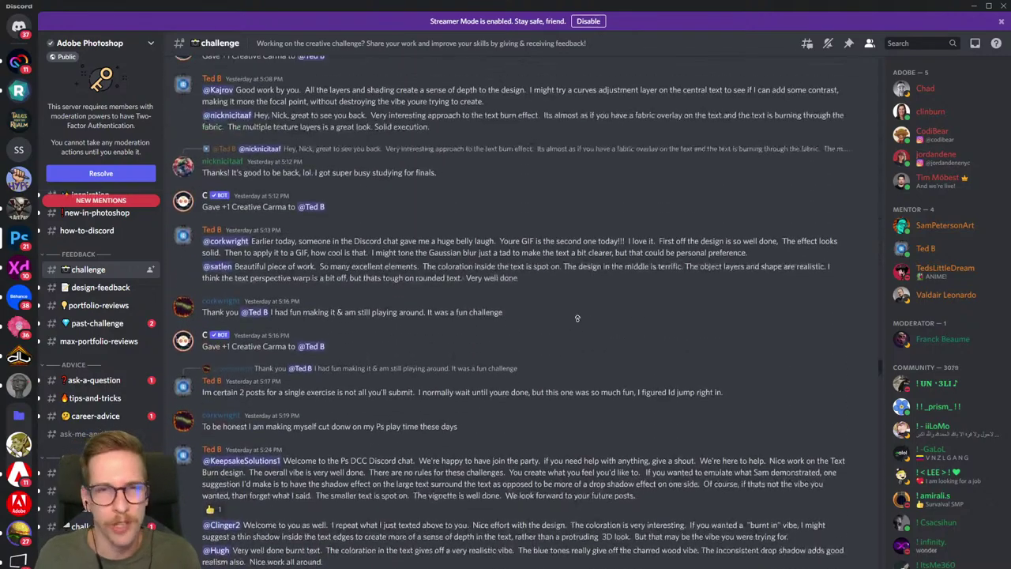
pyautogui.scroll(5, 577, 317)
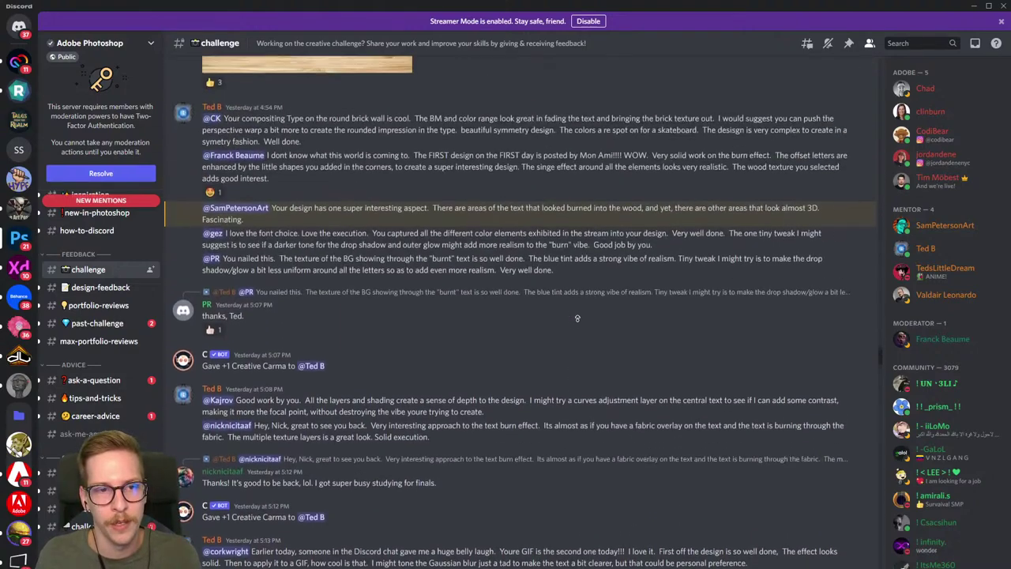
# Step: Look over yesterday's burned text submissions back to the "Circle B Ranch" design, and return to the paper artwork in Photoshop
pyautogui.scroll(5, 576, 317)
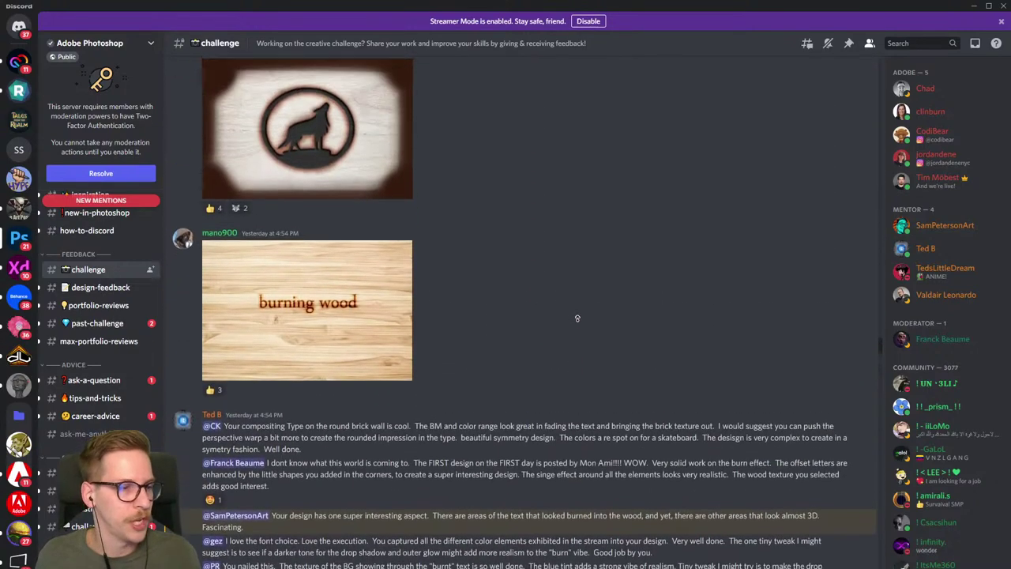
pyautogui.scroll(5, 577, 318)
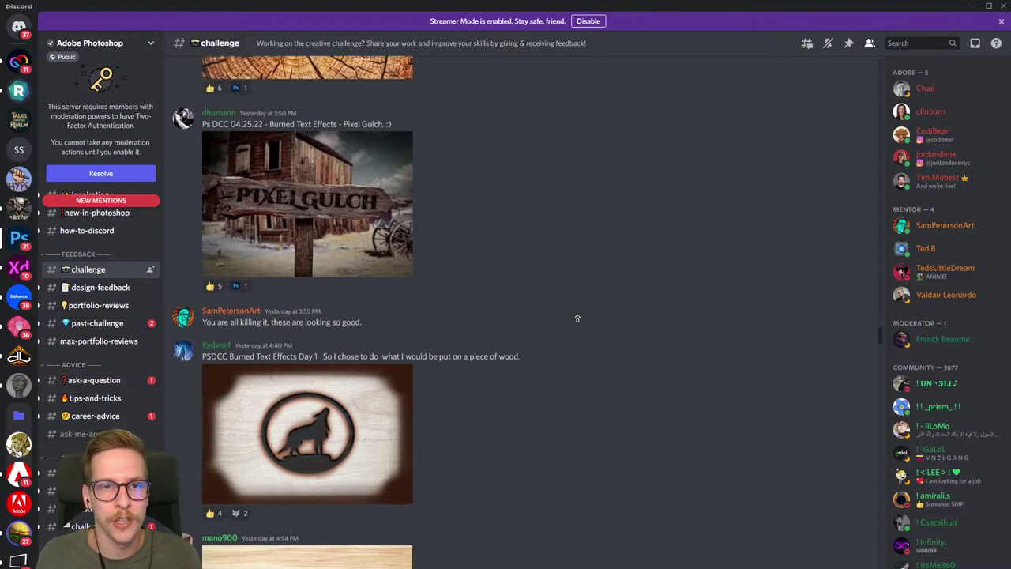
pyautogui.scroll(5, 577, 318)
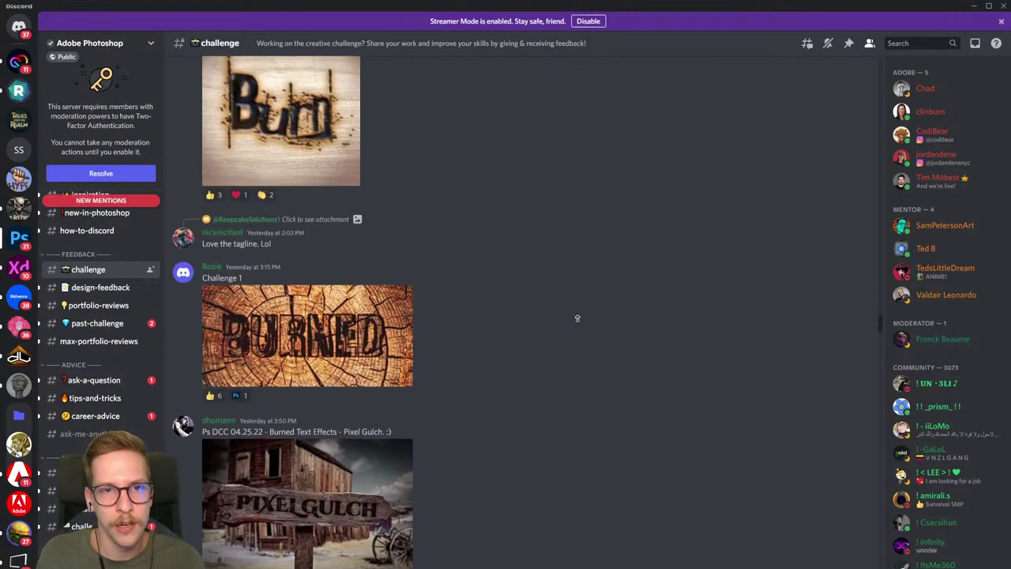
pyautogui.scroll(5, 577, 317)
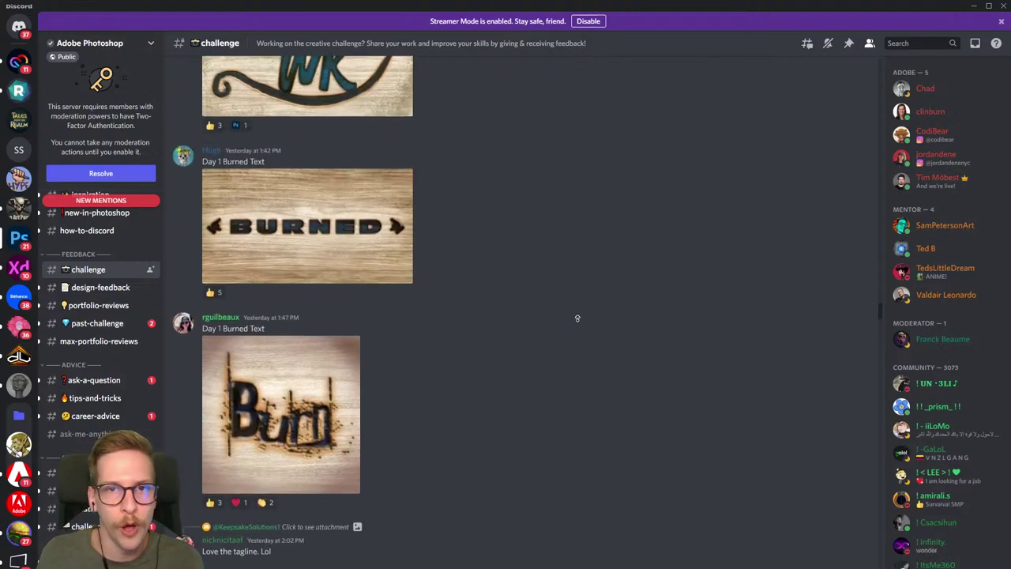
pyautogui.scroll(5, 577, 318)
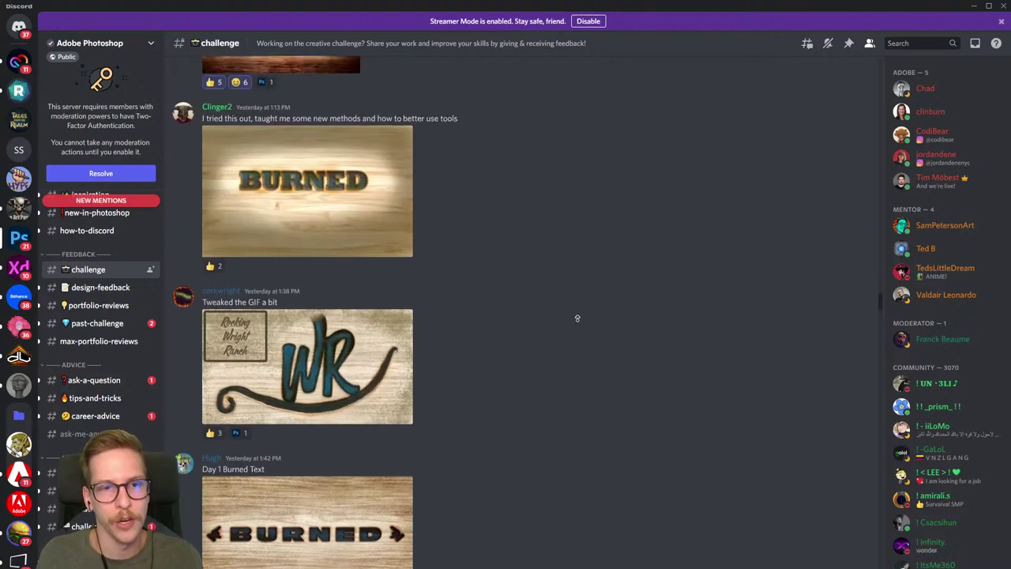
pyautogui.scroll(5, 577, 318)
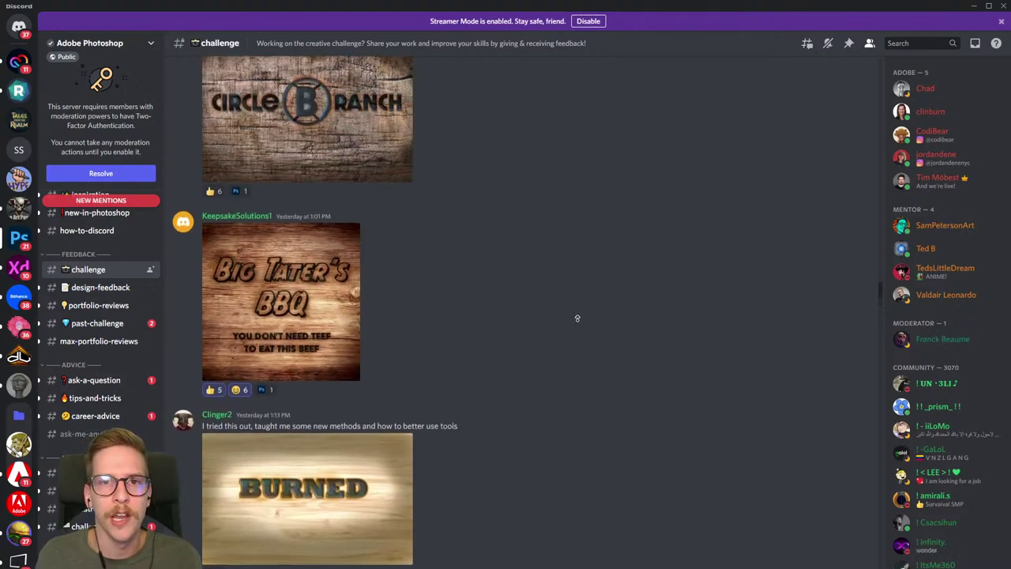
pyautogui.click(977, 8)
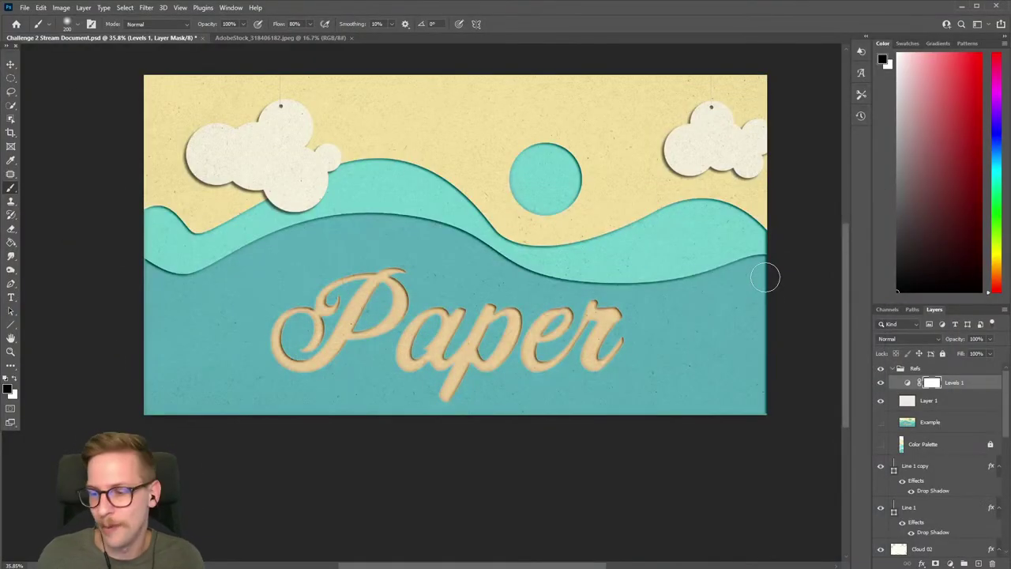